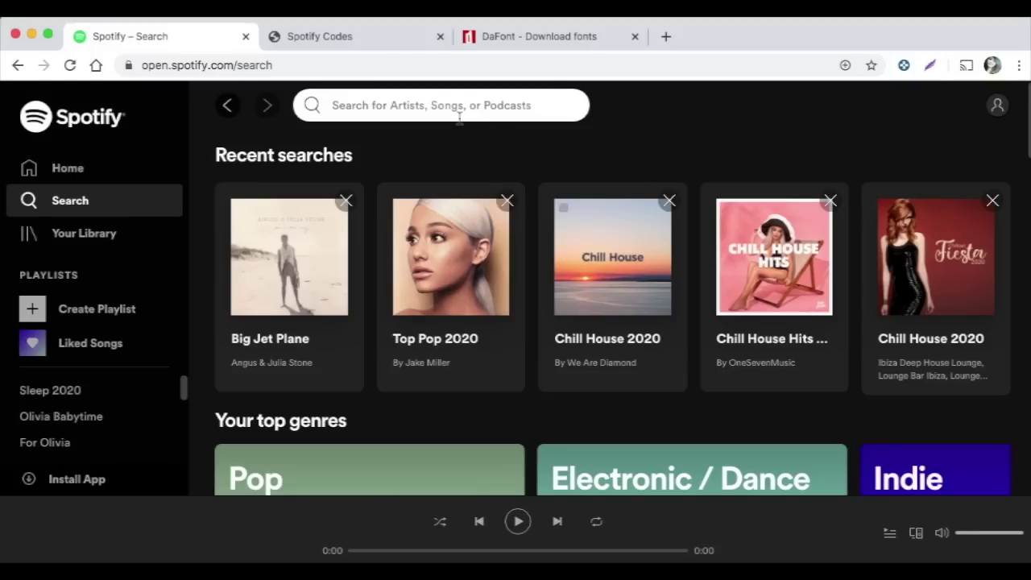
- Search 'big jet plane' and copy the Angus & Julia Stone track's song link from Down The Way
text(big jet plane)
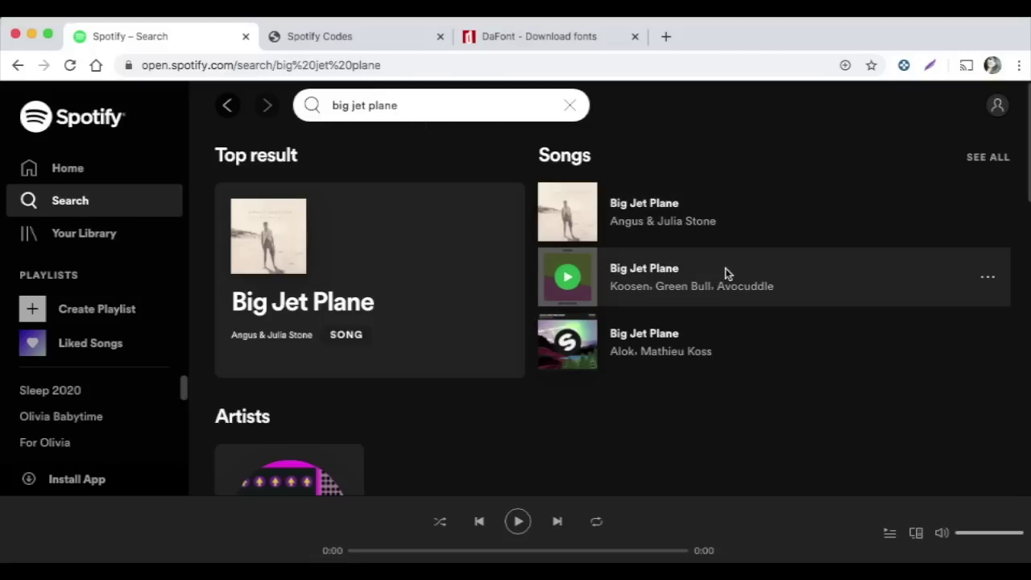
click(637, 204)
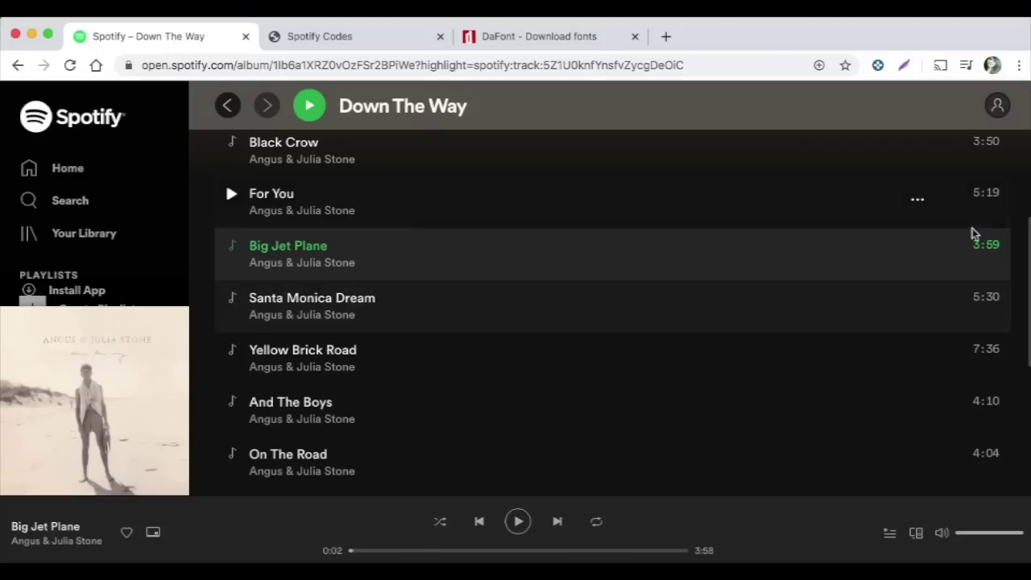
click(917, 256)
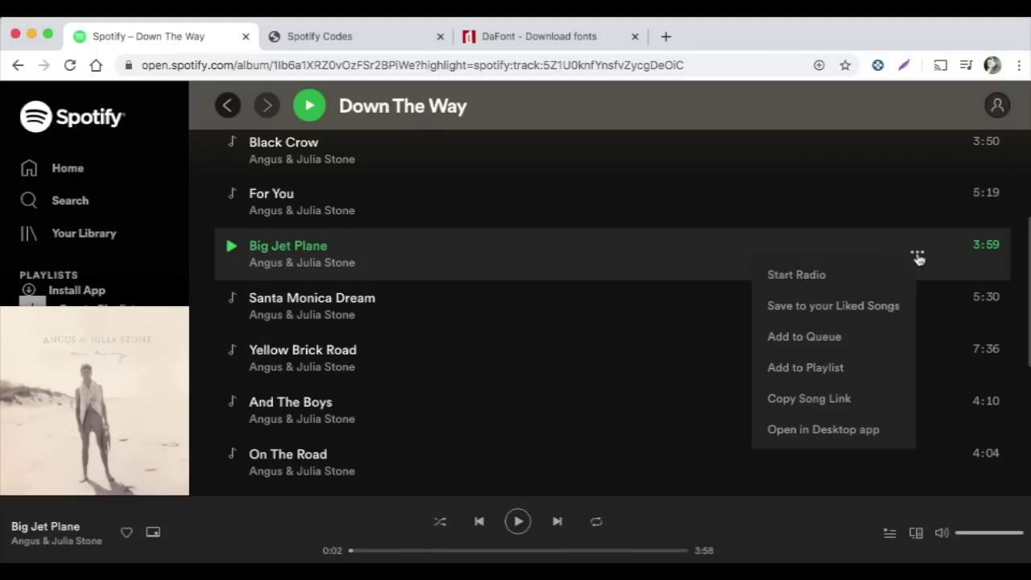
click(845, 406)
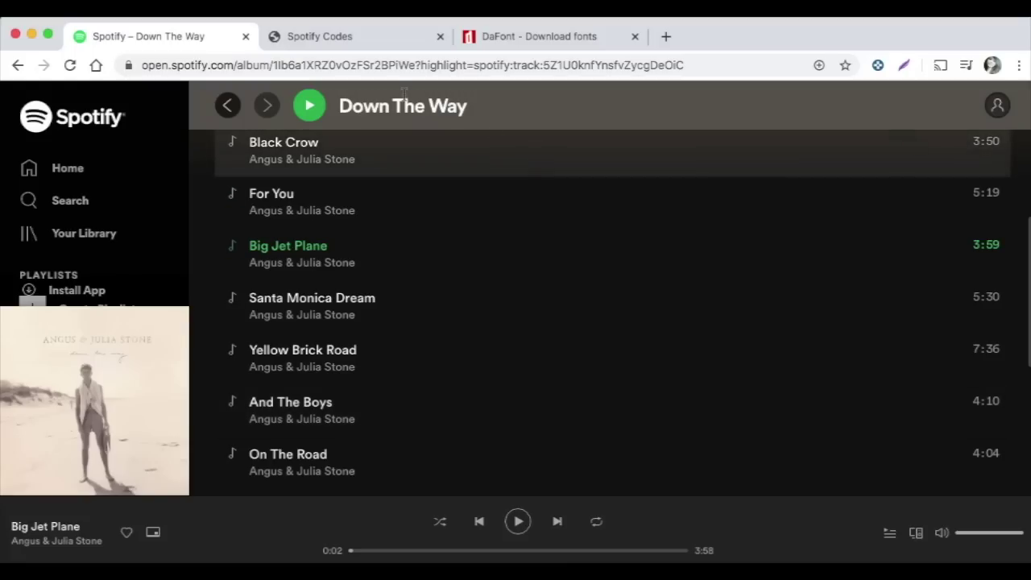
- Paste the Big Jet Plane link into the Spotify Codes URI field, generate the code, and keep SVG format
click(366, 42)
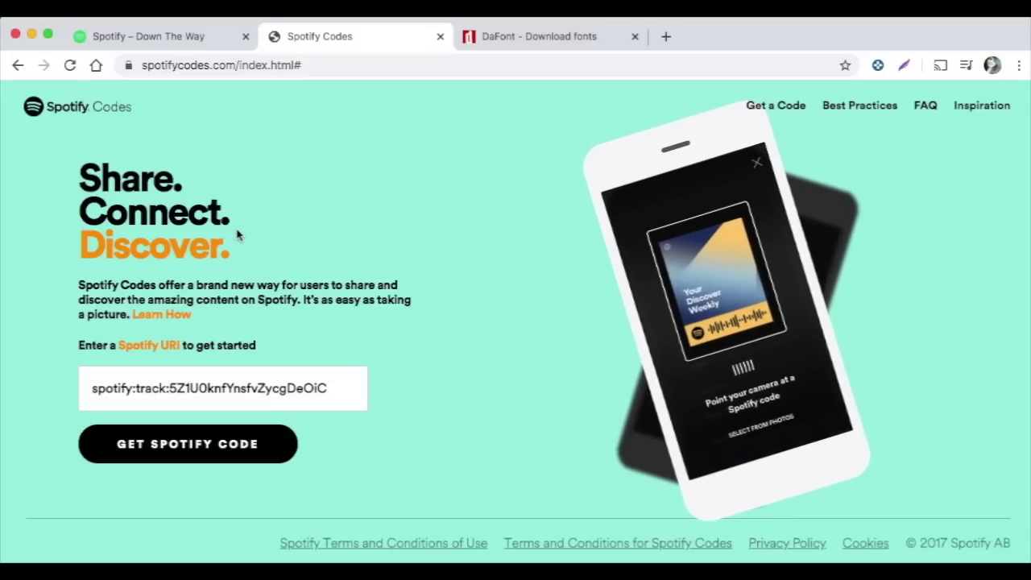
triple_click(217, 384)
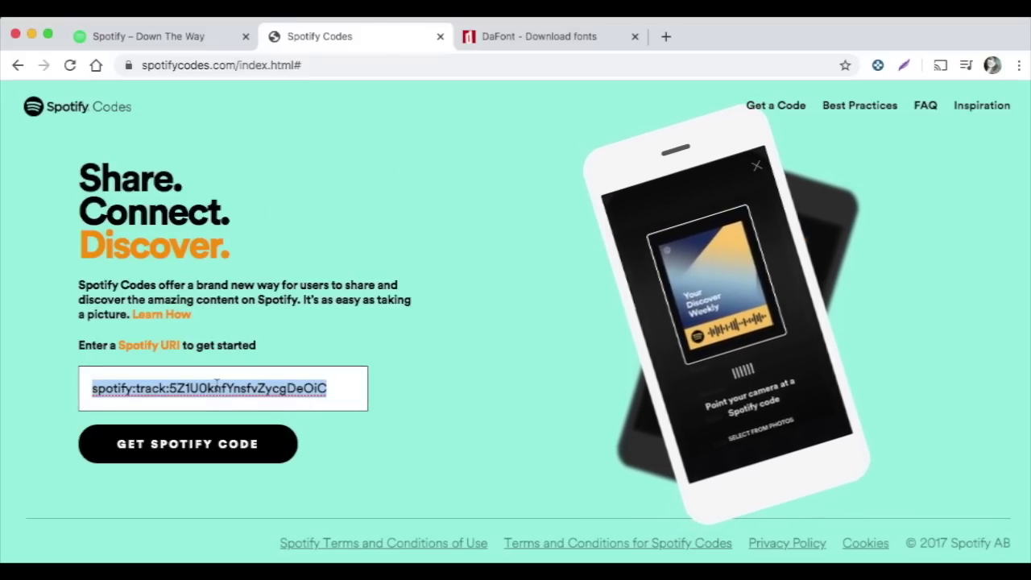
right_click(218, 385)
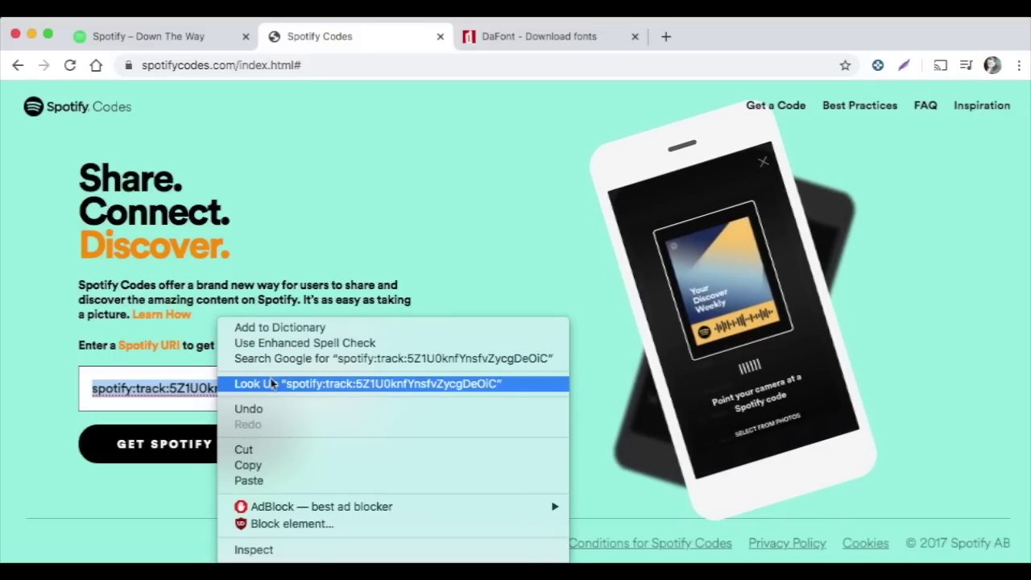
key(Escape)
key(super+v)
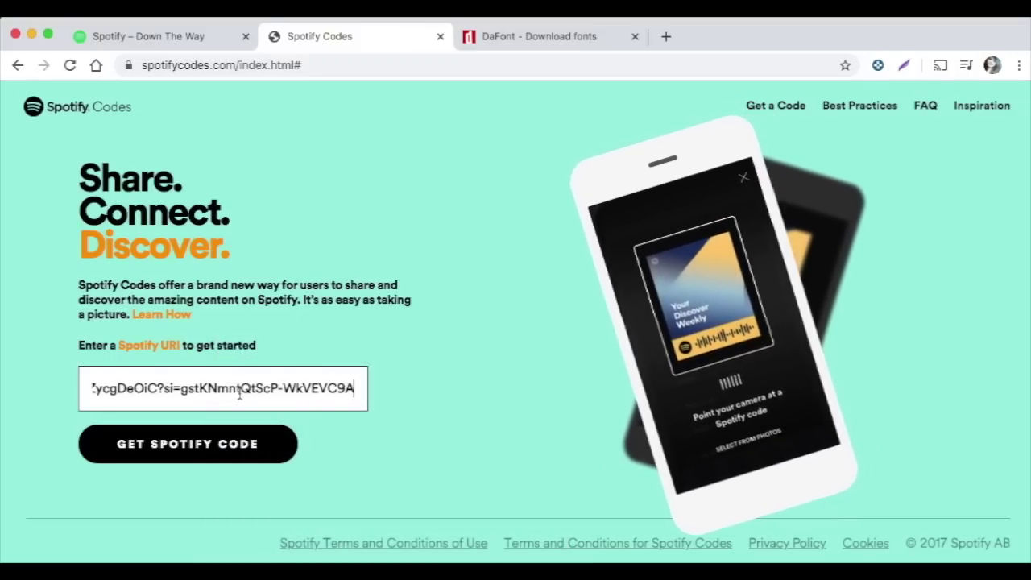
click(258, 456)
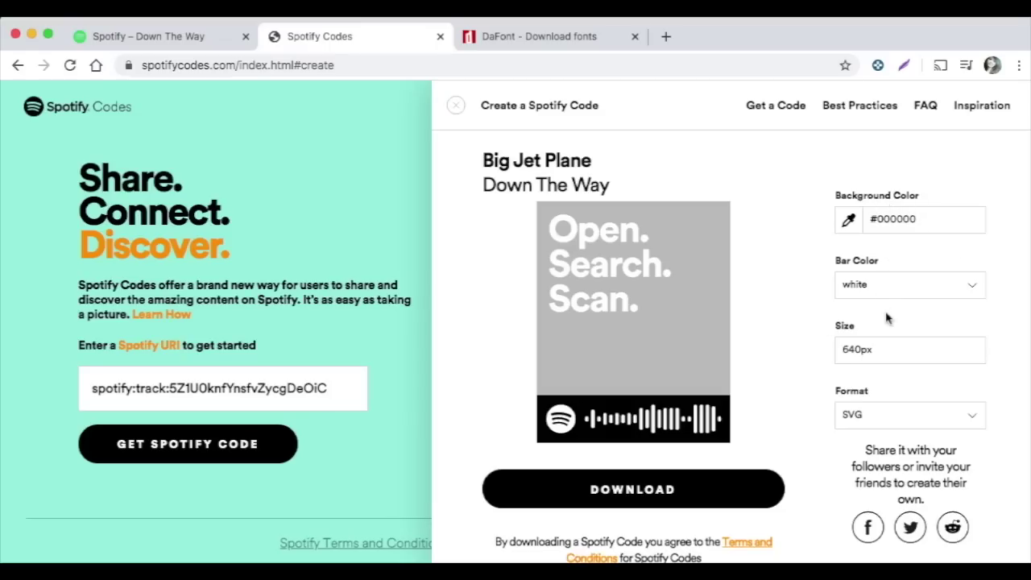
click(972, 420)
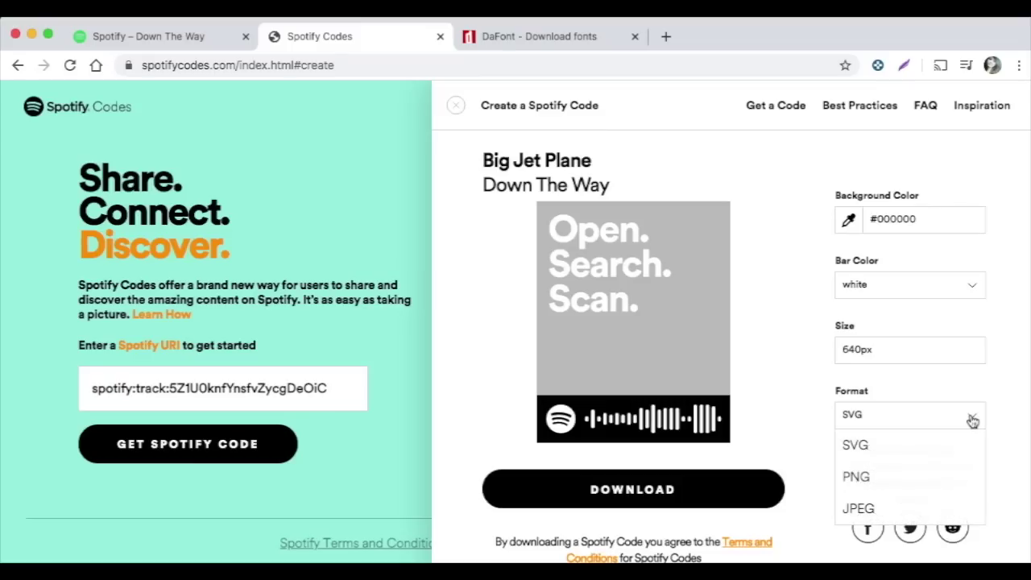
click(862, 450)
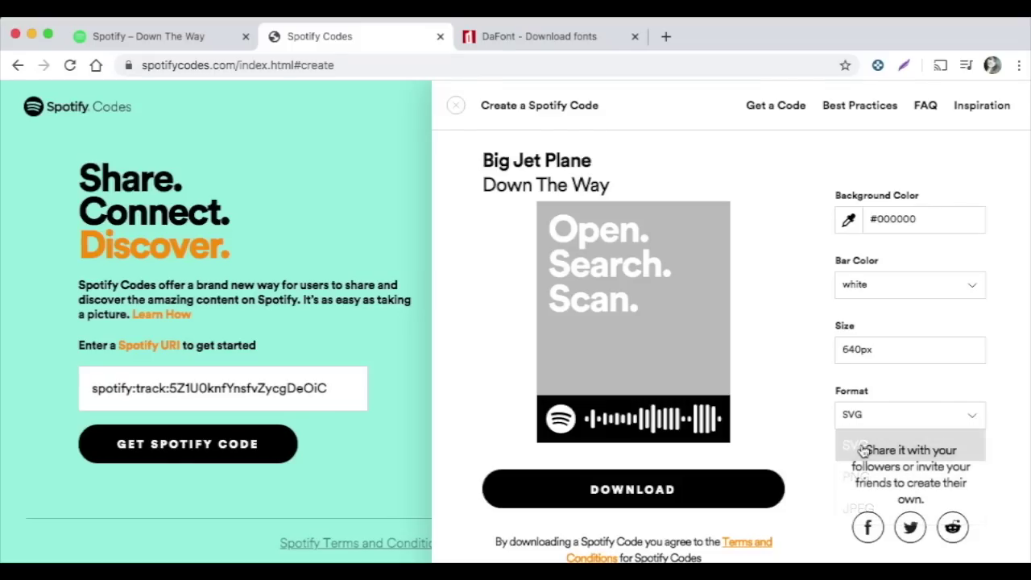
- Download the Big Jet Plane code as a 640px SVG with white bars on #000000
click(673, 493)
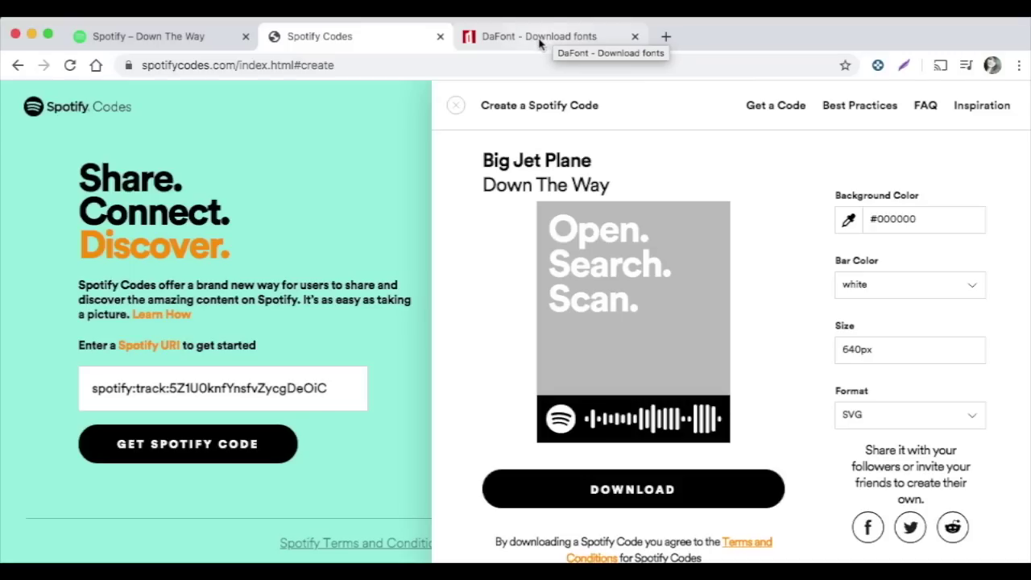
- Search DaFont for 'made tommy' and open the MADE Tommy page showing Thin, Light, Regular and Medium styles
click(539, 40)
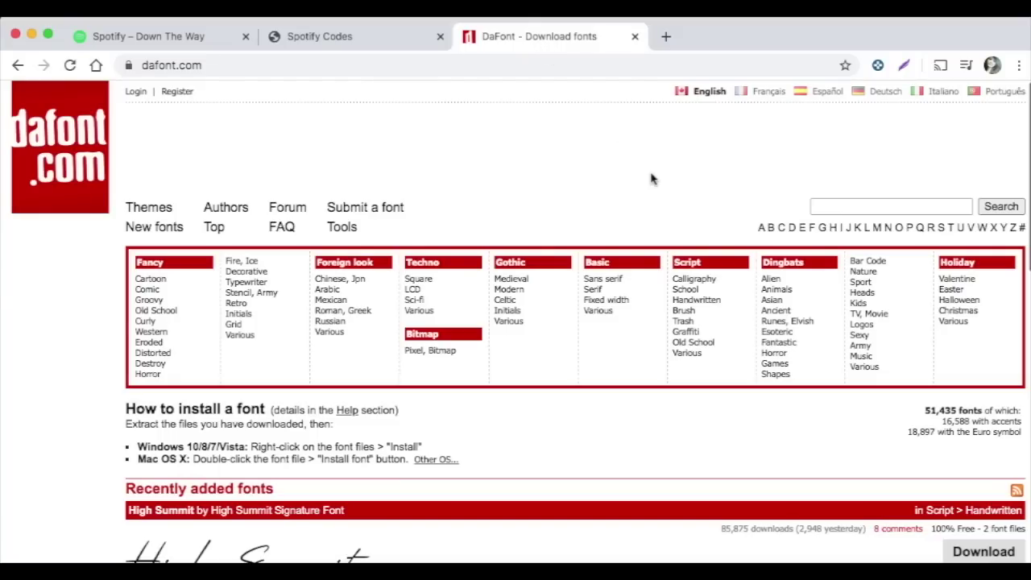
click(865, 202)
click(843, 184)
click(851, 207)
text(ma)
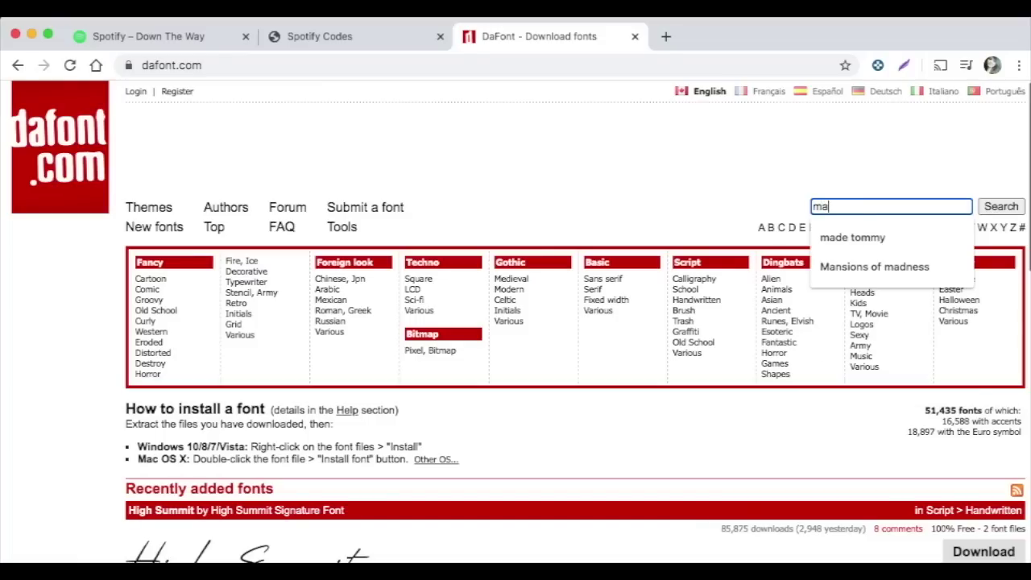
text(de tommy)
key(Return)
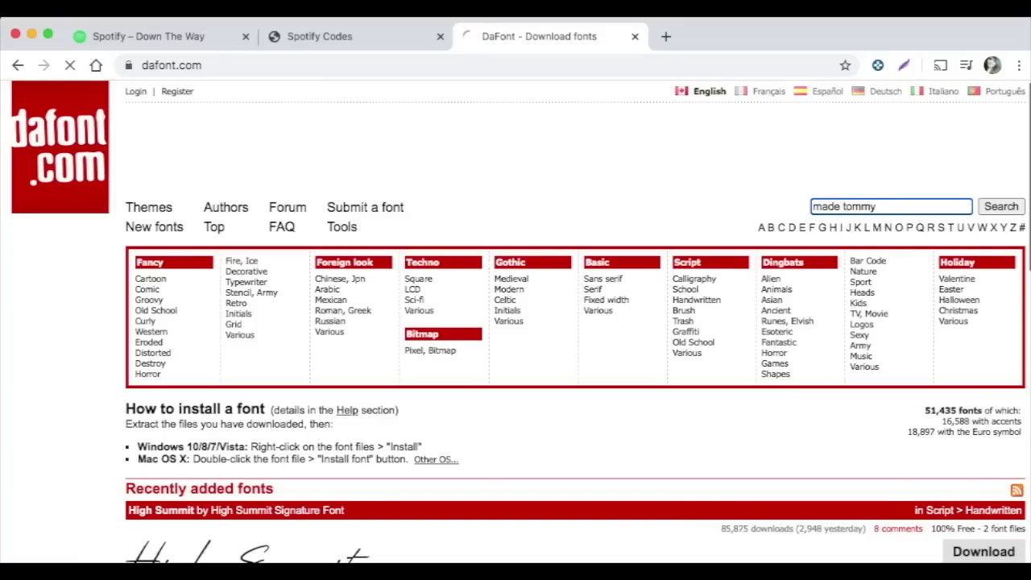
scroll(605, 244, down, 5)
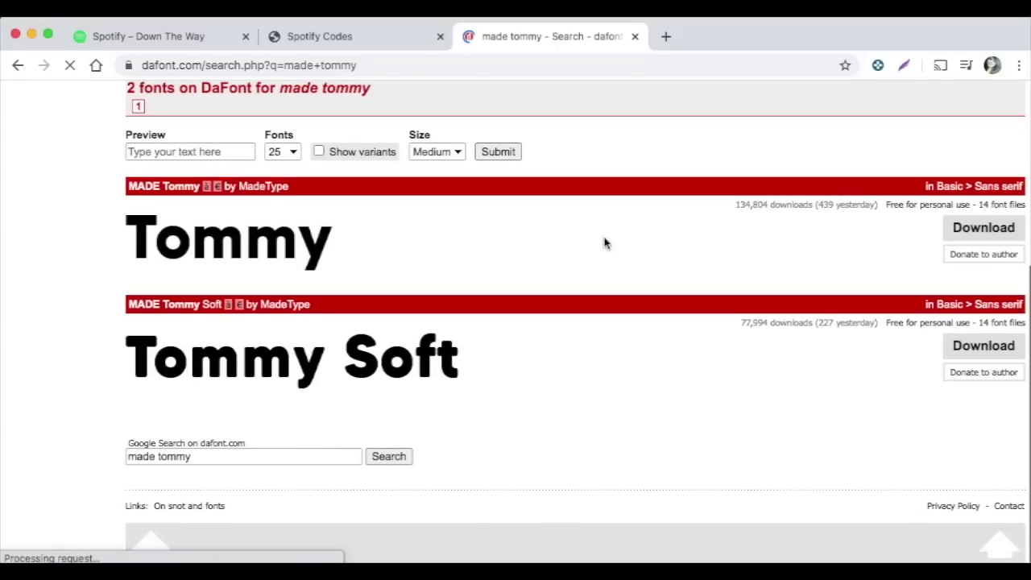
click(274, 260)
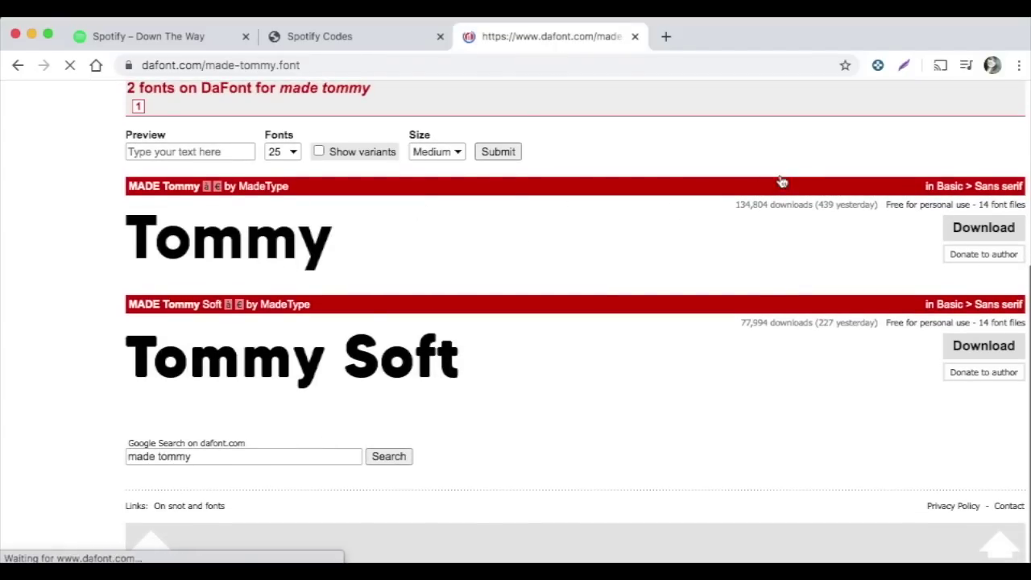
scroll(798, 181, down, 3)
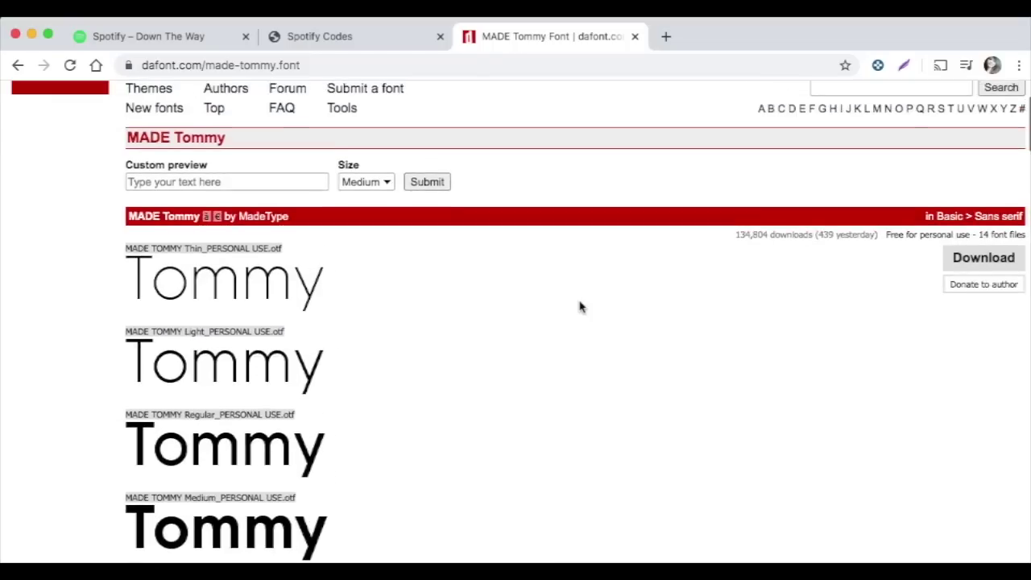
scroll(581, 306, up, 2)
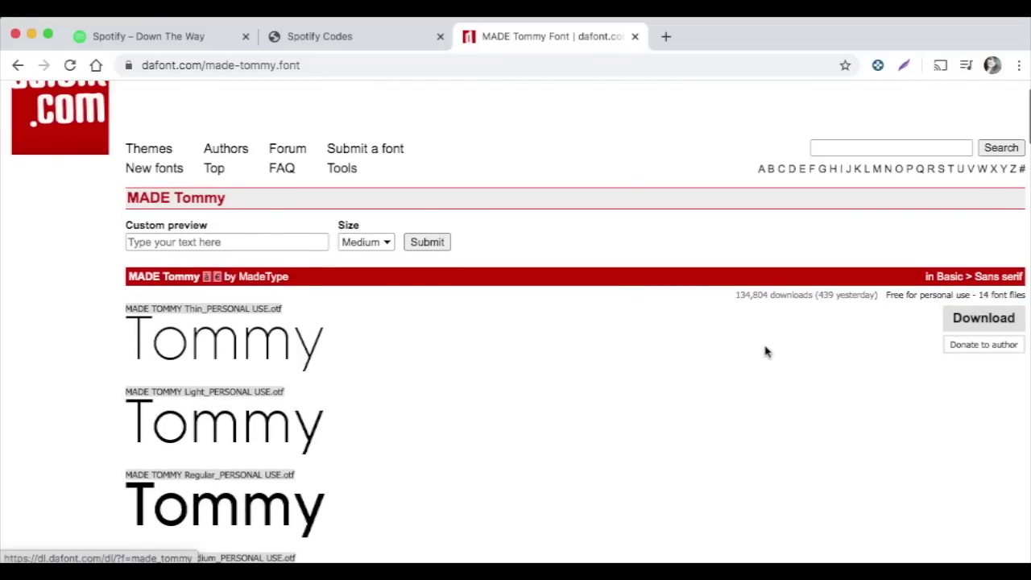
scroll(711, 362, down, 4)
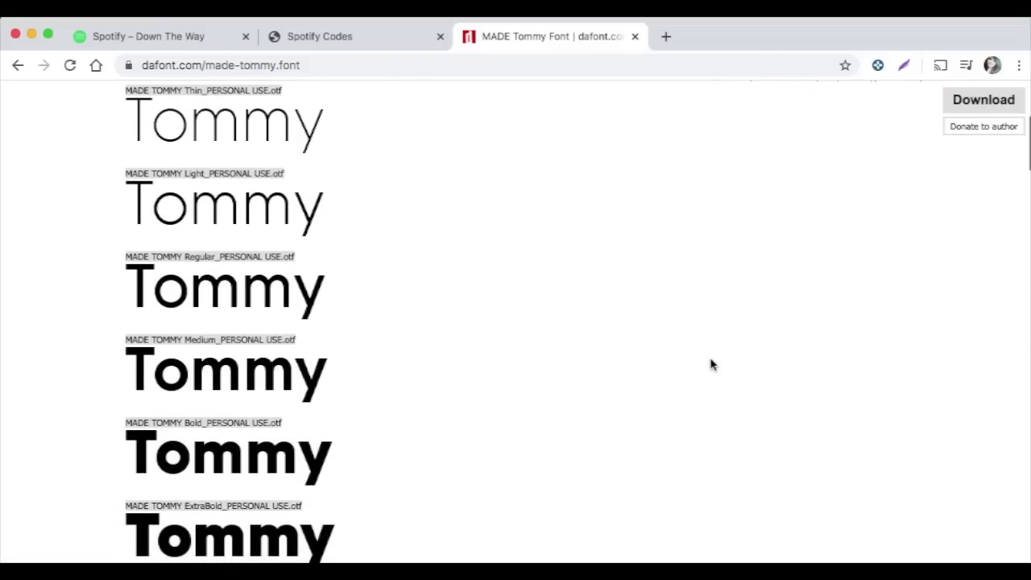
scroll(711, 364, up, 1)
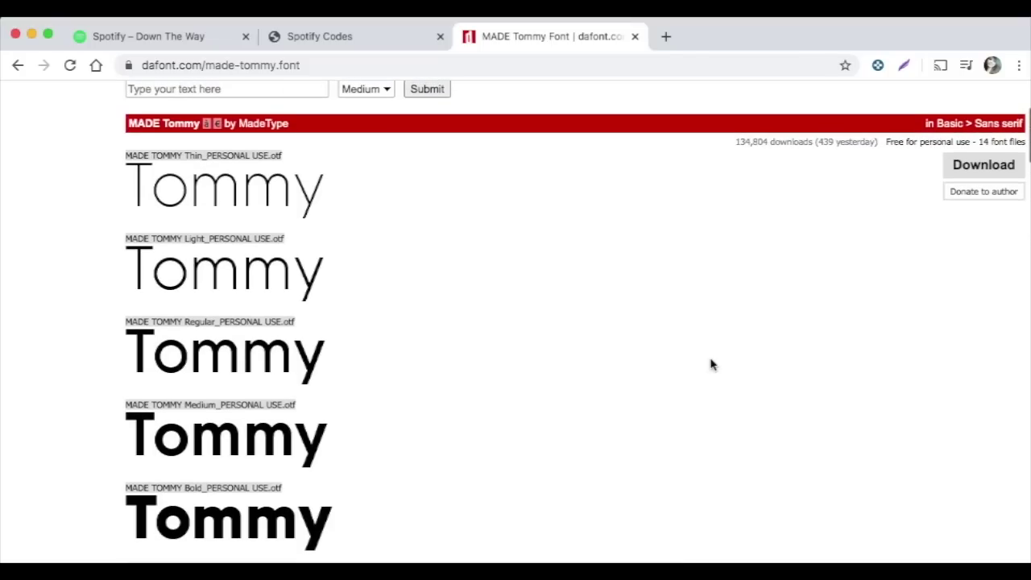
scroll(712, 364, down, 1)
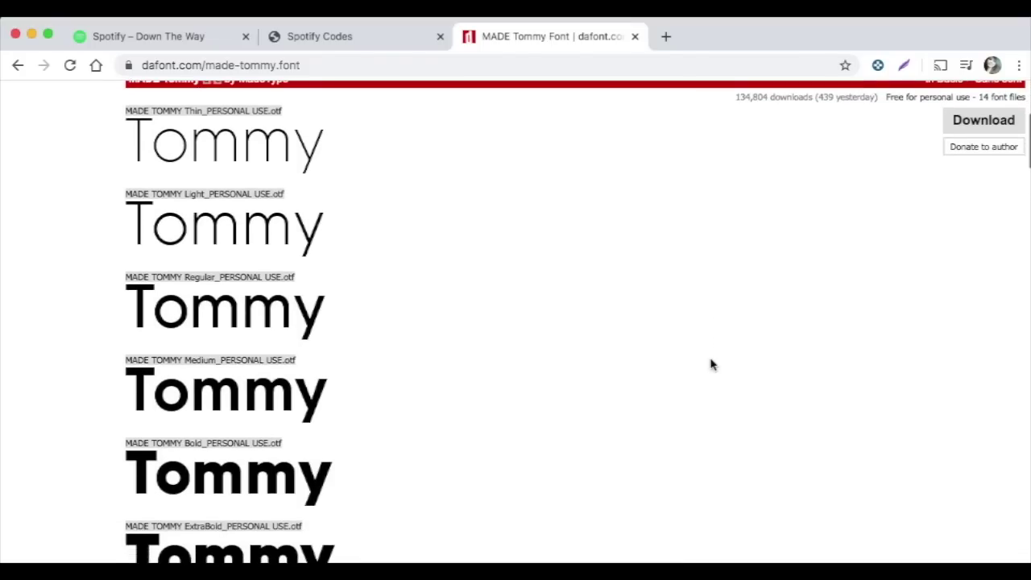
scroll(711, 364, up, 1)
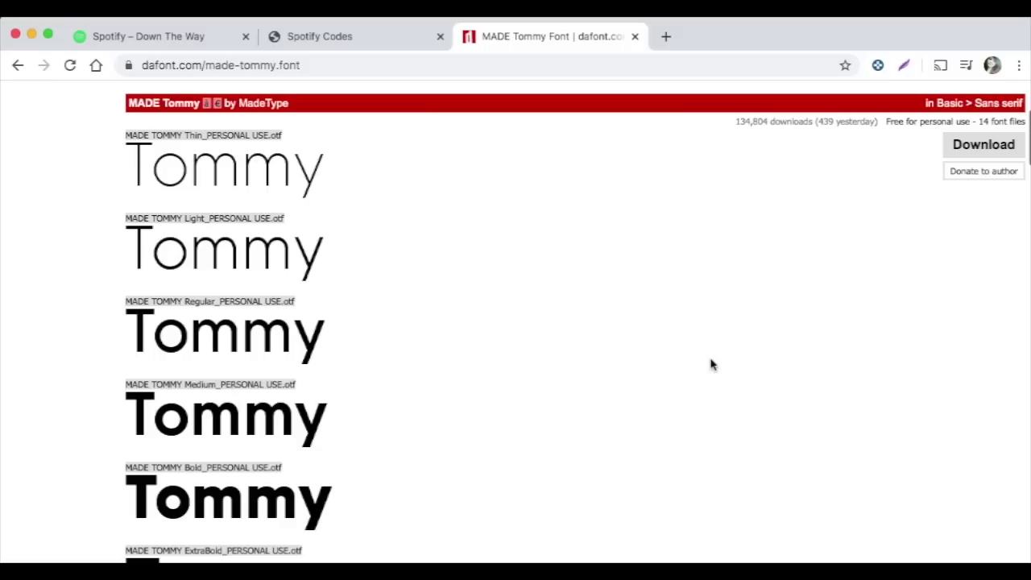
scroll(712, 365, down, 2)
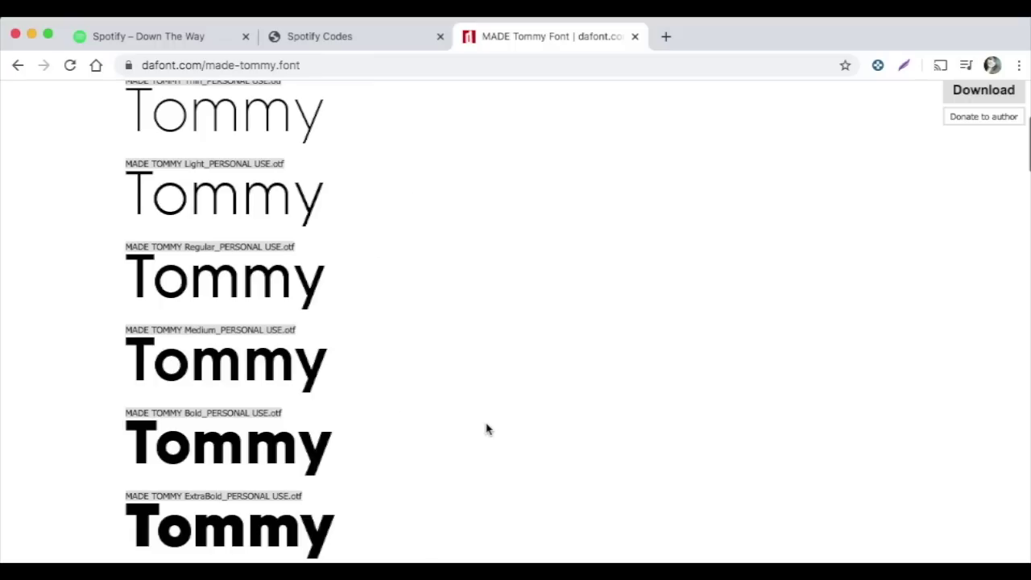
scroll(486, 430, up, 3)
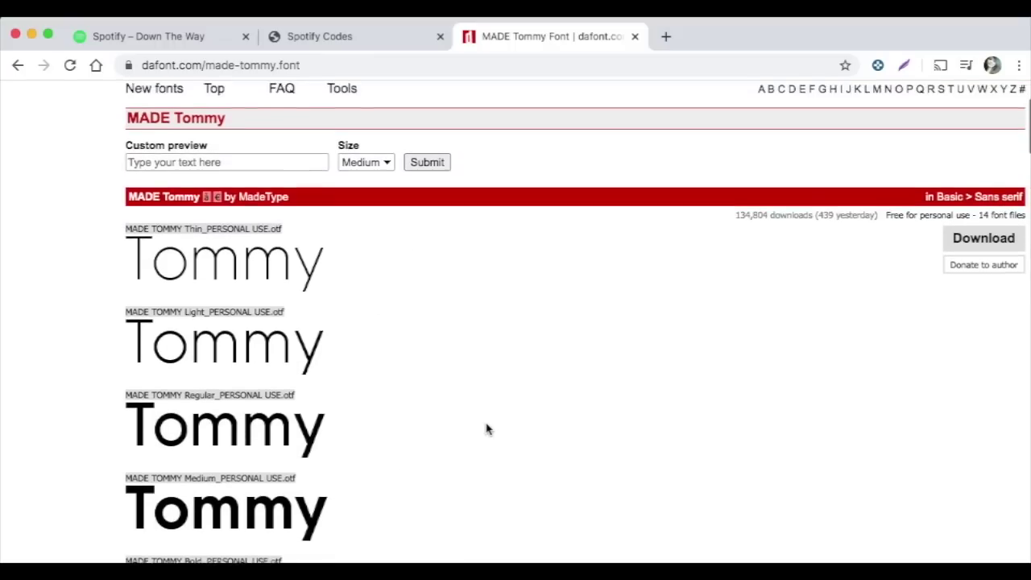
scroll(486, 429, down, 4)
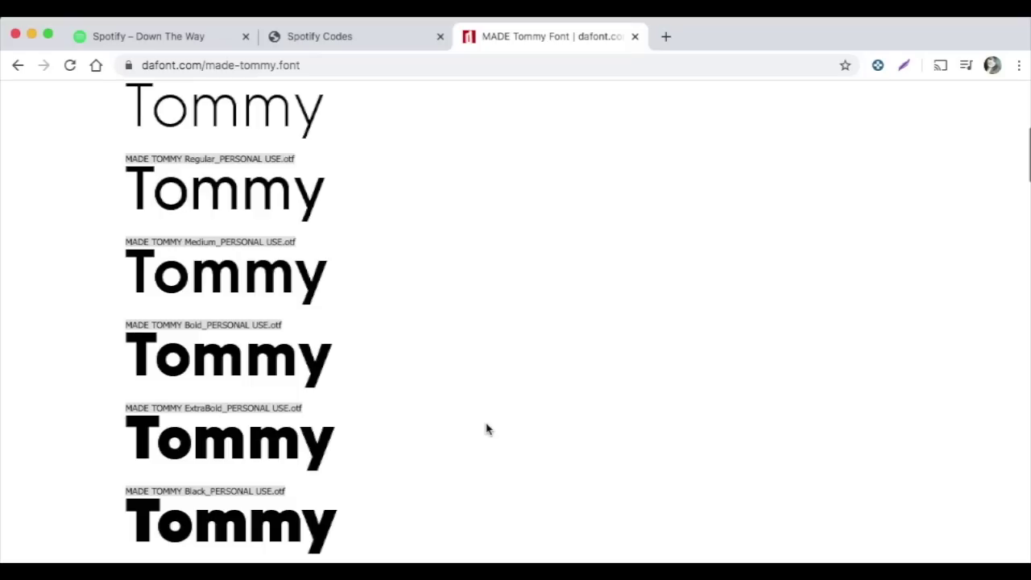
scroll(486, 429, up, 5)
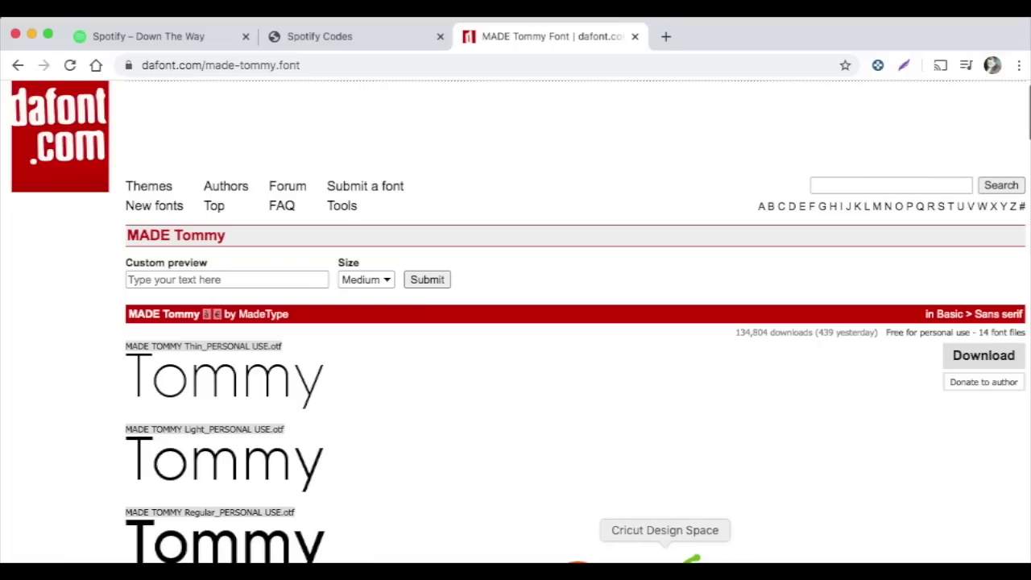
- Switch to Cricut Design Space's empty Untitled canvas
click(665, 557)
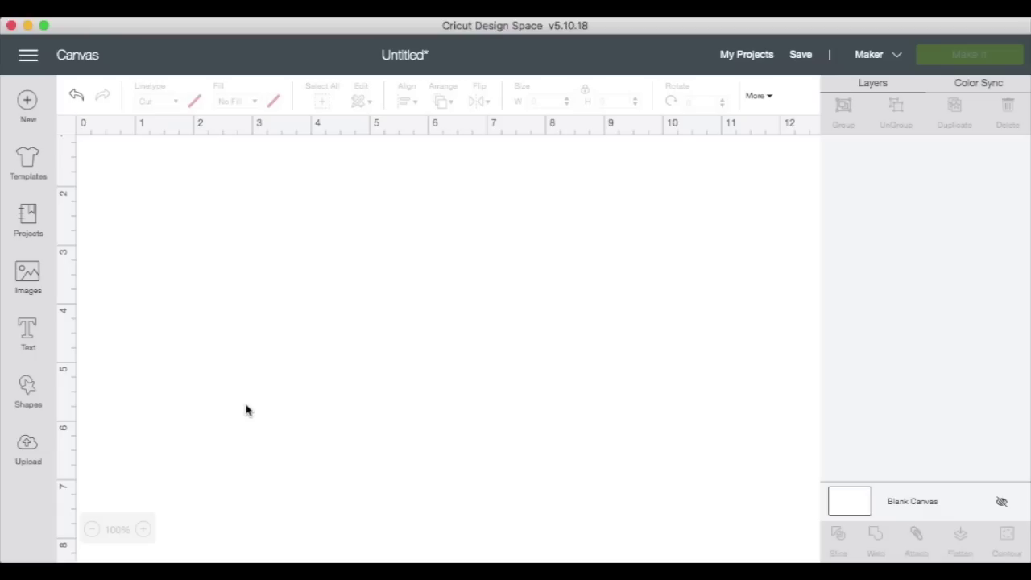
- Upload spotifyplaque.svg to add the 4.519 × 7.747 in plaque design to the canvas
click(7, 460)
click(314, 302)
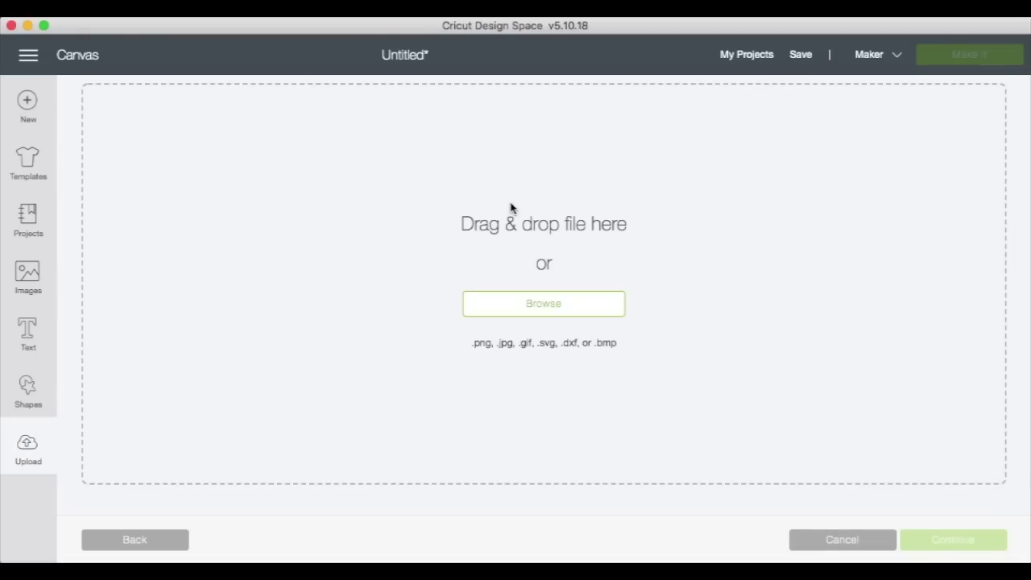
click(520, 306)
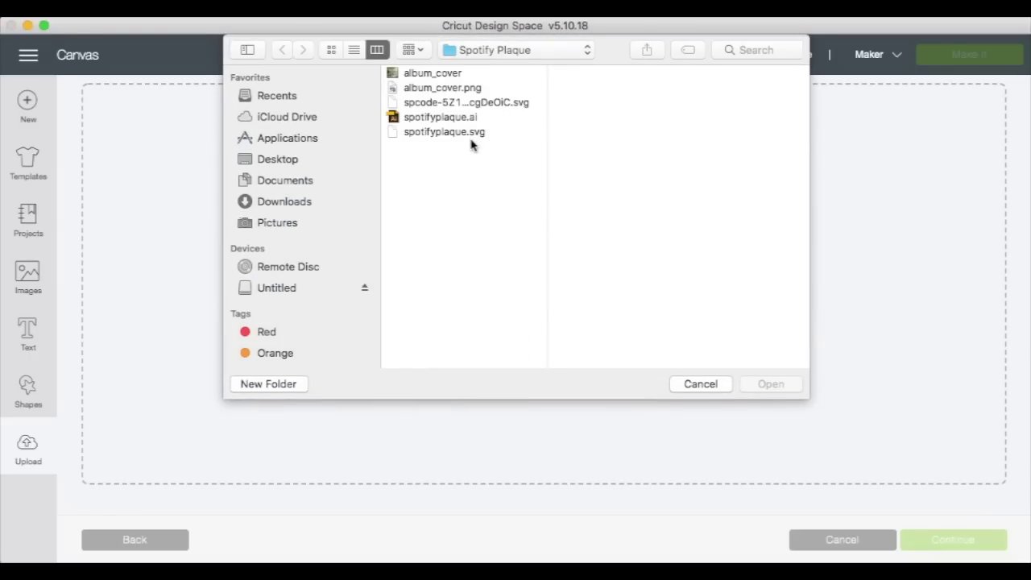
click(448, 134)
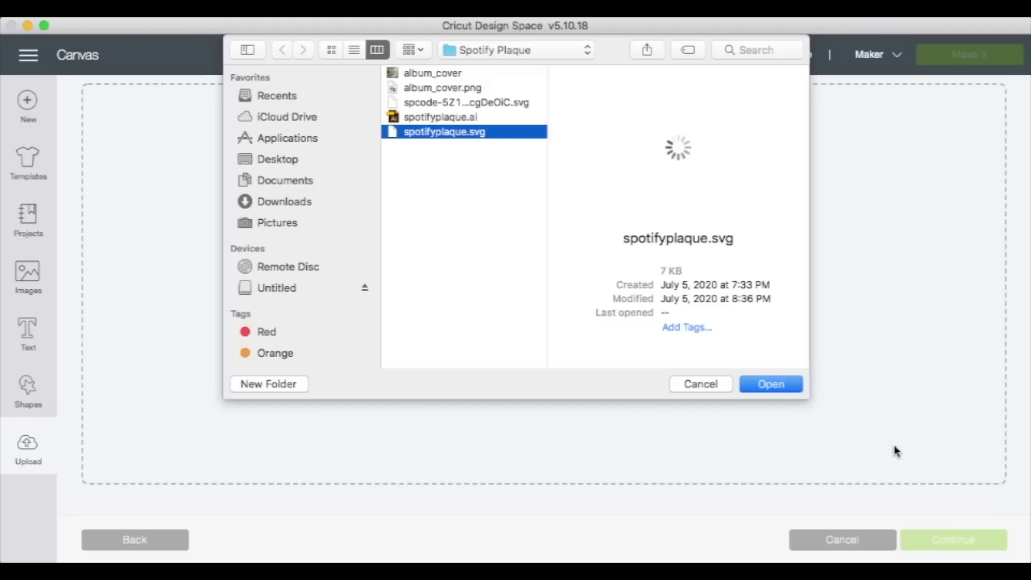
click(771, 385)
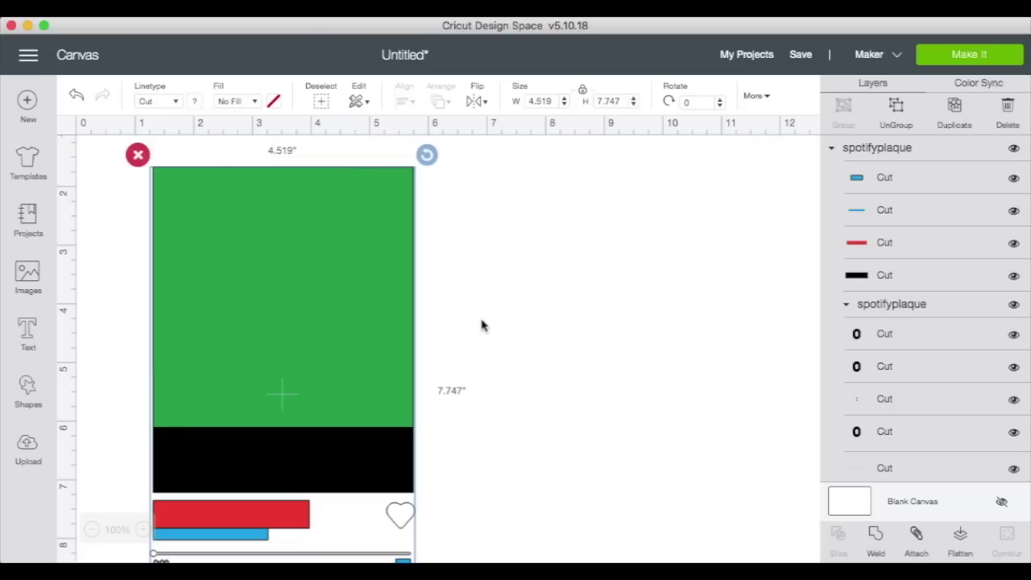
scroll(522, 348, down, 3)
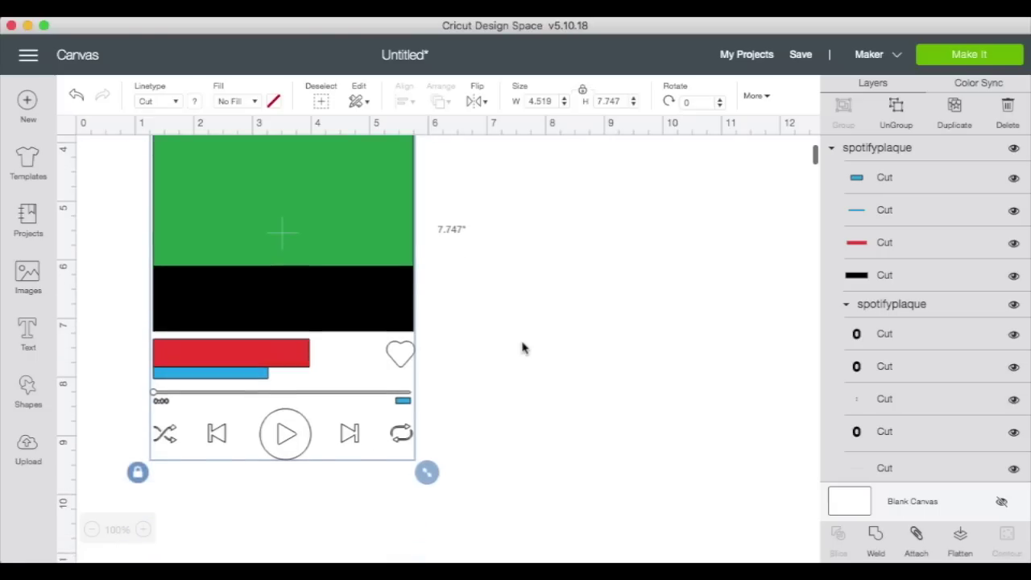
scroll(522, 348, up, 1)
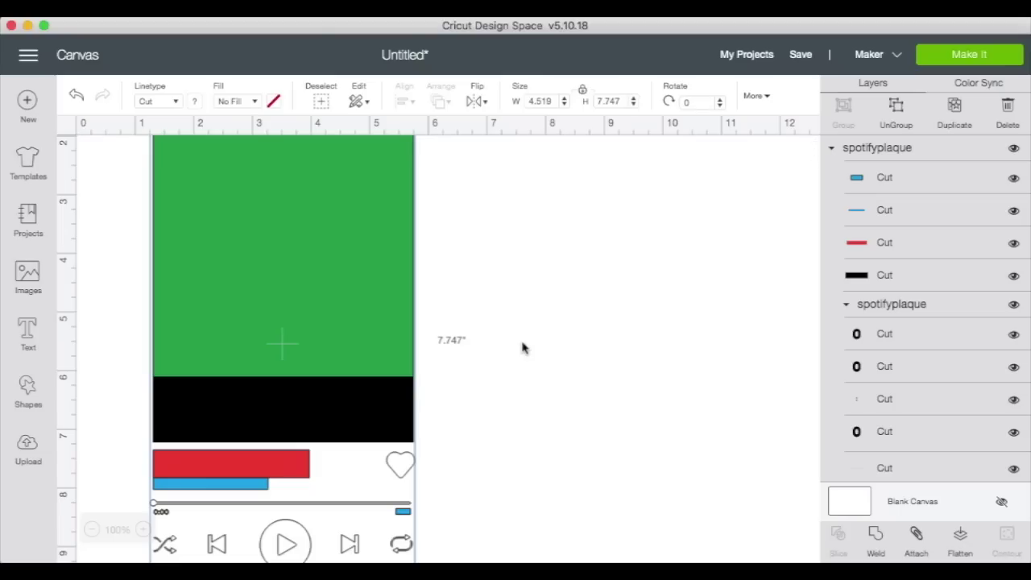
scroll(522, 348, up, 2)
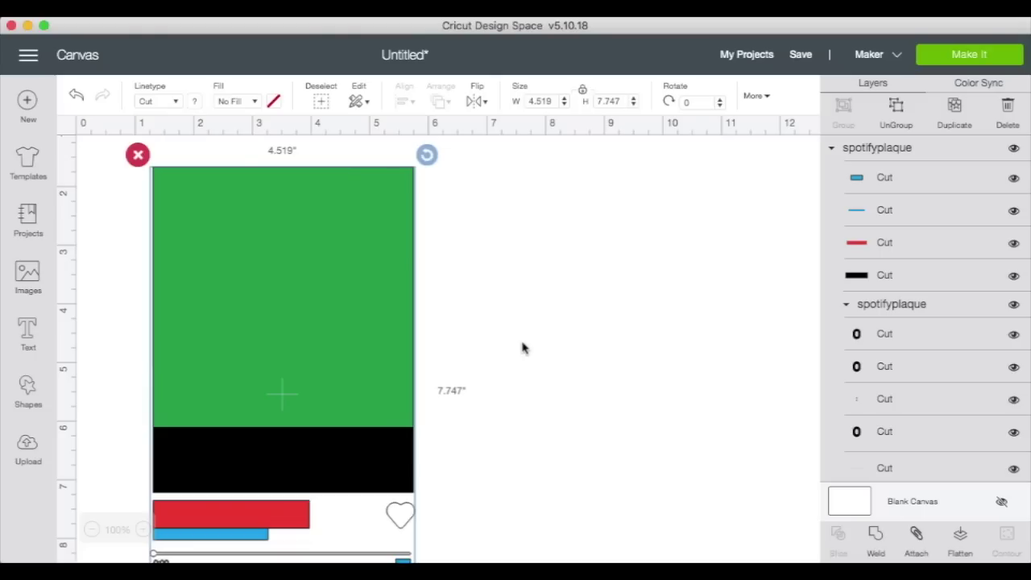
scroll(522, 348, down, 5)
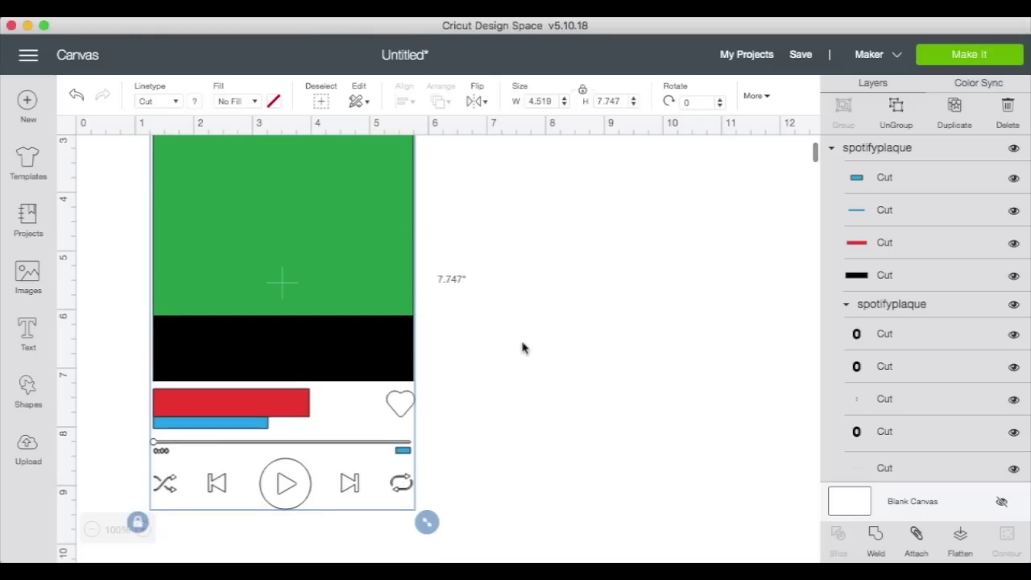
scroll(523, 348, up, 3)
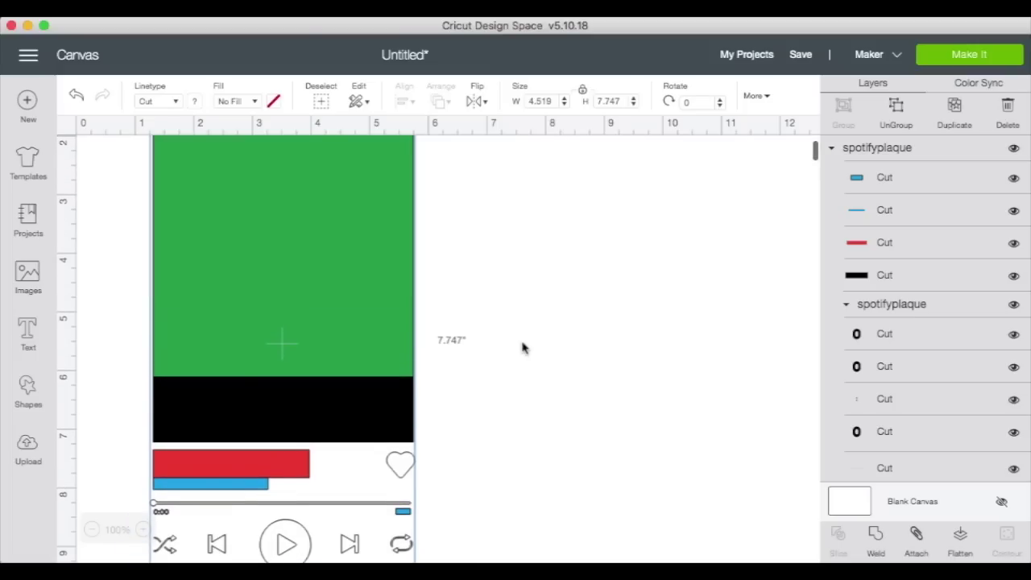
scroll(524, 350, down, 1)
click(605, 371)
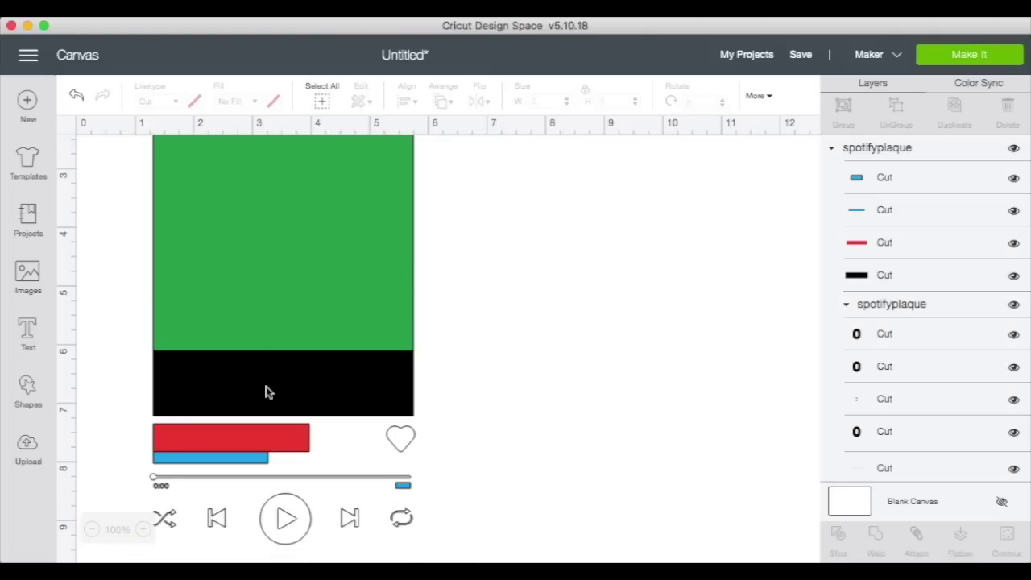
- Insert the JEN + SEBI wedding photo from Recently uploaded images onto the canvas
click(28, 452)
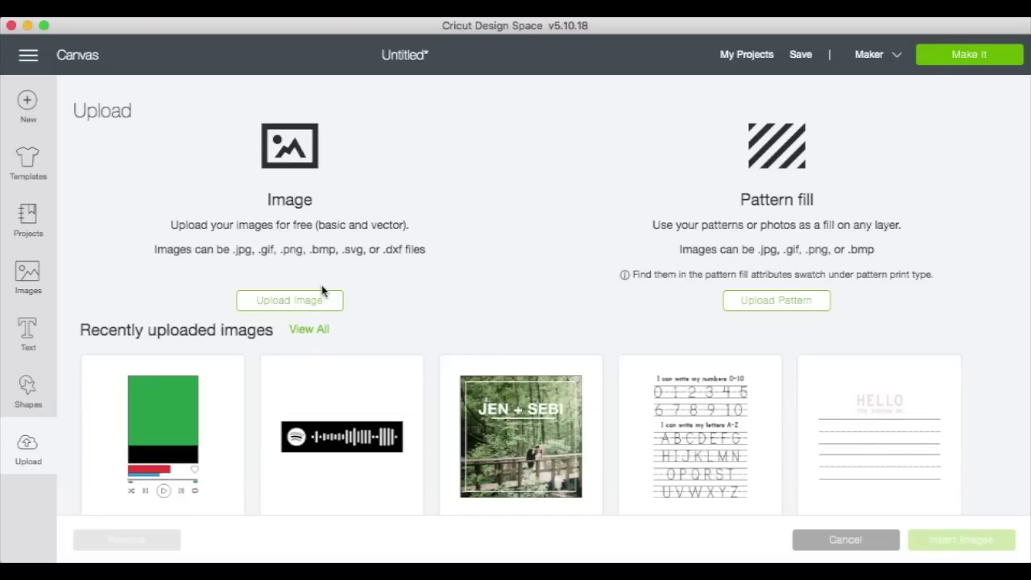
click(312, 304)
click(553, 302)
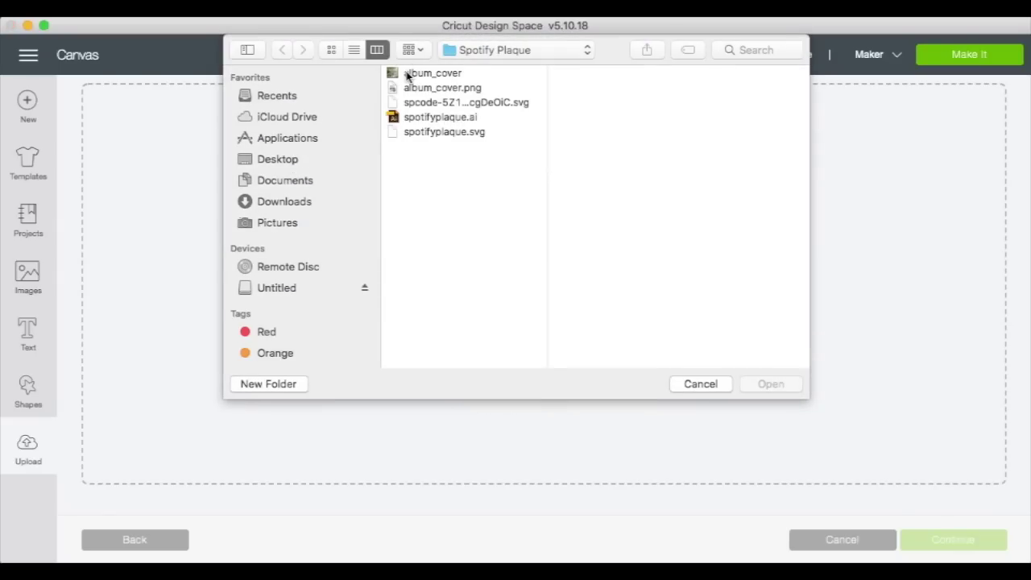
click(415, 73)
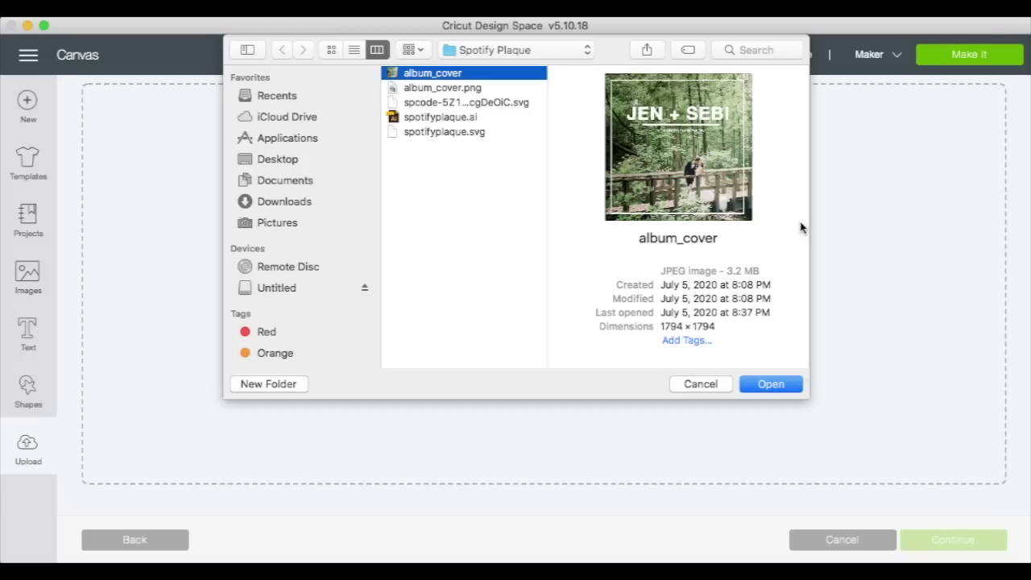
click(712, 386)
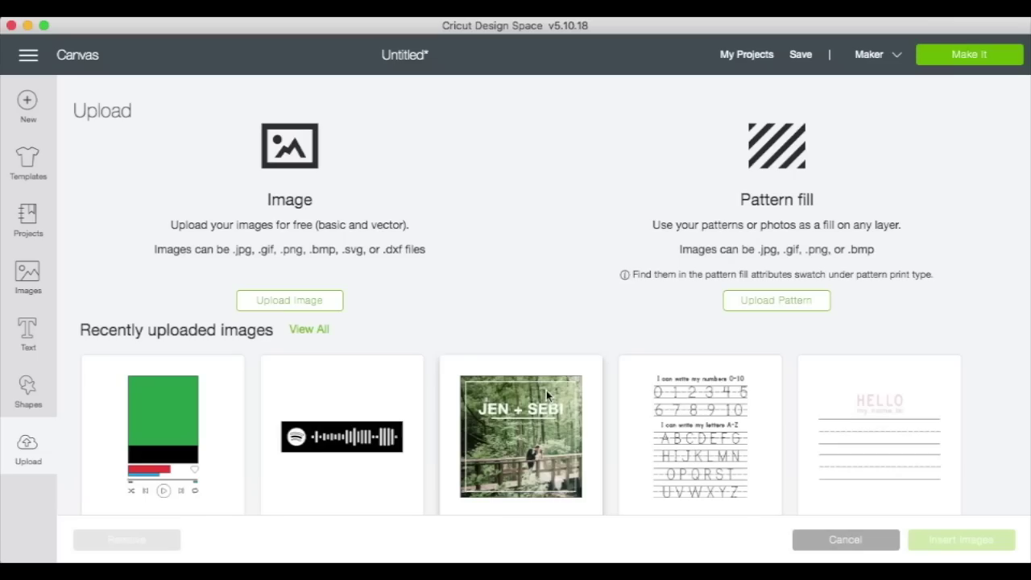
click(546, 390)
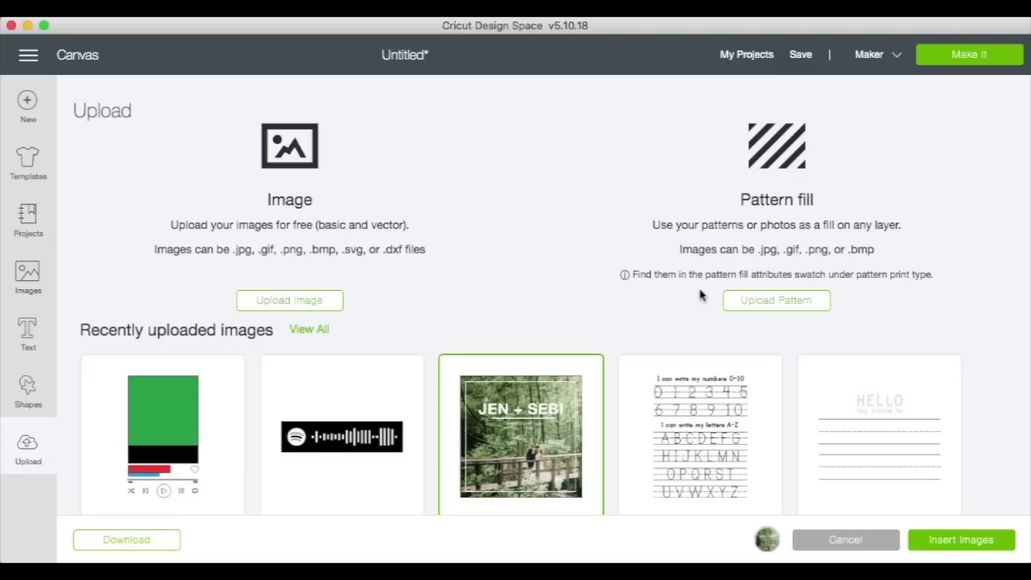
scroll(701, 297, down, 3)
click(939, 542)
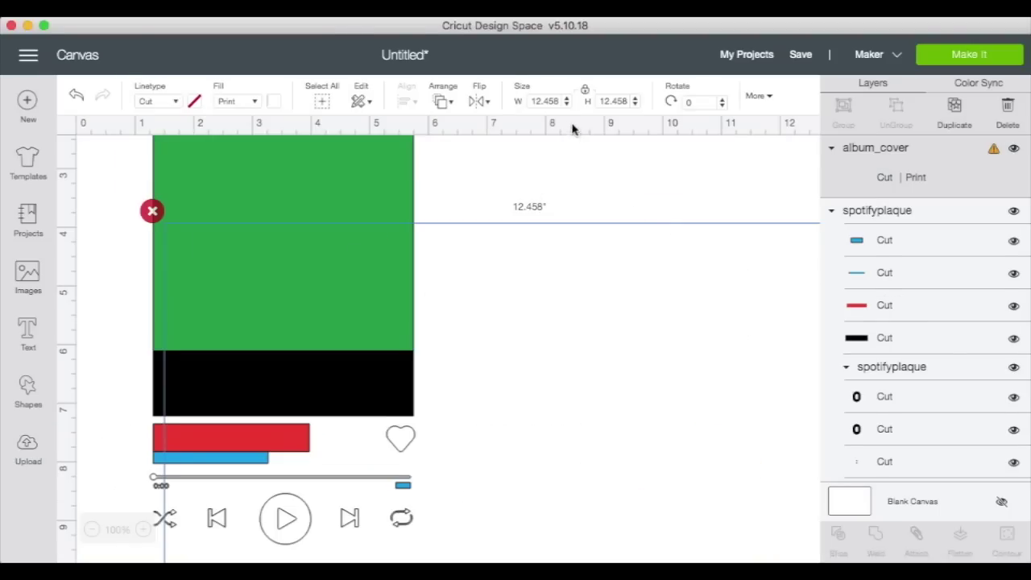
- Resize the album_cover photo to 6 × 6 in and drag it over the plaque's green top
click(537, 100)
text(6)
key(Tab)
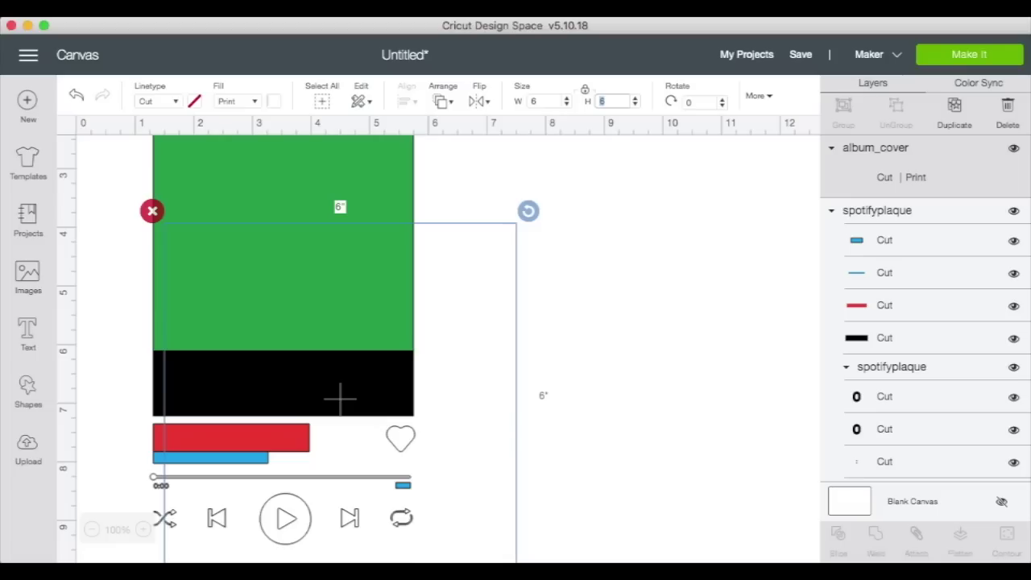
click(654, 326)
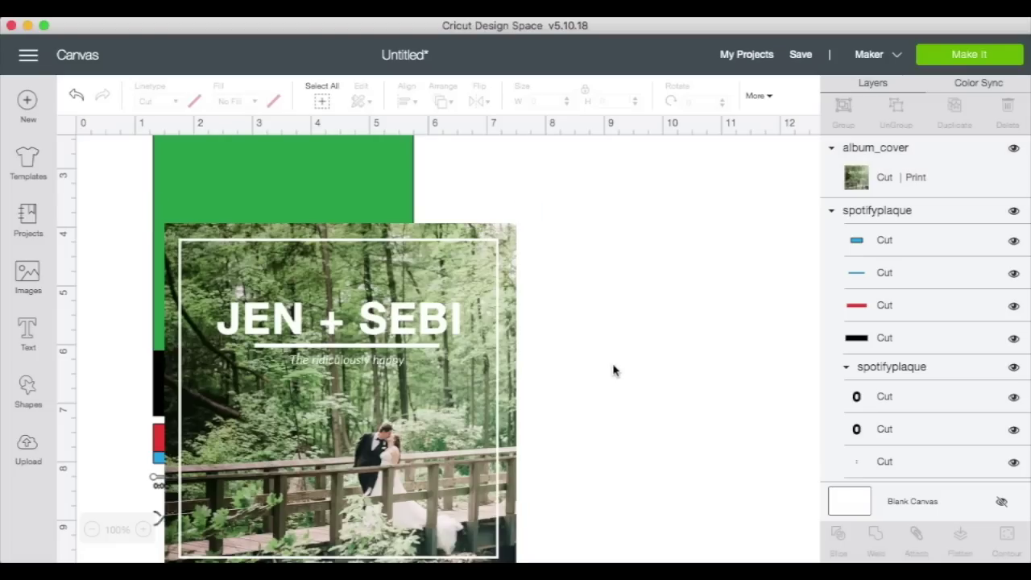
scroll(613, 371, up, 3)
drag(443, 385, 394, 214)
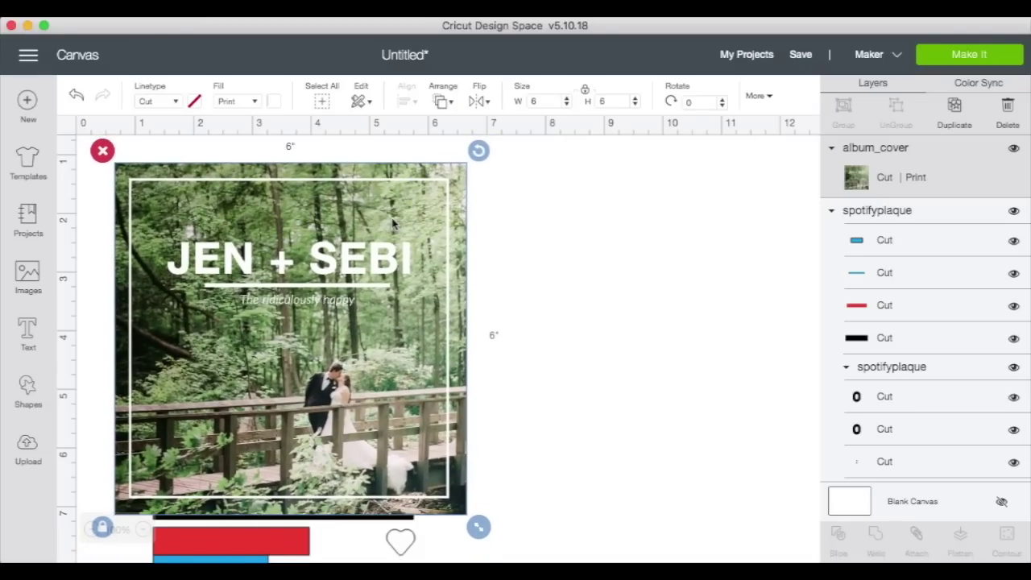
- Ungroup the spotifyplaque design and set the green square's linetype to Engrave
click(833, 211)
click(833, 212)
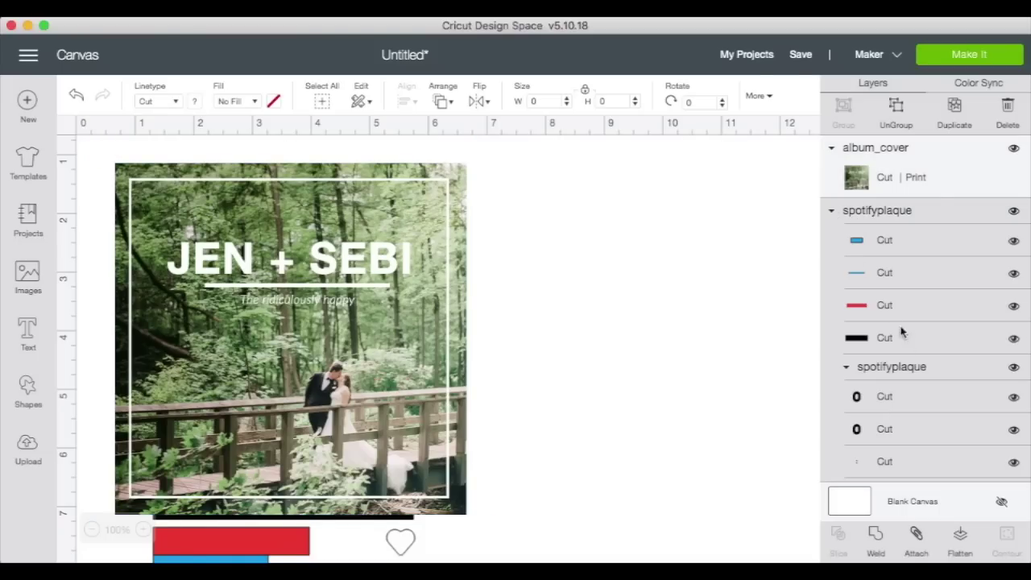
click(896, 109)
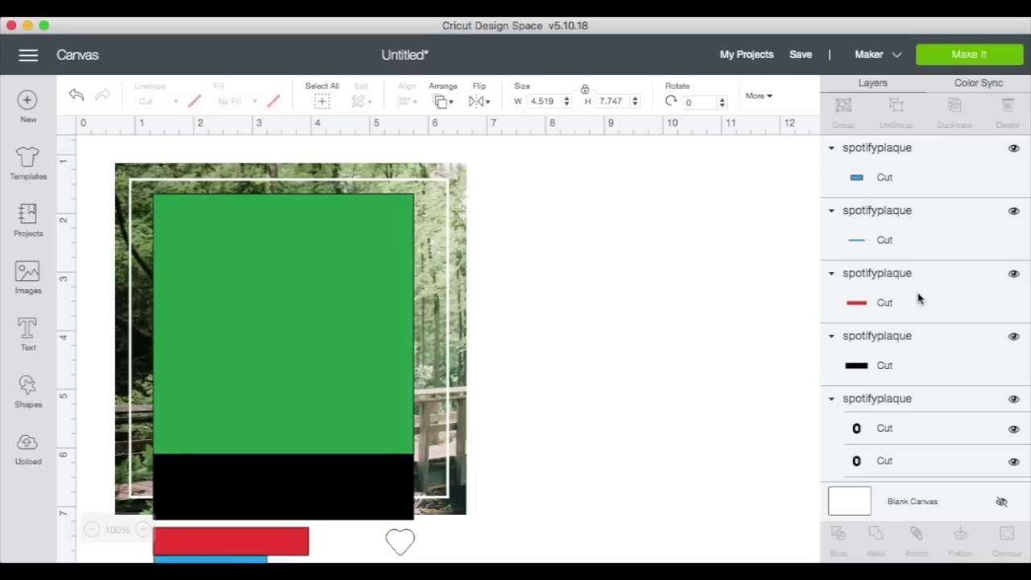
scroll(891, 241, down, 10)
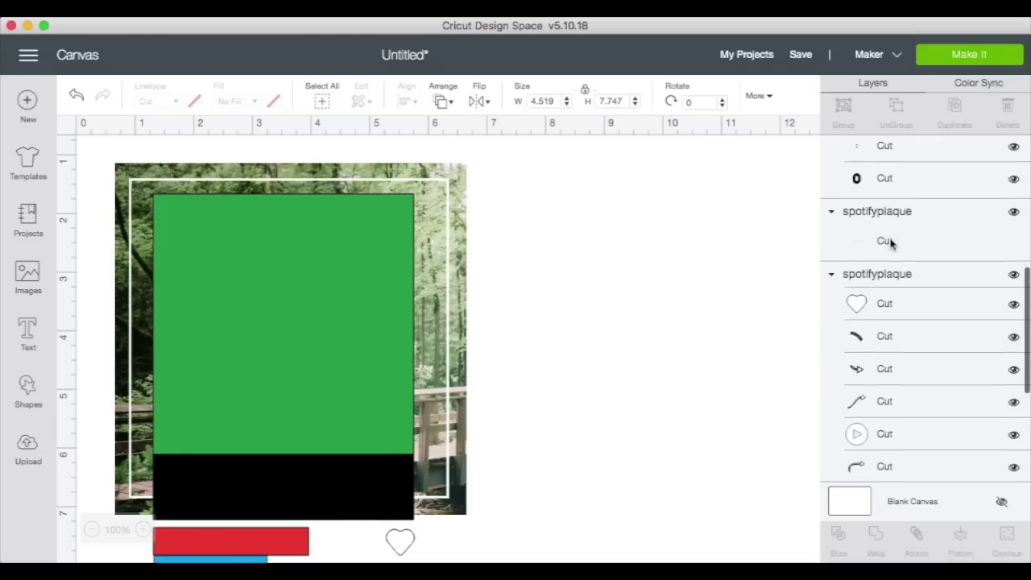
click(887, 390)
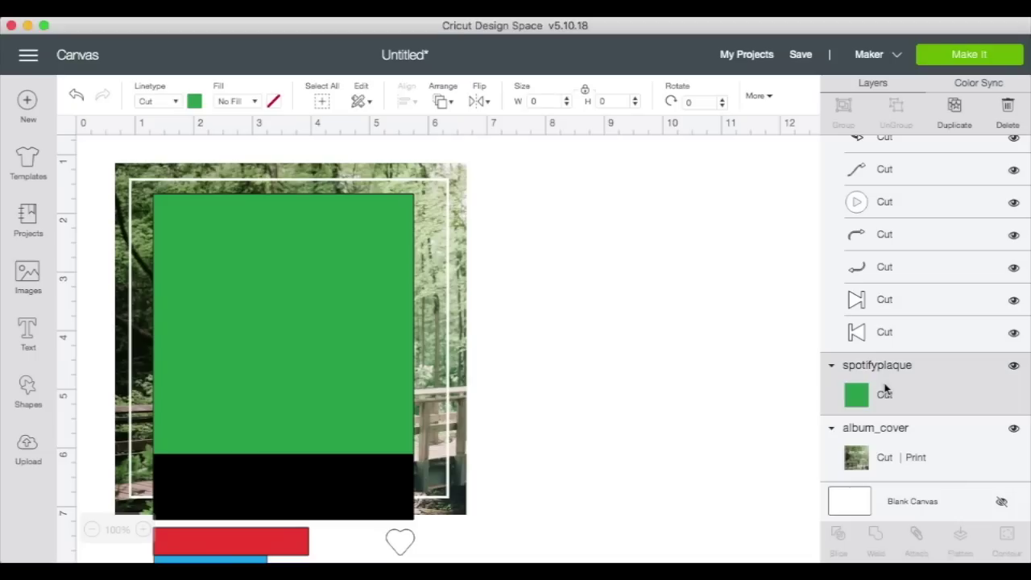
scroll(653, 295, down, 2)
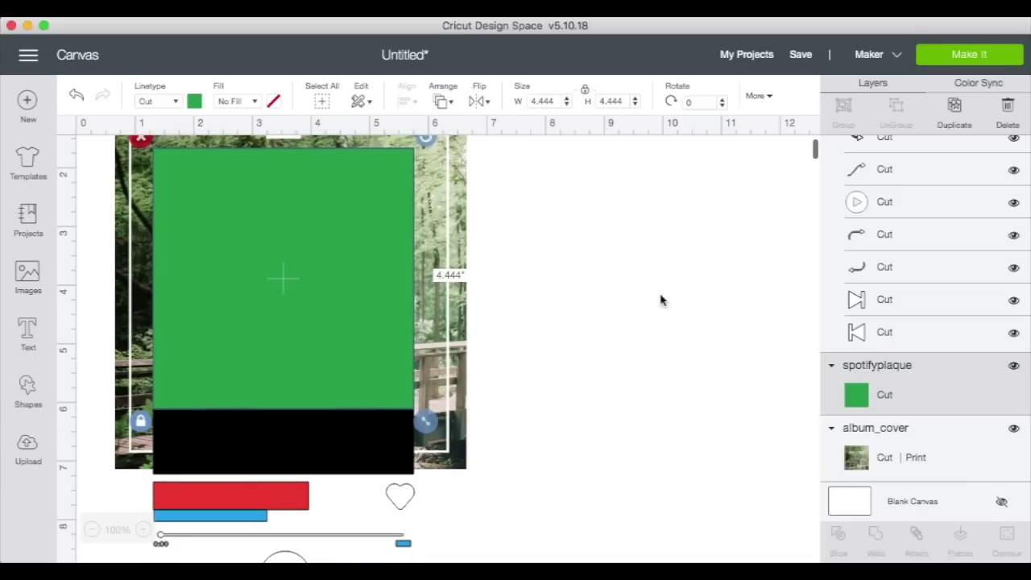
click(892, 457)
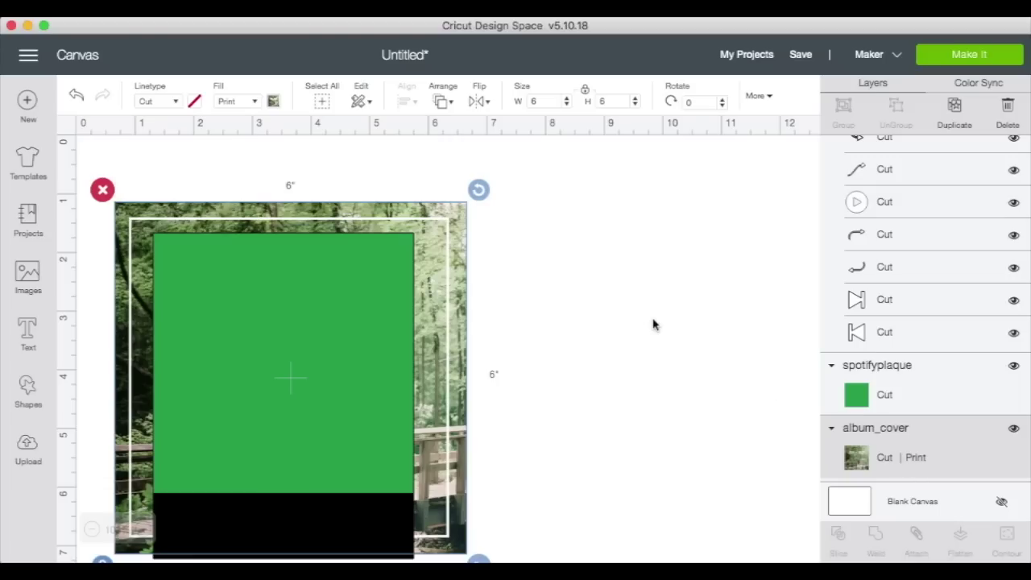
click(890, 404)
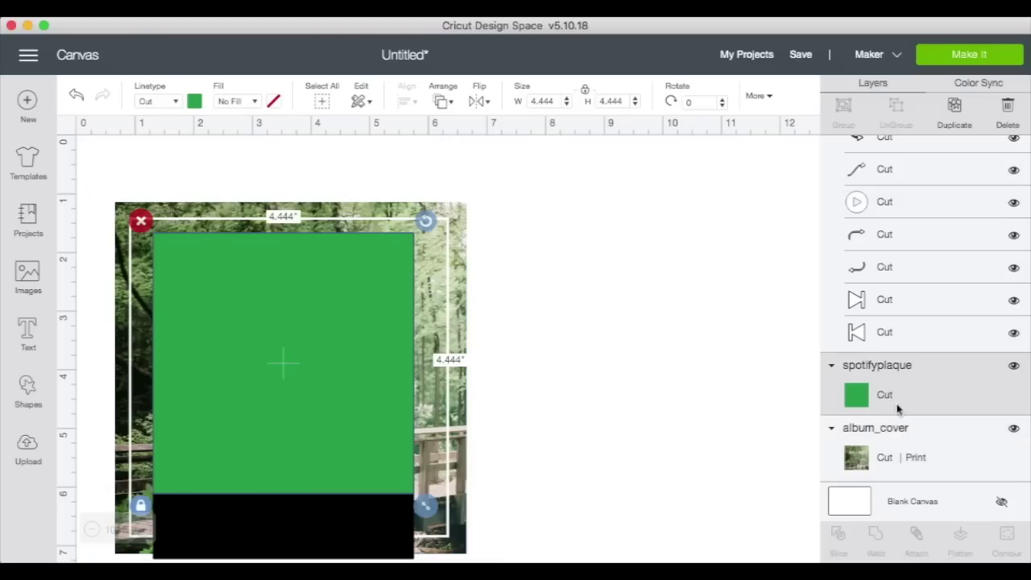
click(179, 103)
click(171, 187)
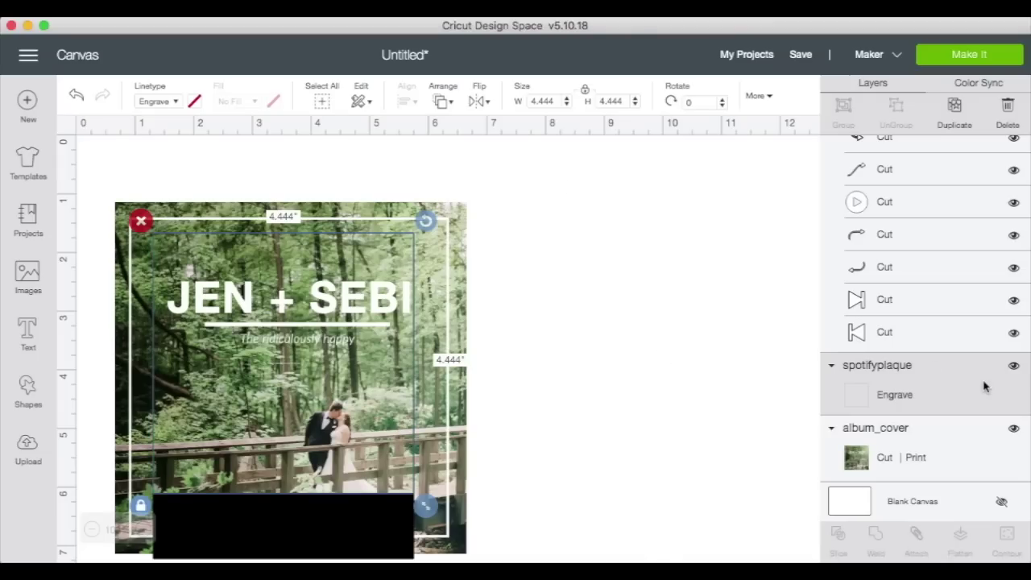
- Position the photo so the couple sits inside the square, then set the square back to Cut
click(879, 464)
mouse_move(449, 395)
mouse_down()
mouse_move(450, 369)
mouse_move(445, 375)
mouse_up()
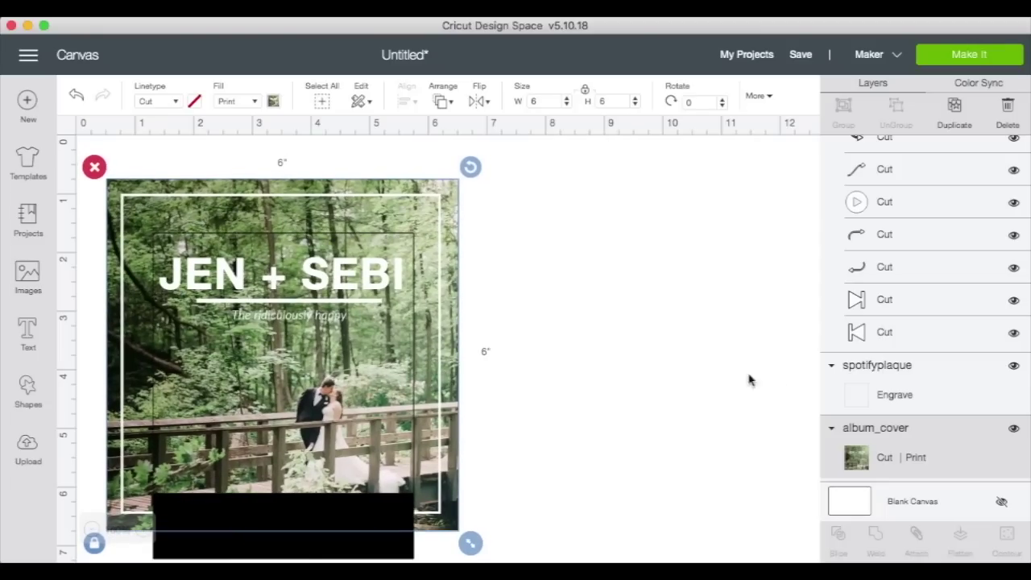
click(896, 374)
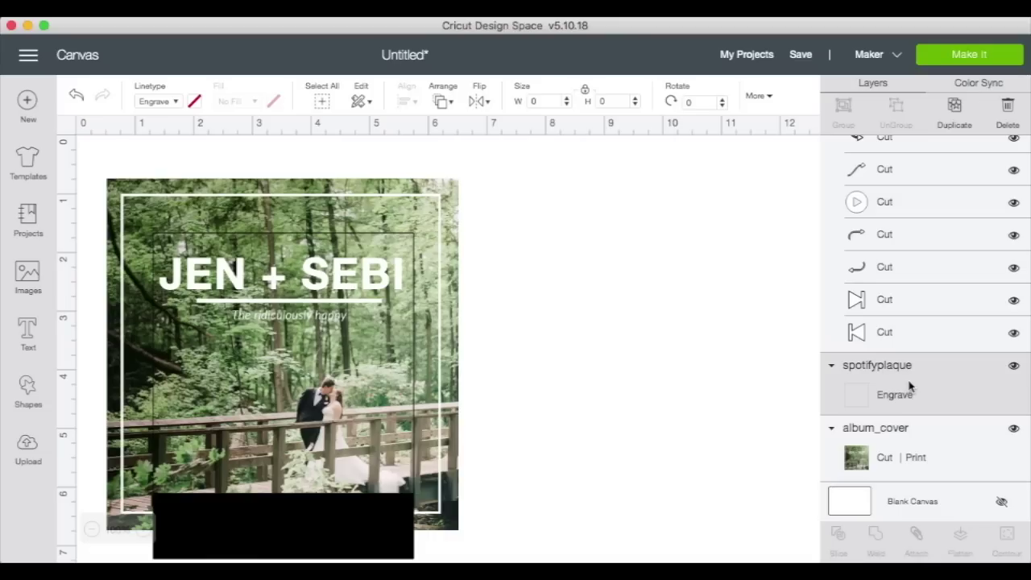
click(172, 106)
click(175, 132)
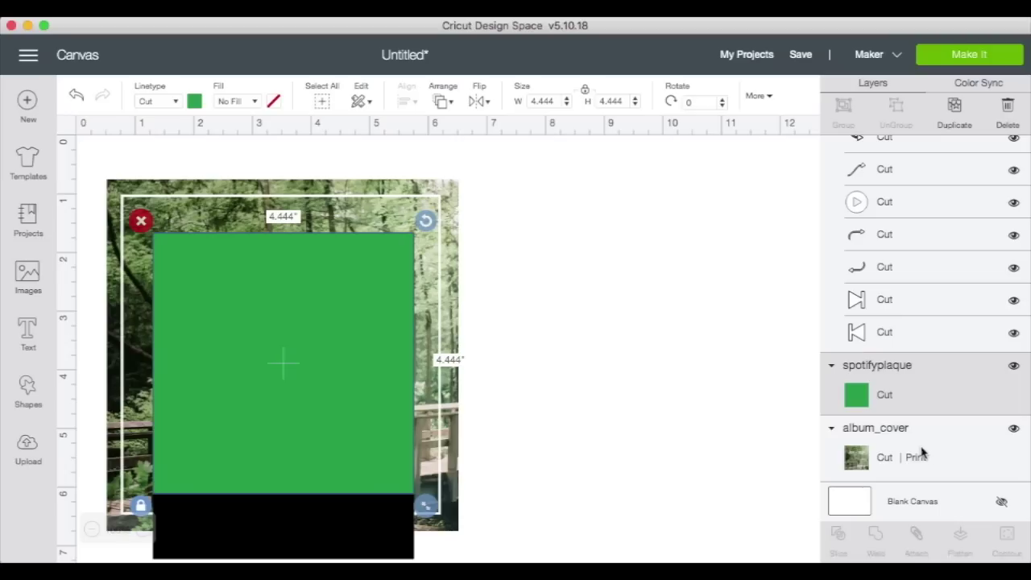
- Slice the wedding photo with the green square and delete the leftover photo frame piece
shift+click(896, 441)
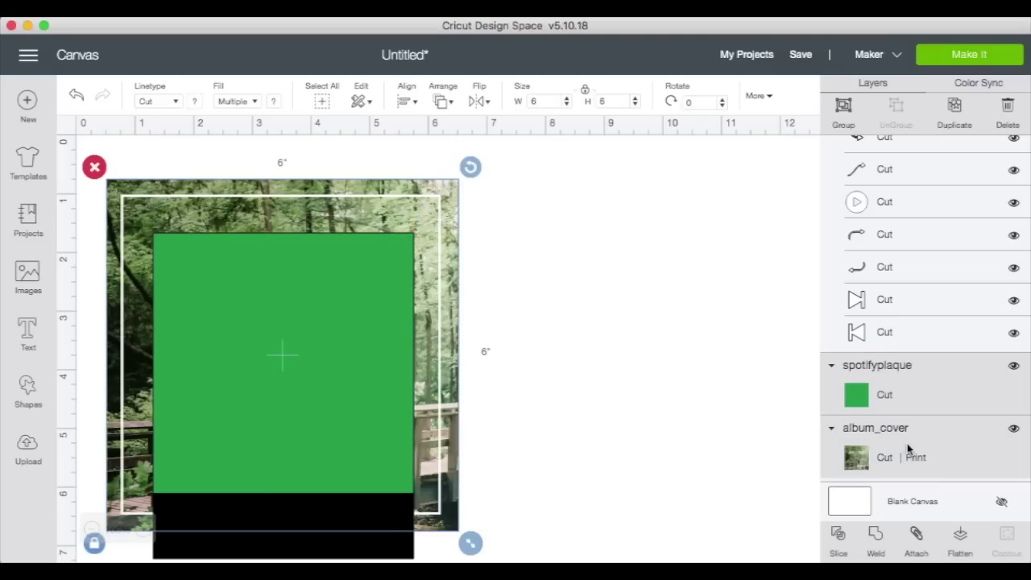
click(841, 538)
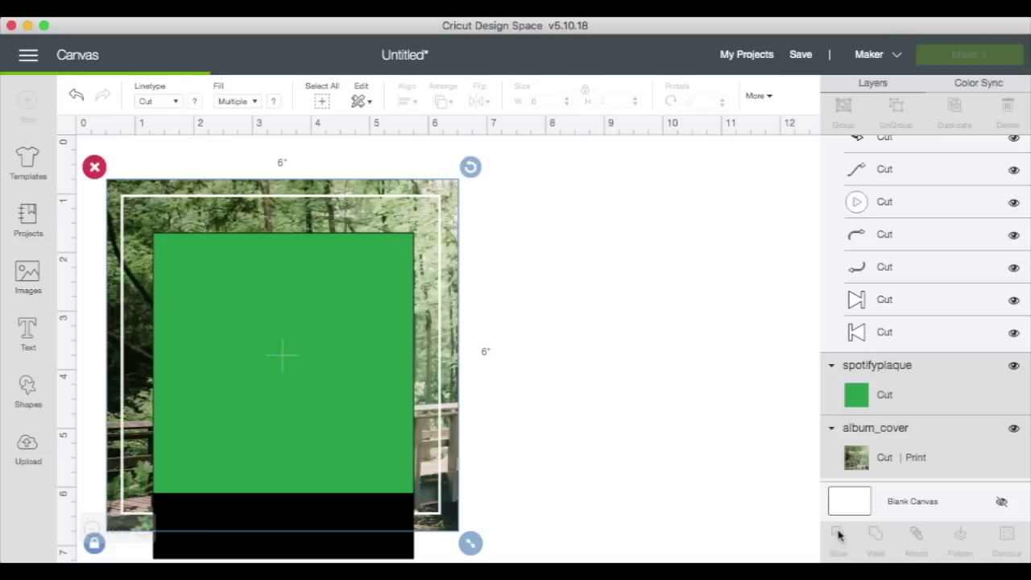
click(887, 179)
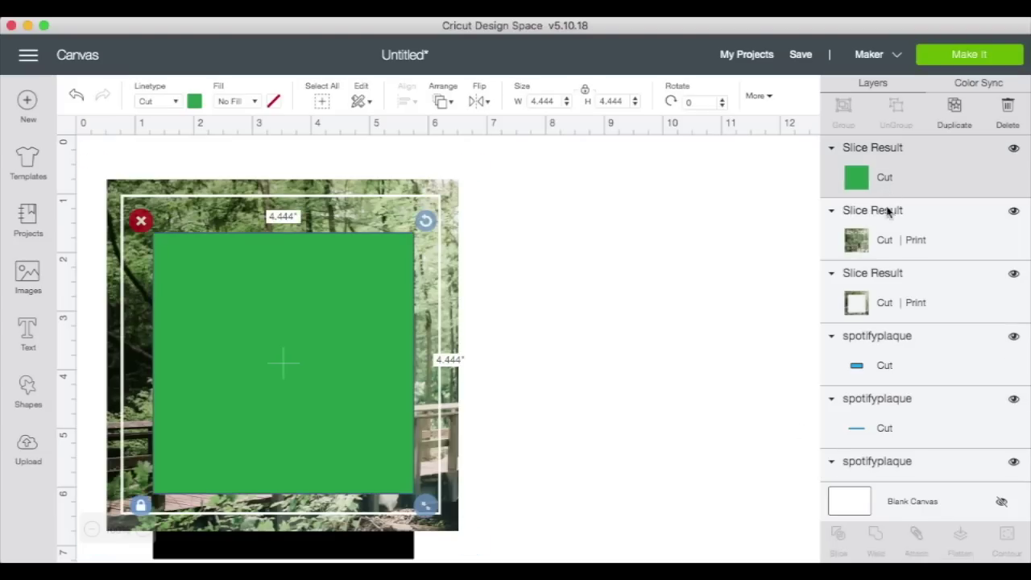
click(884, 296)
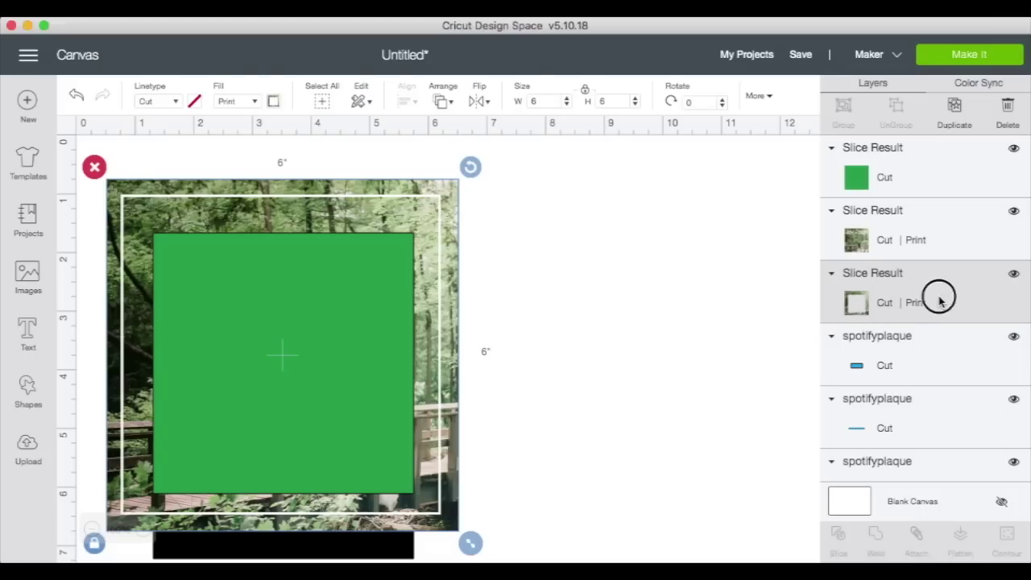
click(1014, 110)
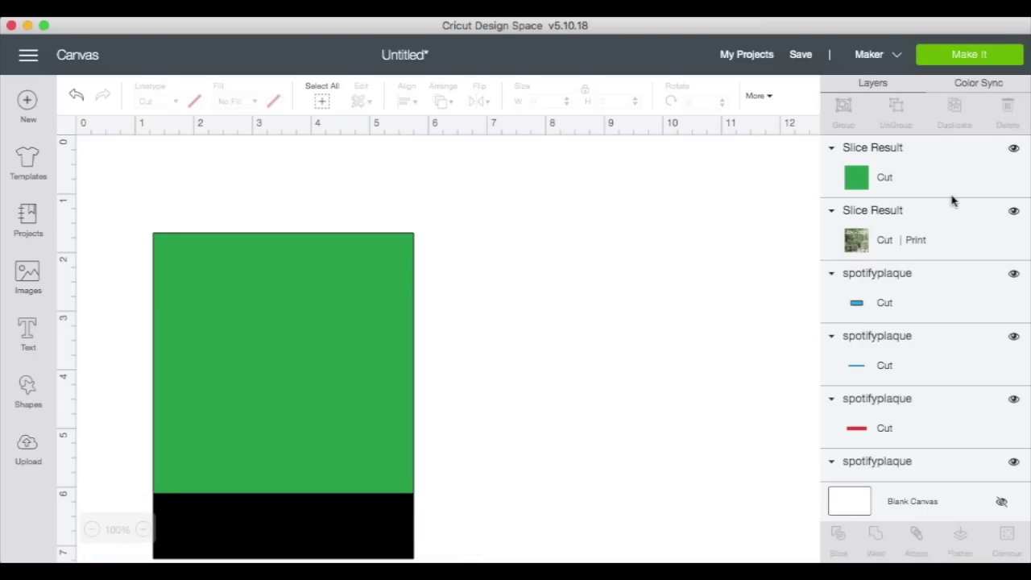
- Delete the leftover green Slice Result piece, keeping the square-cropped photo and green Cut square
click(914, 188)
click(1007, 122)
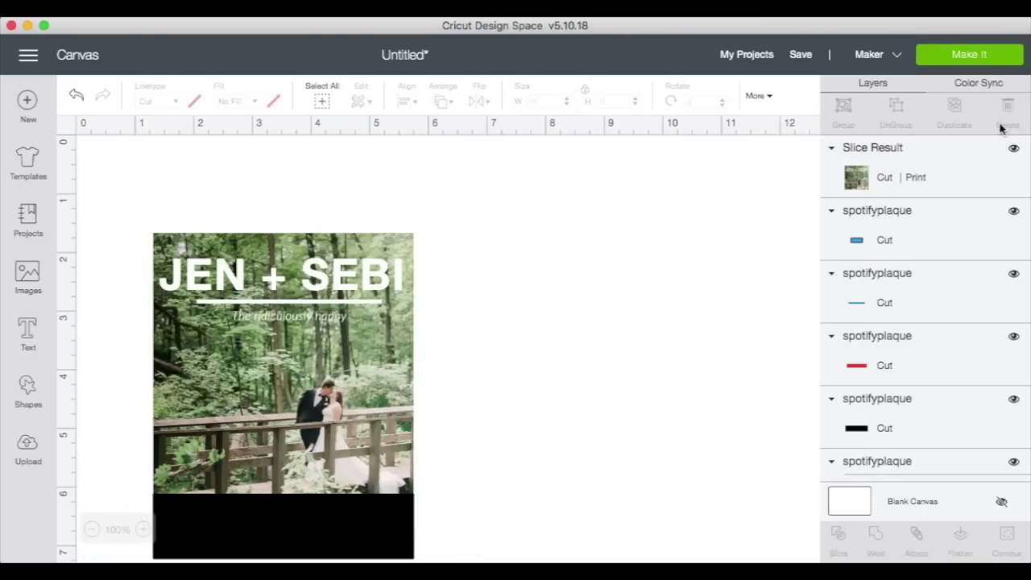
scroll(662, 301, down, 3)
scroll(662, 303, up, 1)
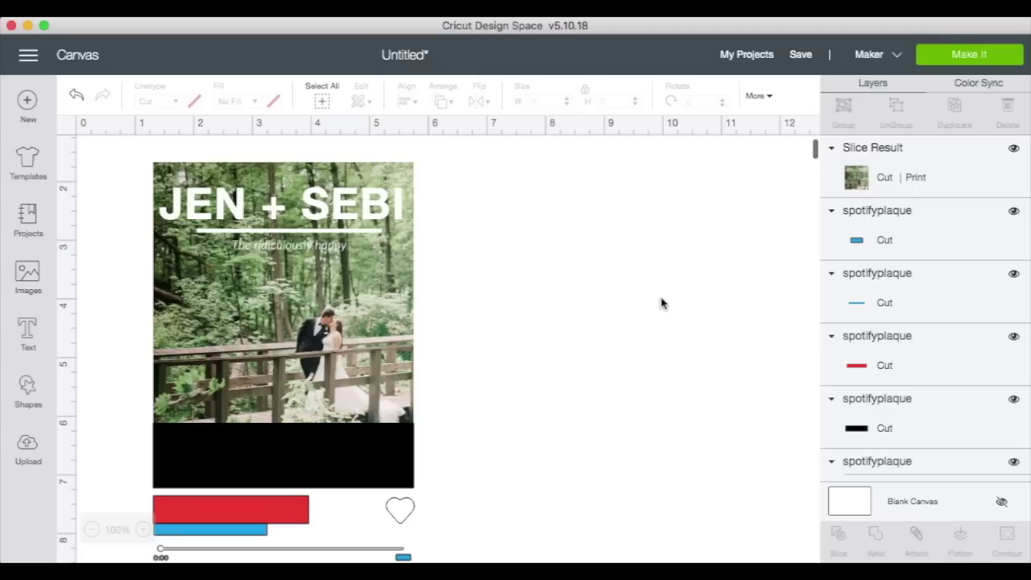
scroll(662, 302, down, 1)
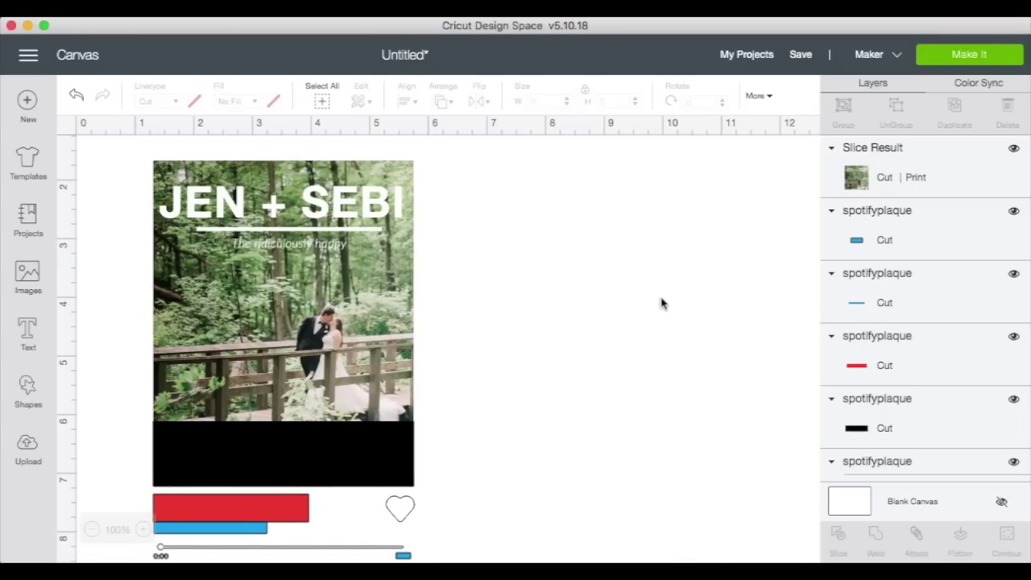
scroll(550, 301, up, 1)
scroll(549, 302, down, 1)
- Undo the slice until the whole album_cover photo returns with the square as an outline
key(super+z)
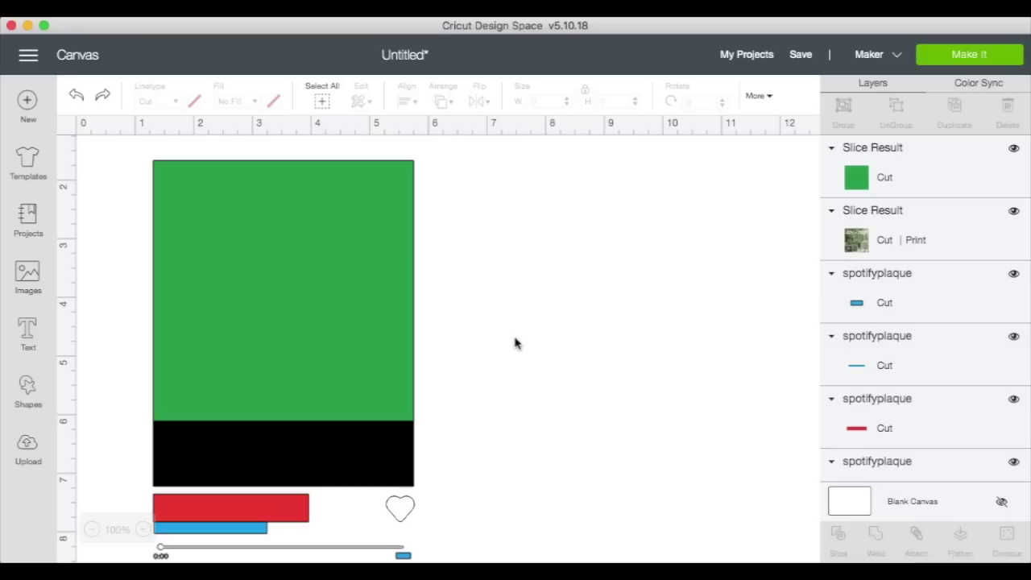
click(870, 239)
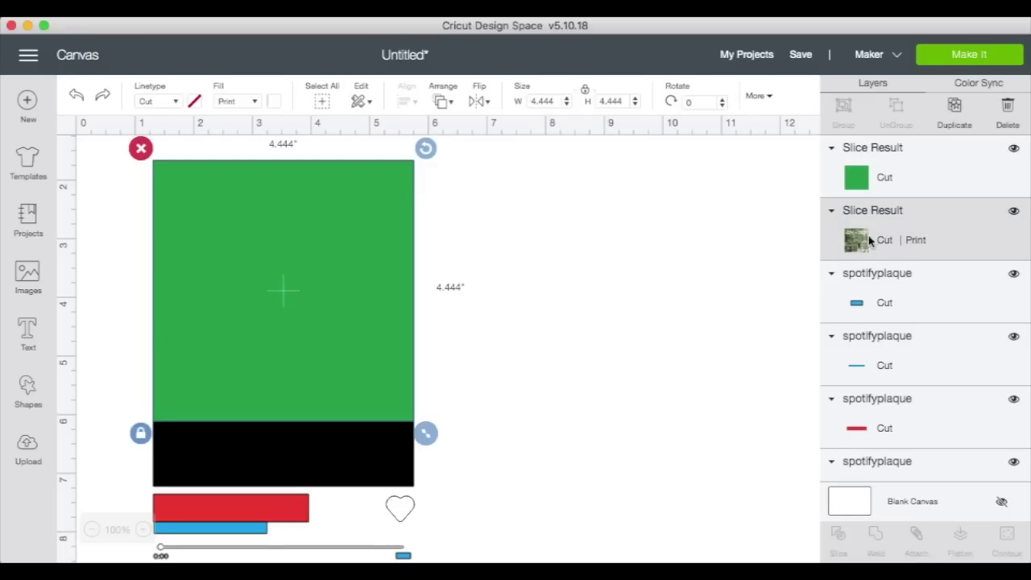
click(887, 182)
key(super+z)
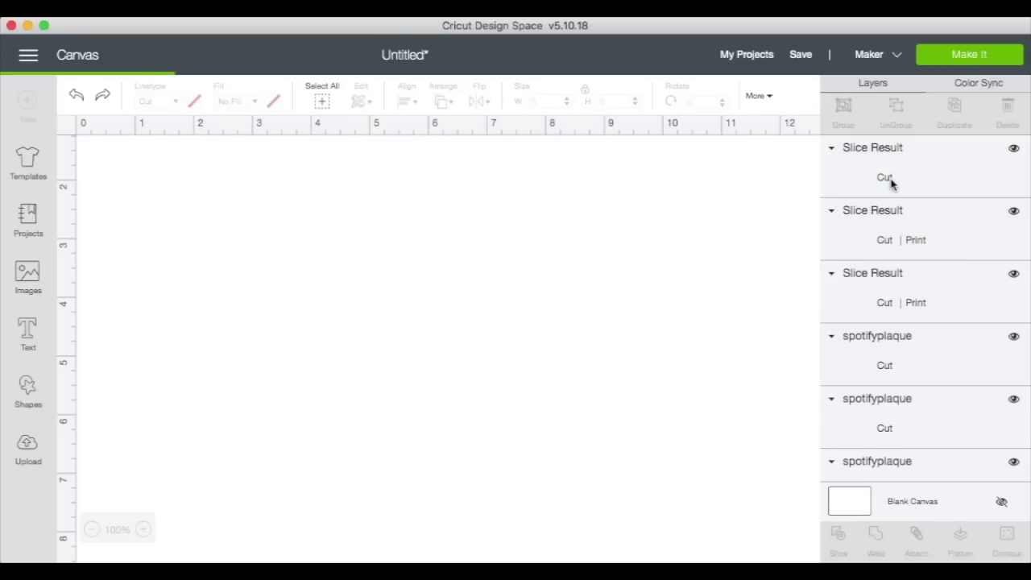
scroll(589, 362, down, 2)
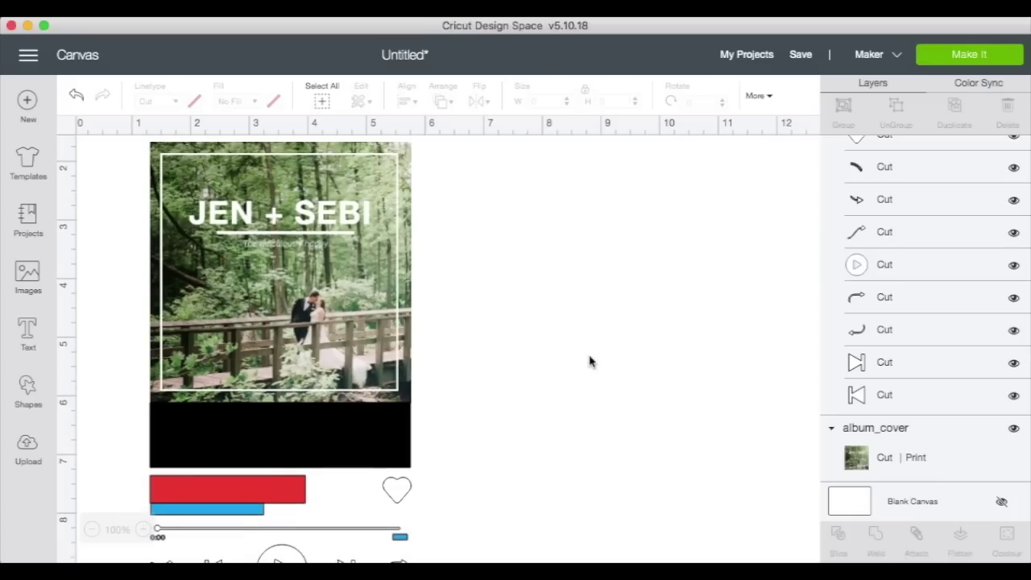
- Insert the uploaded Spotify code image onto the canvas at 5.556 × 1.389 in
click(36, 455)
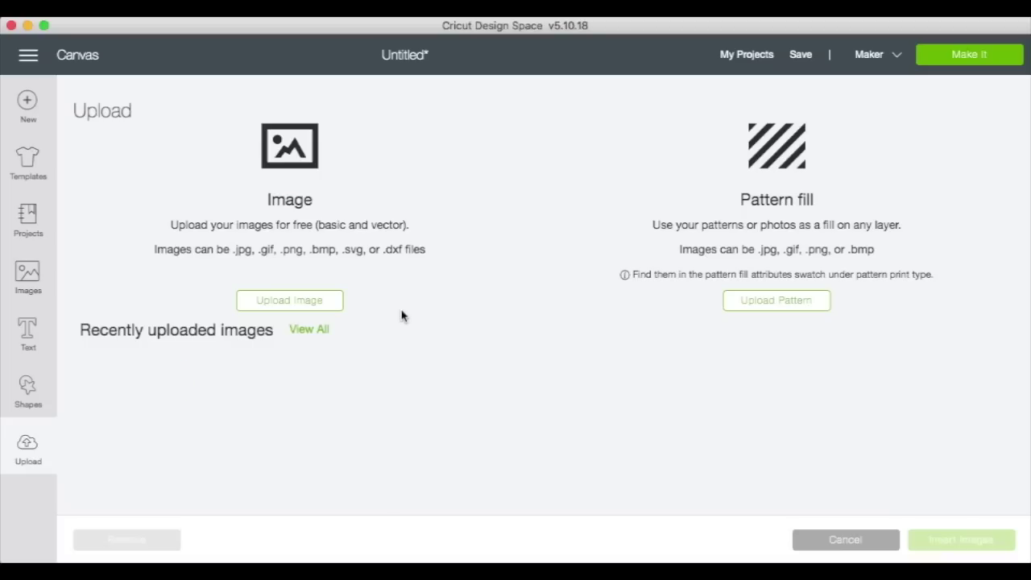
scroll(435, 306, down, 3)
click(336, 368)
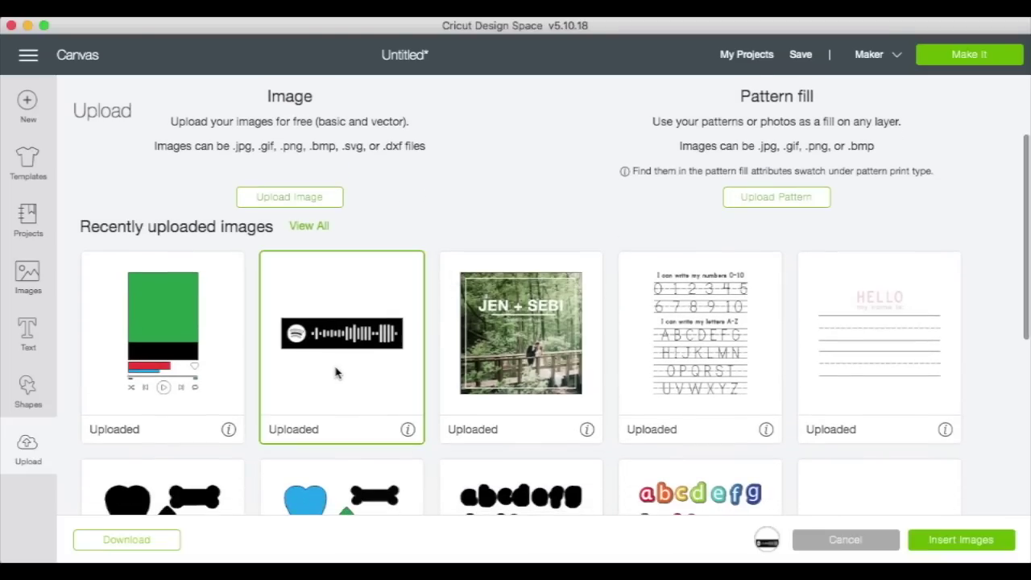
scroll(496, 167, up, 1)
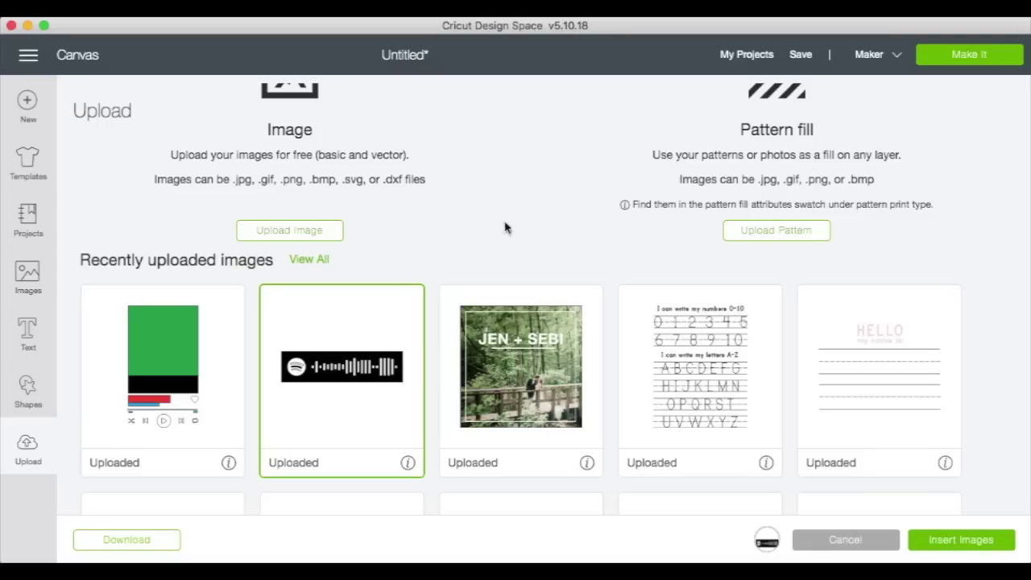
click(289, 231)
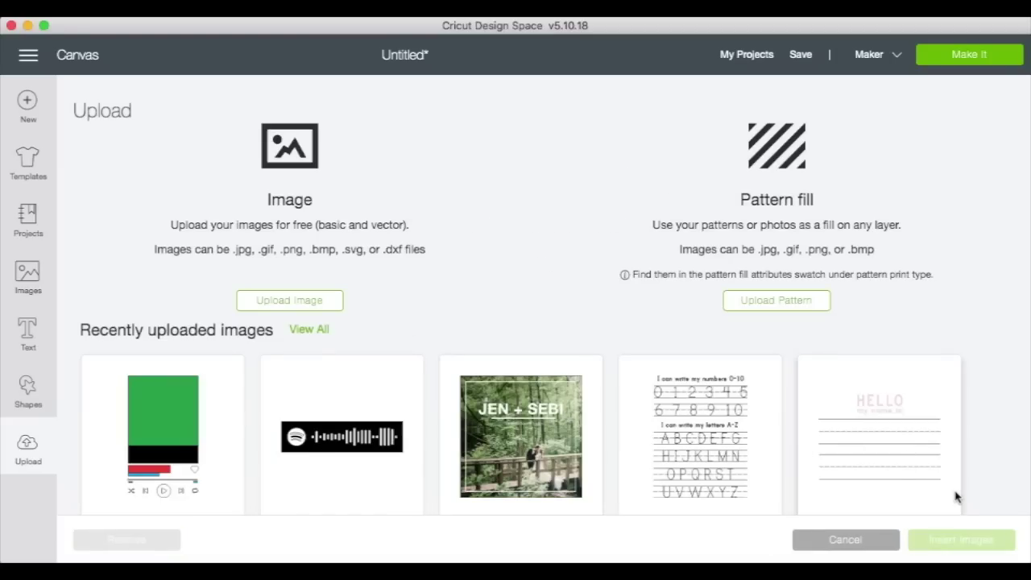
click(372, 429)
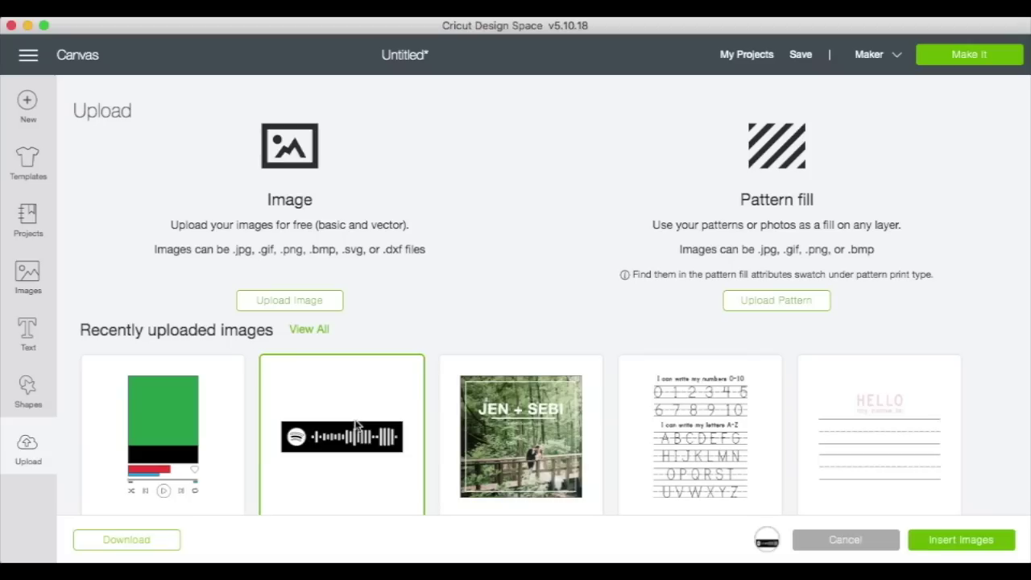
click(967, 539)
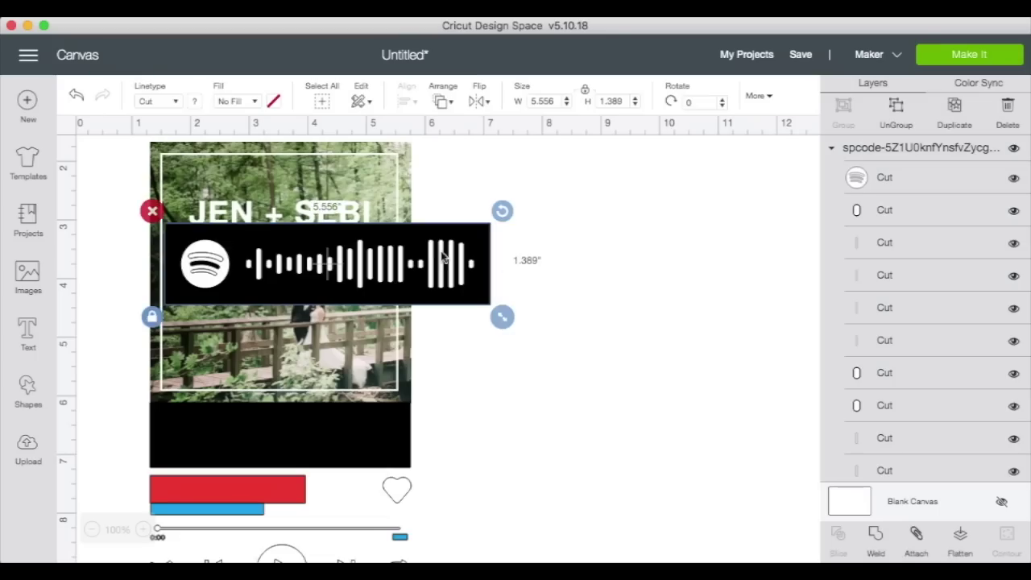
- Move the Spotify code below the wedding photo and shrink it to the plaque width
drag(407, 236, 397, 422)
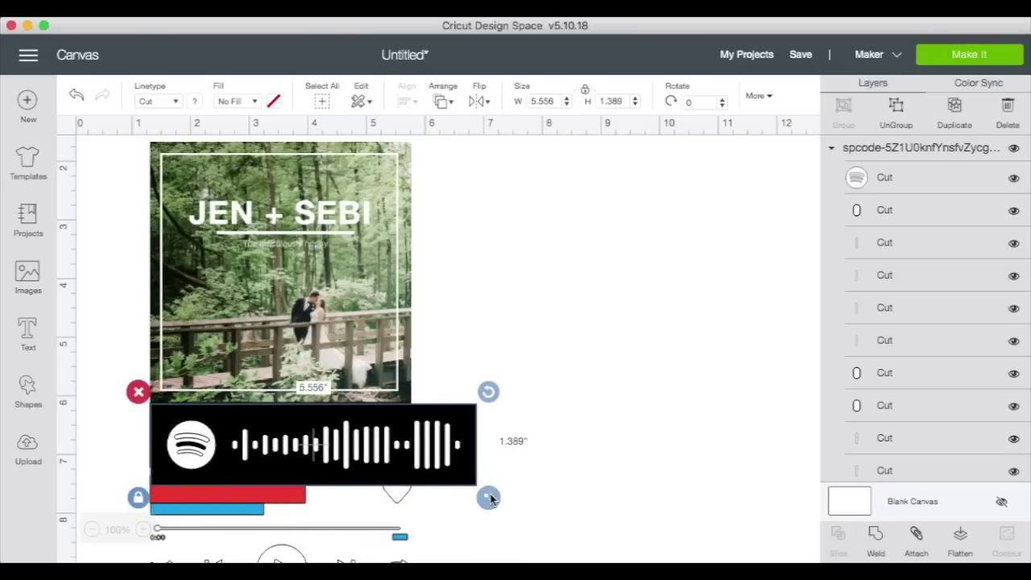
drag(489, 498, 427, 462)
click(622, 412)
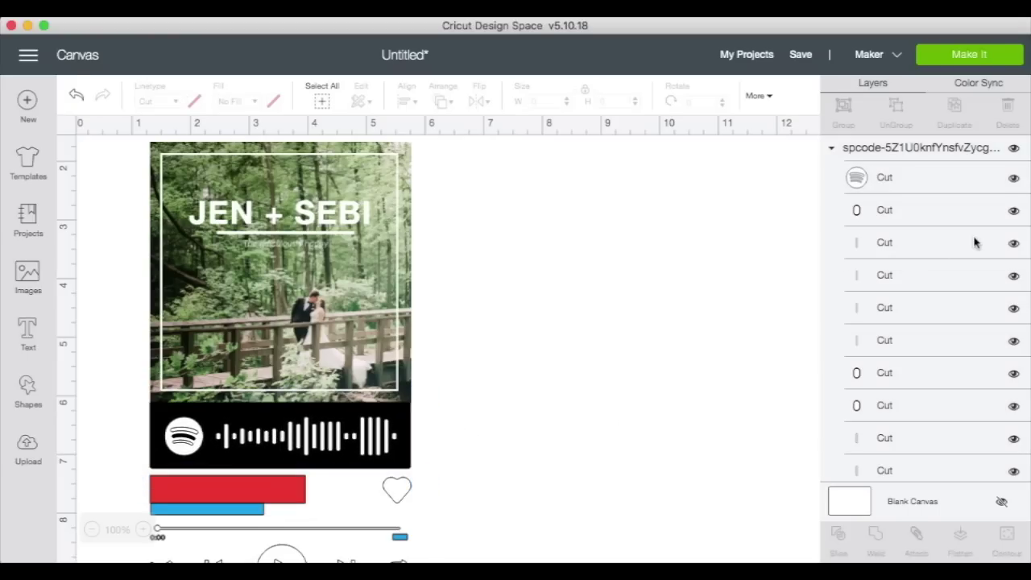
- Delete the black background behind the code and the black bar beneath the photo
scroll(975, 242, down, 5)
scroll(975, 241, down, 6)
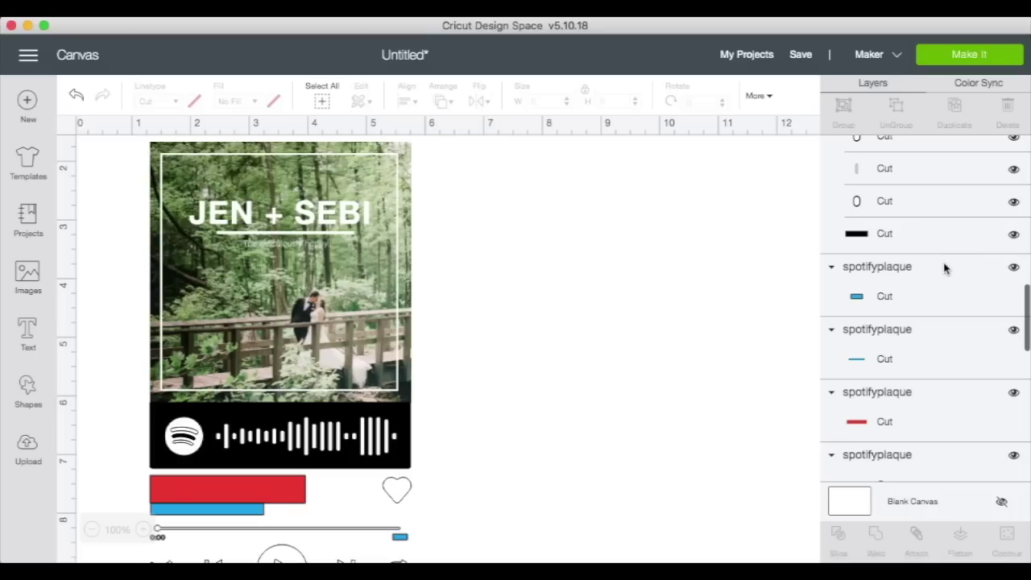
click(872, 239)
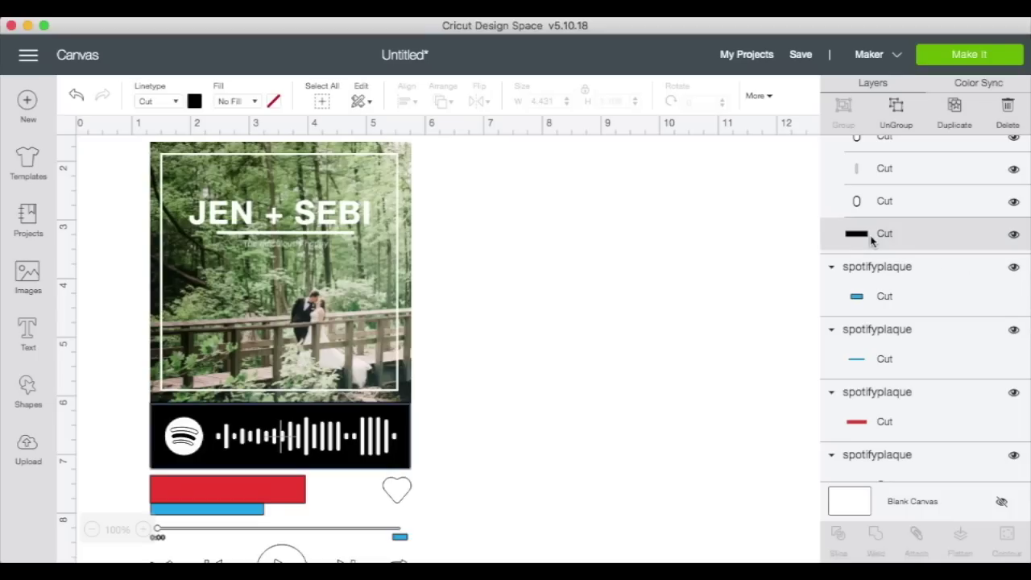
click(1009, 108)
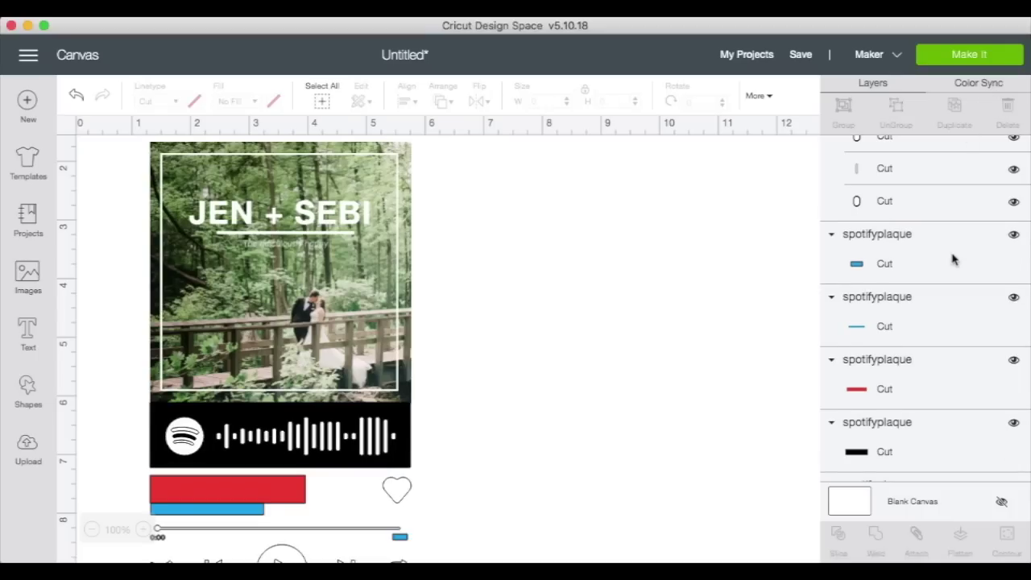
scroll(912, 380, down, 2)
click(913, 381)
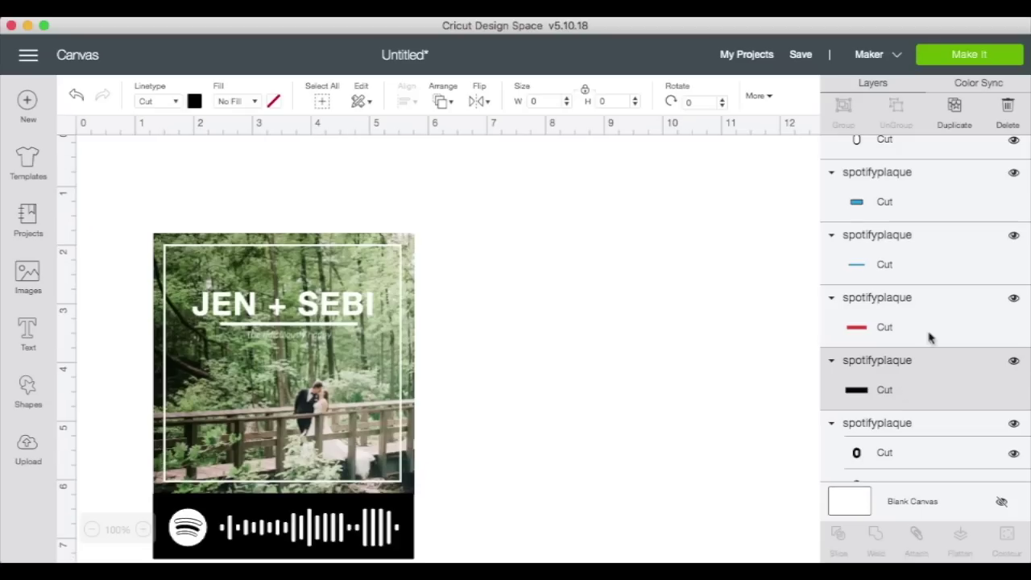
click(1008, 108)
- Collapse the Spotify code, spotifyplaque and album_cover layer groups in the Layers panel
scroll(658, 290, down, 3)
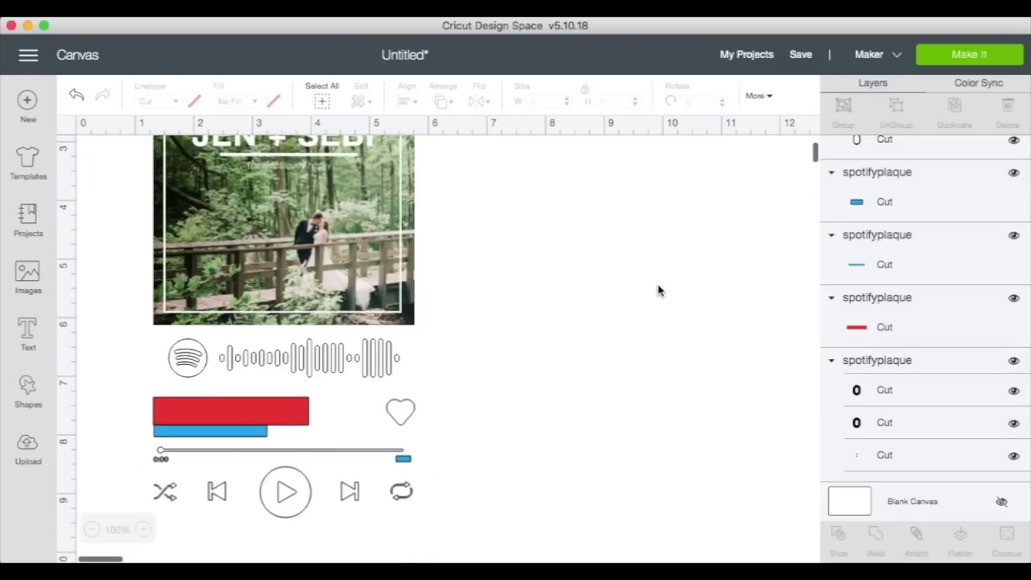
scroll(658, 290, up, 2)
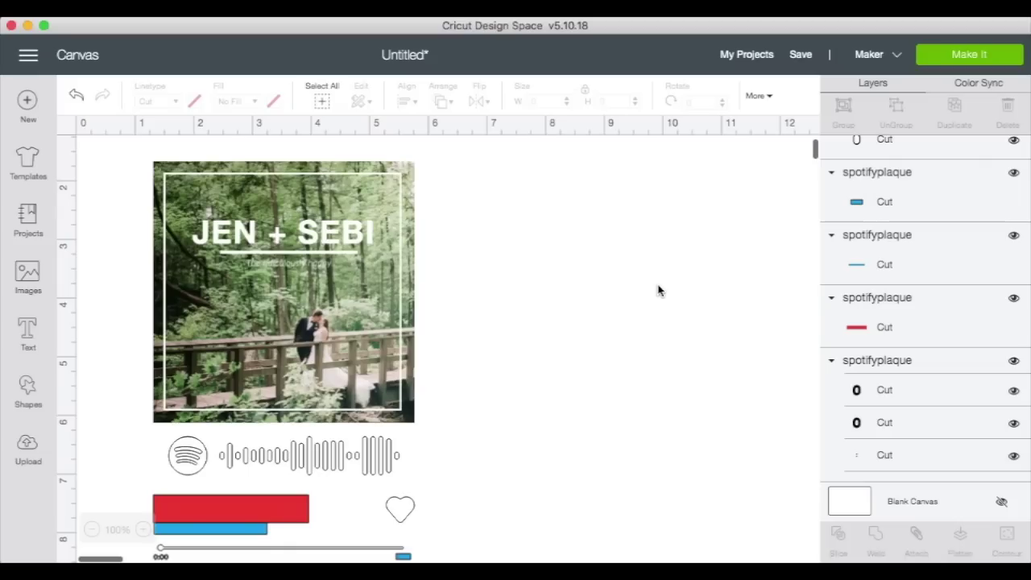
scroll(658, 290, down, 4)
scroll(658, 288, up, 1)
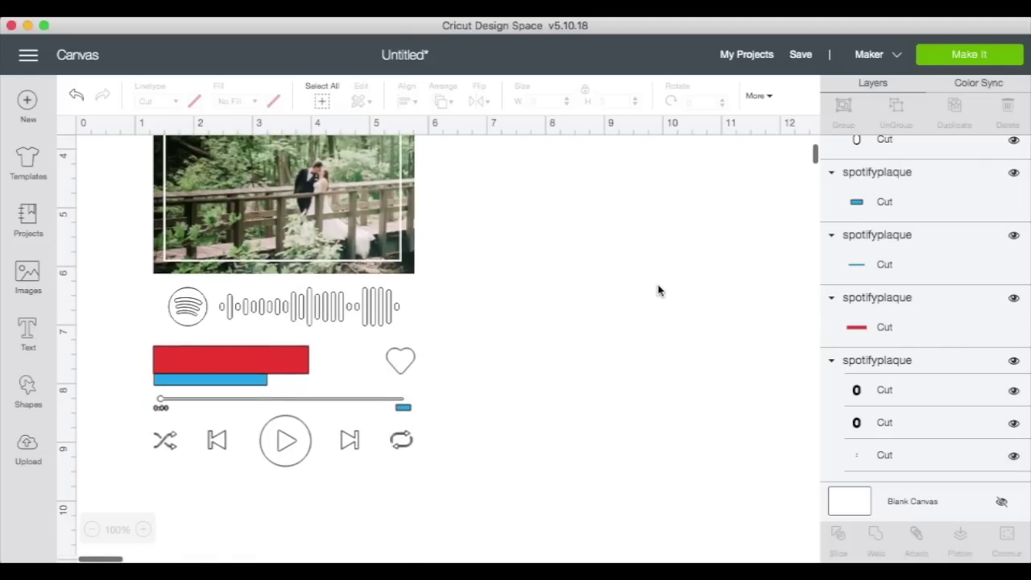
scroll(923, 258, down, 5)
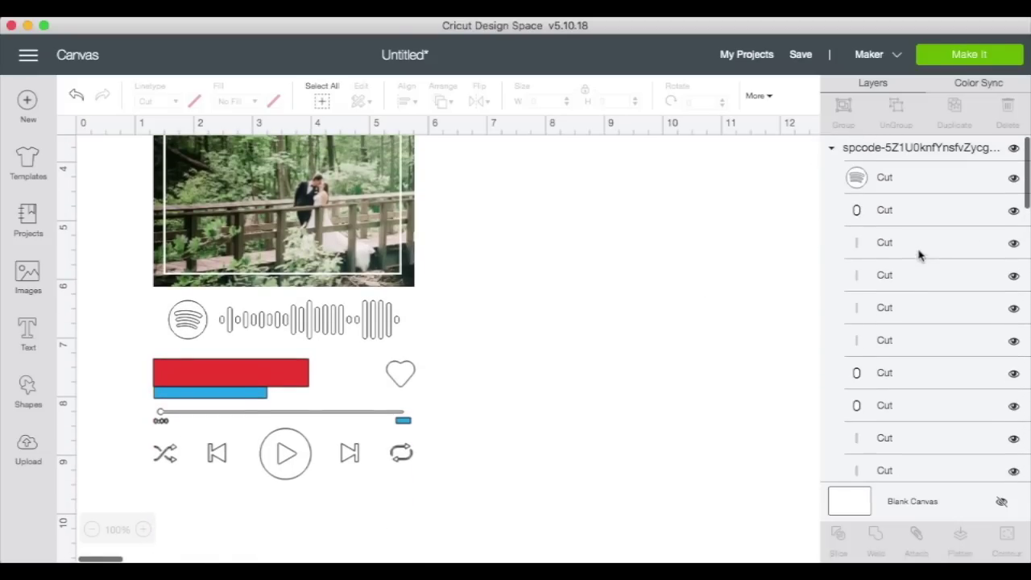
click(832, 153)
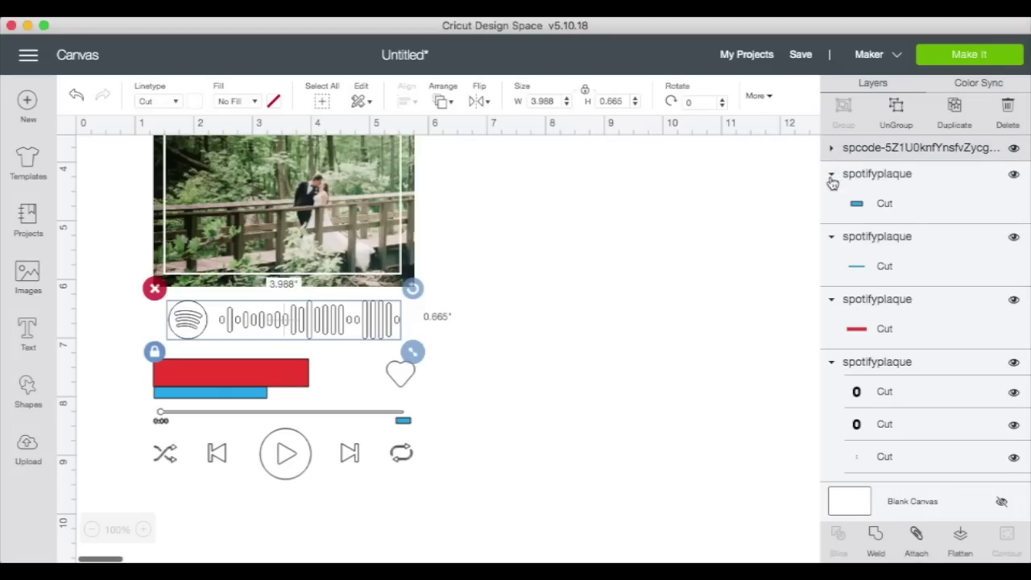
click(832, 362)
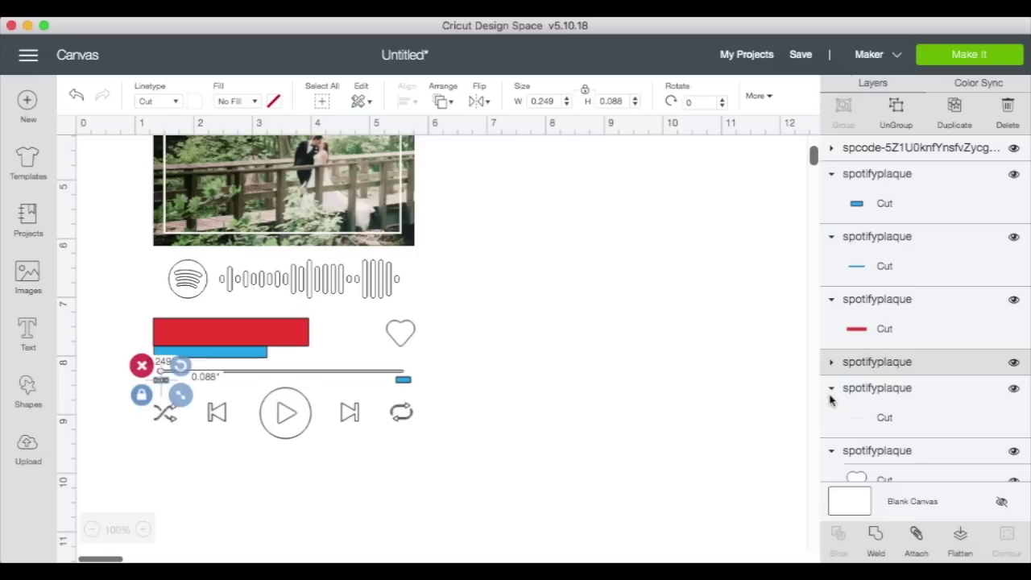
click(832, 388)
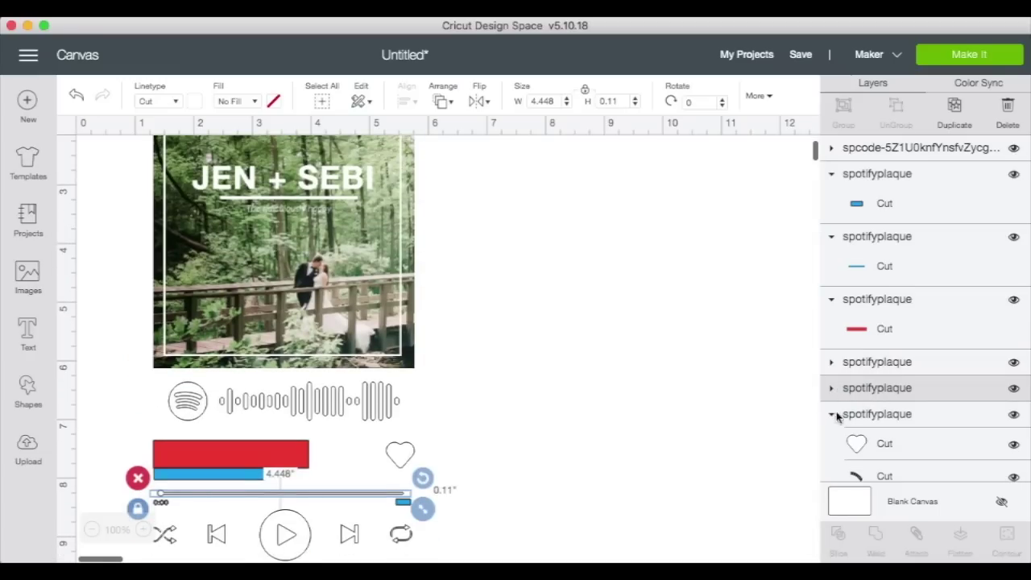
click(832, 414)
click(831, 440)
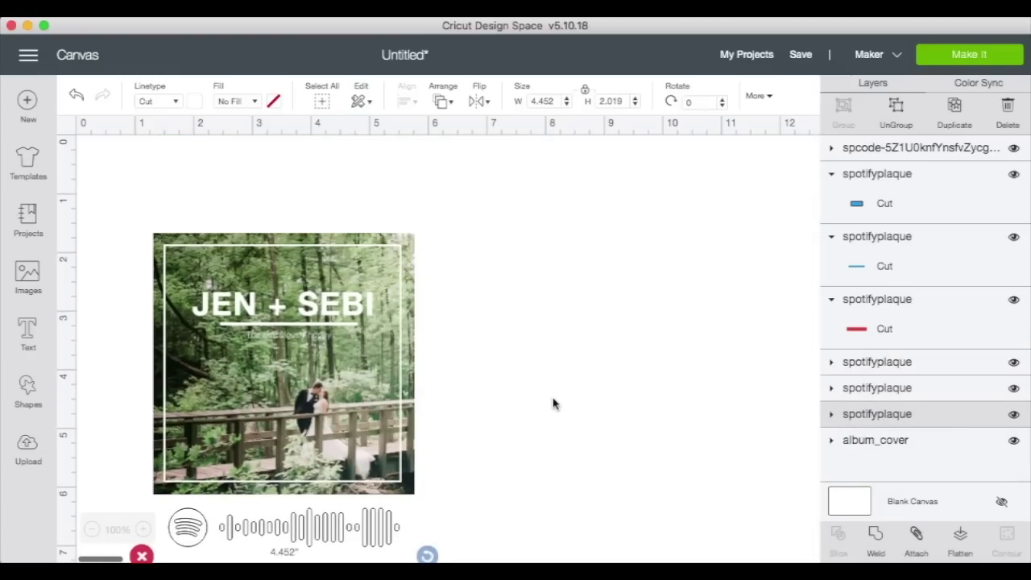
click(555, 347)
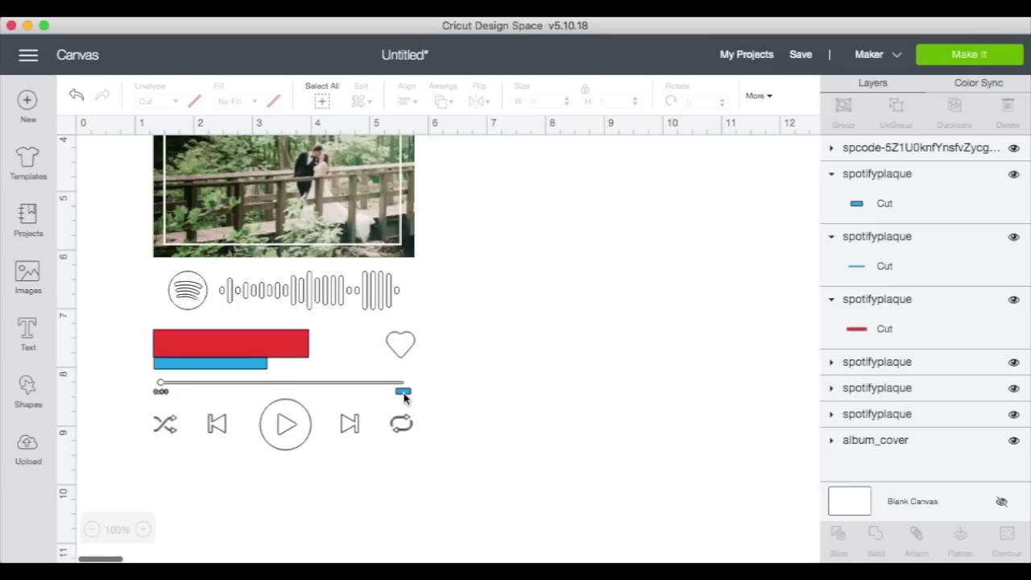
- Select the small blue end-time marker and inspect a spotifyplaque group's layers
click(869, 206)
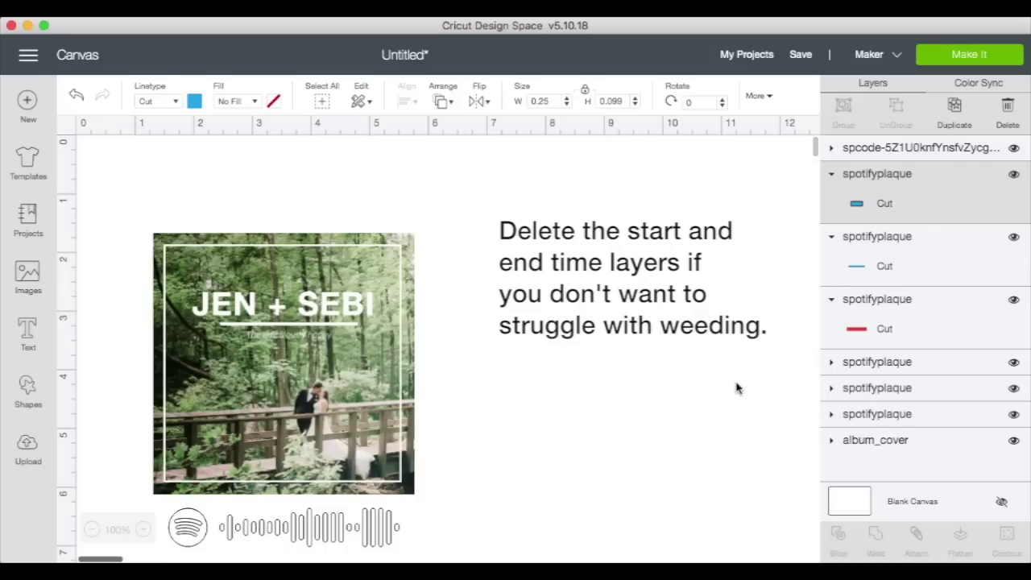
scroll(735, 388, down, 1)
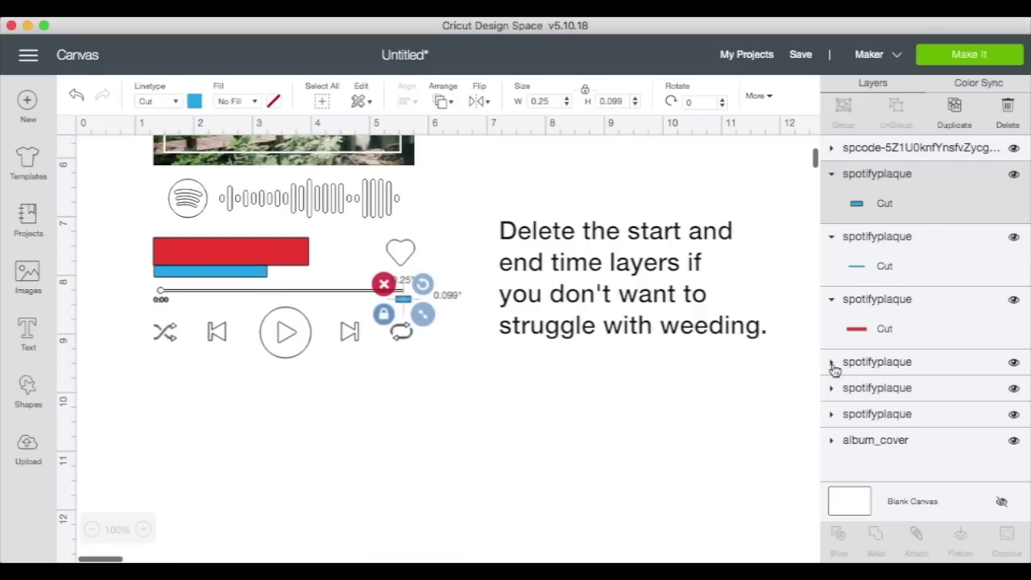
click(833, 363)
click(833, 365)
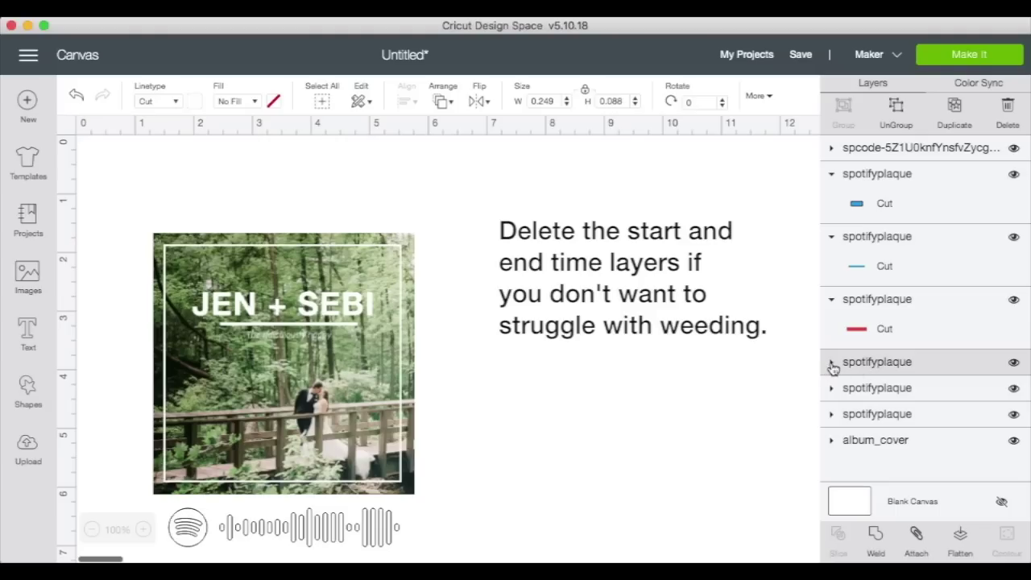
click(832, 364)
click(832, 363)
scroll(612, 400, down, 5)
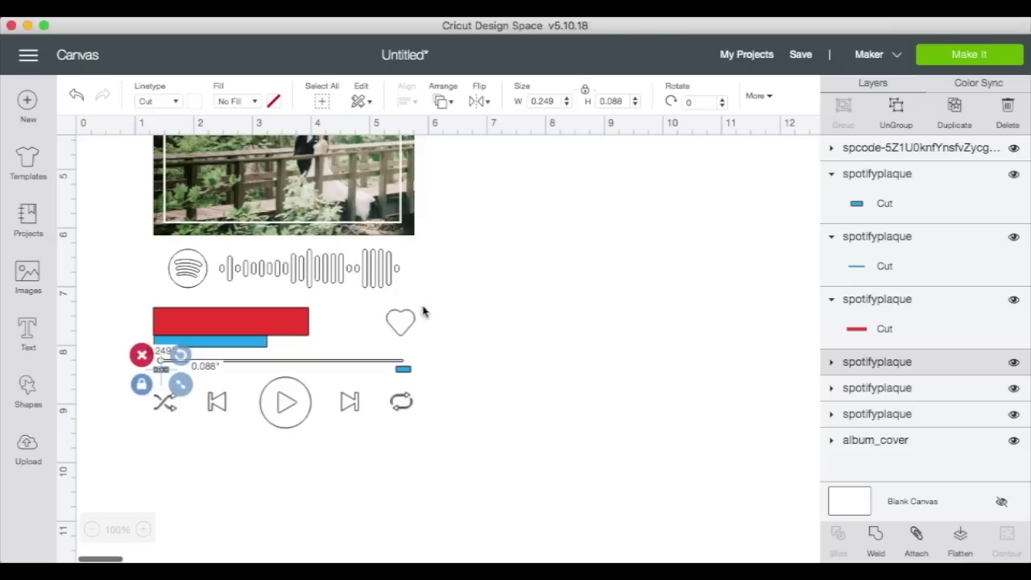
- Add a 'Big Jet Plane' text layer and set it in the MADE TOMMY font
click(20, 330)
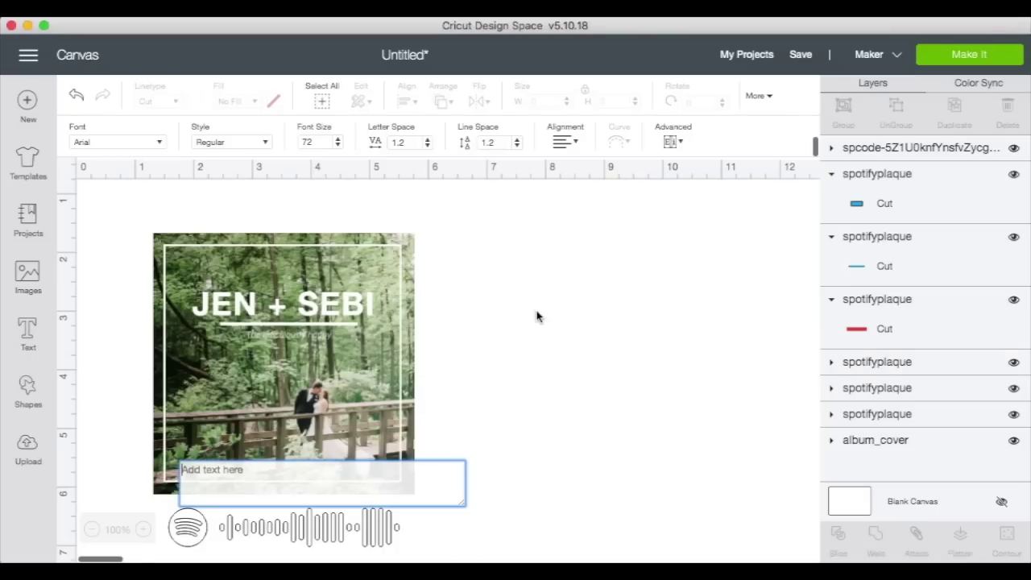
scroll(538, 317, down, 2)
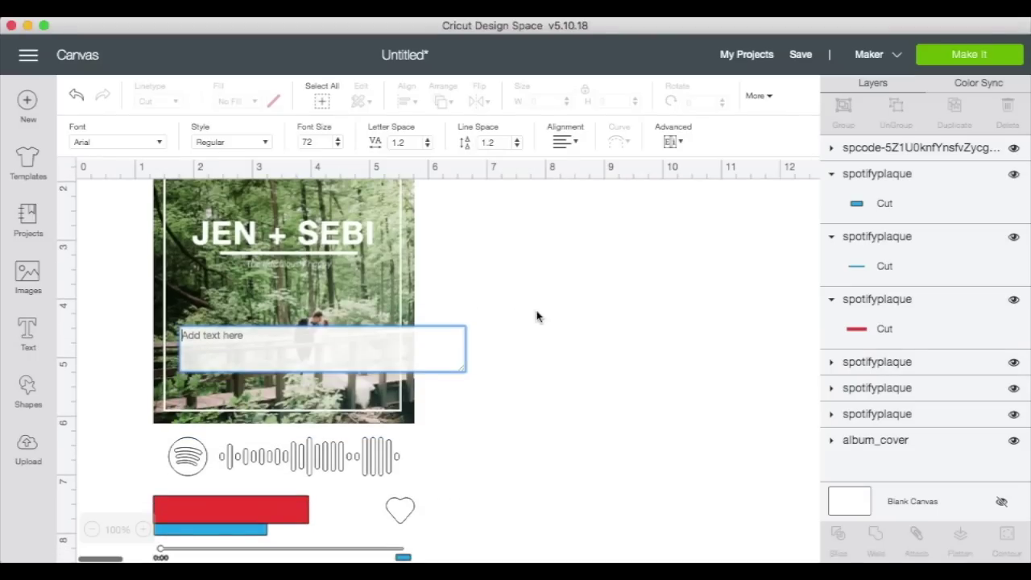
text(Big )
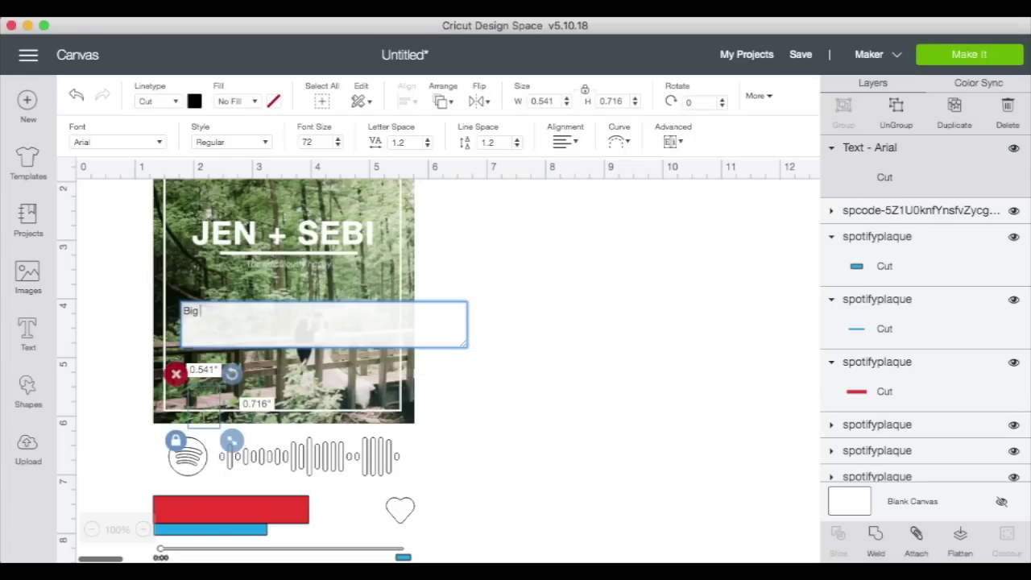
text(Jet Plane)
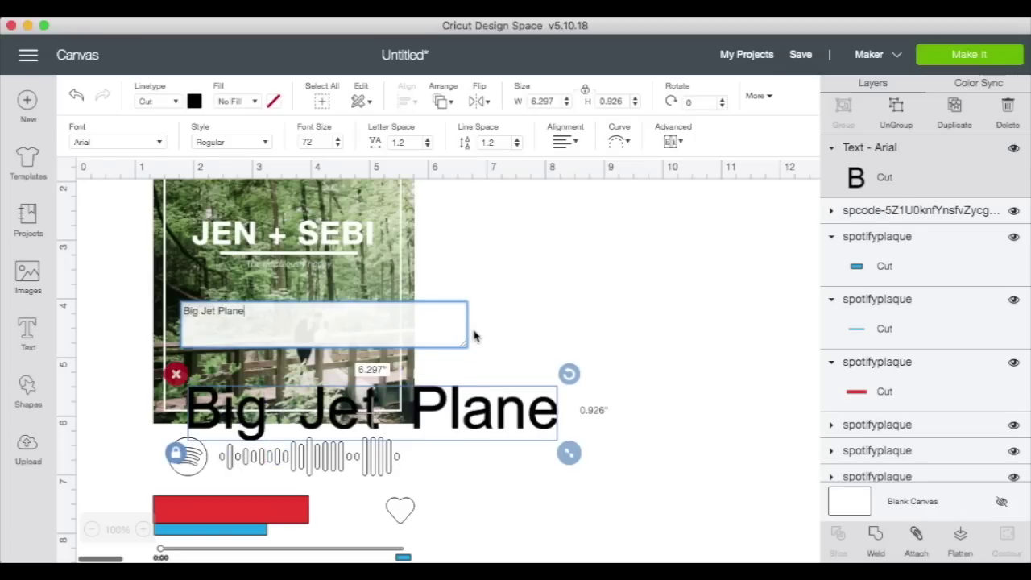
click(161, 143)
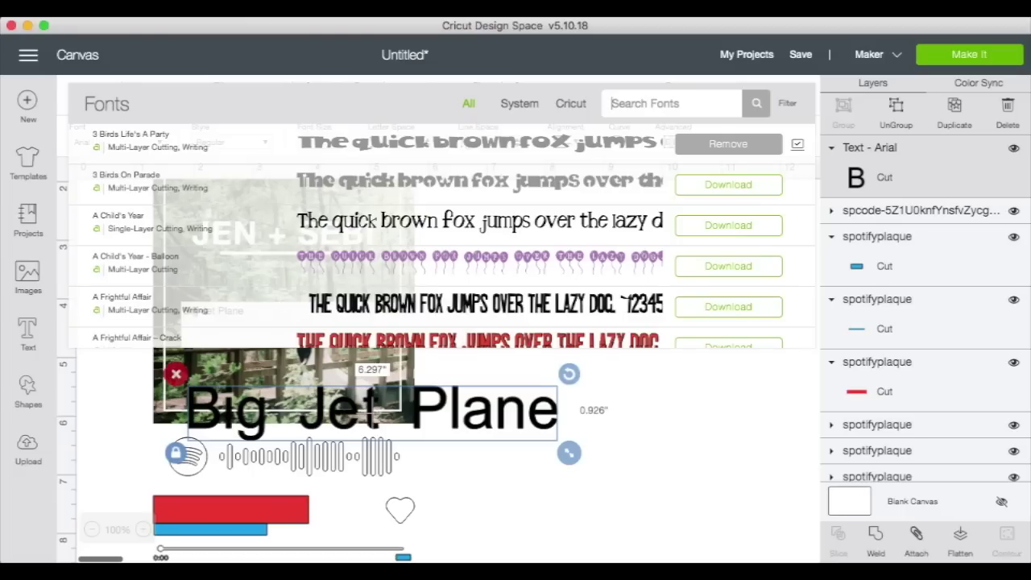
key(super+v)
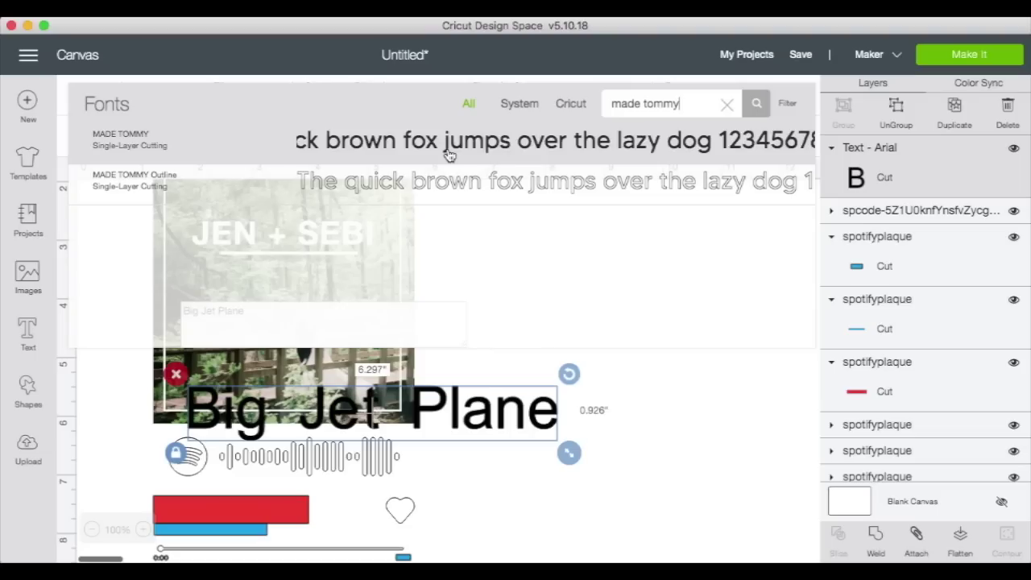
click(449, 144)
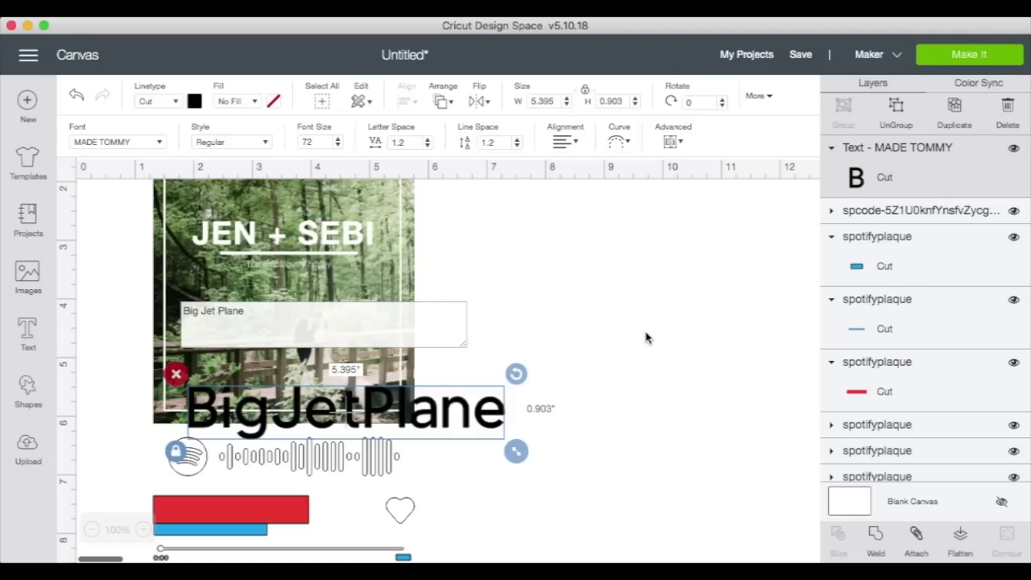
- Move the Big Jet Plane title beside the photo and set its style to Bold
drag(483, 418, 649, 447)
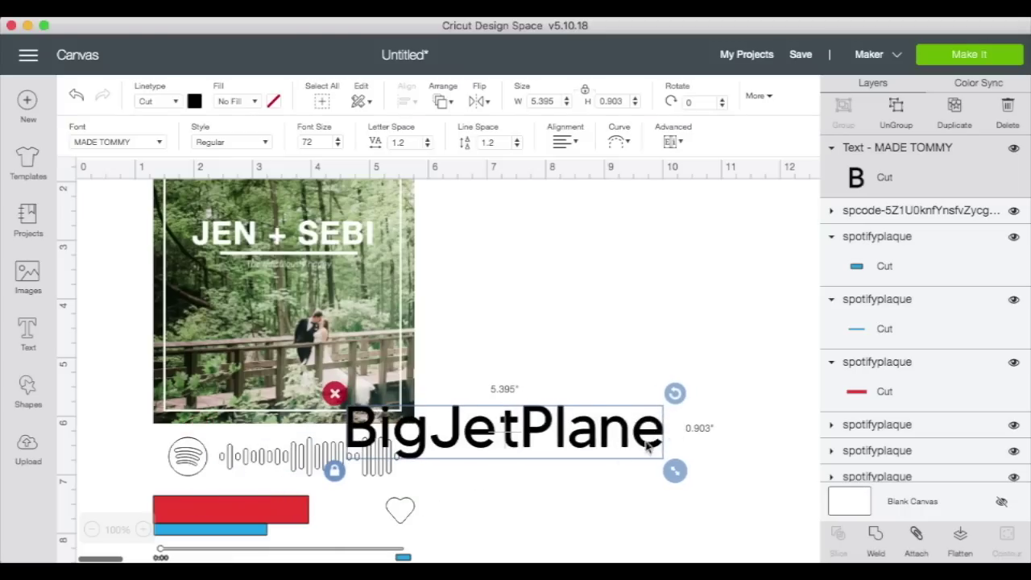
scroll(557, 499, down, 4)
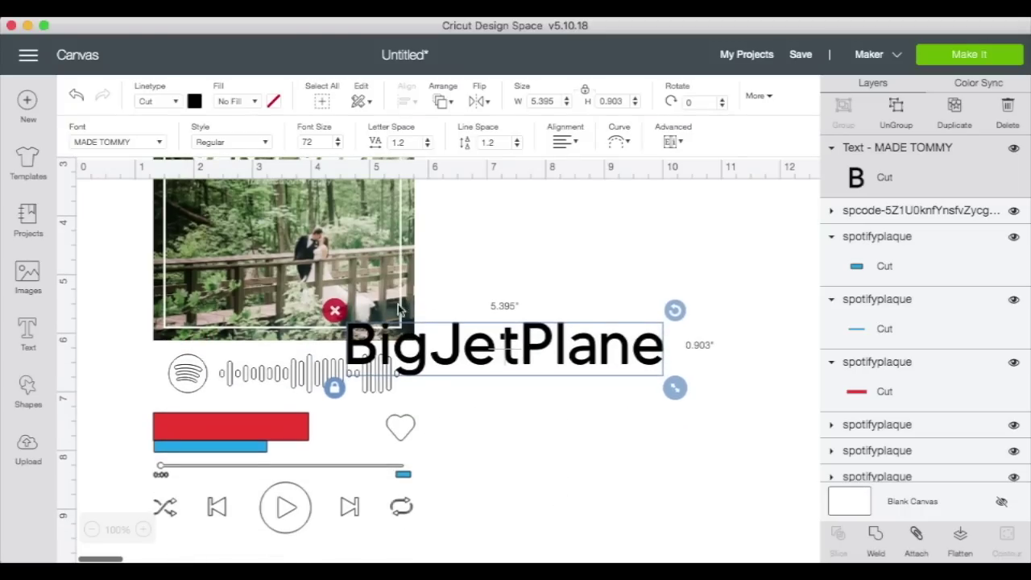
click(488, 372)
double_click(459, 347)
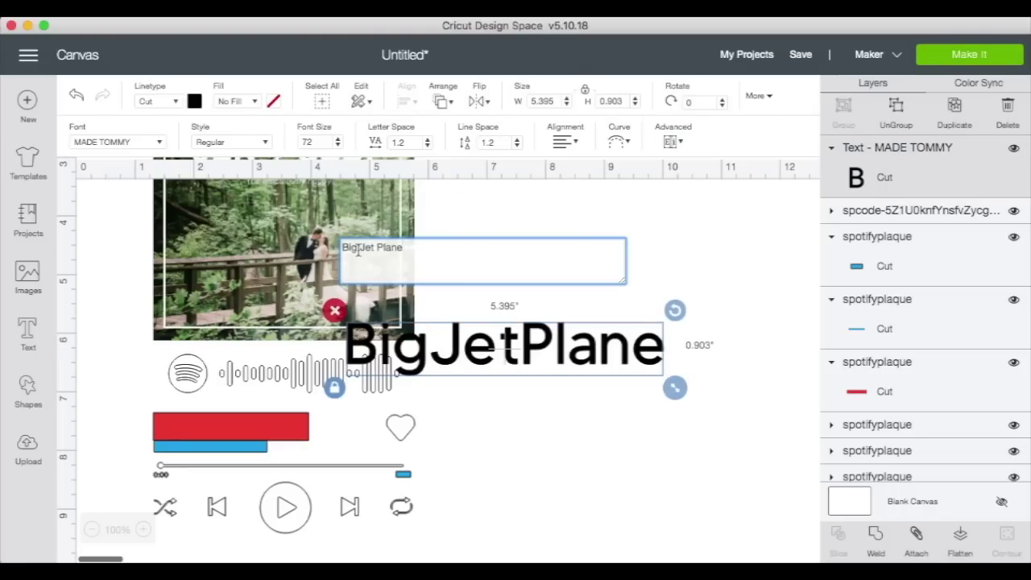
click(516, 355)
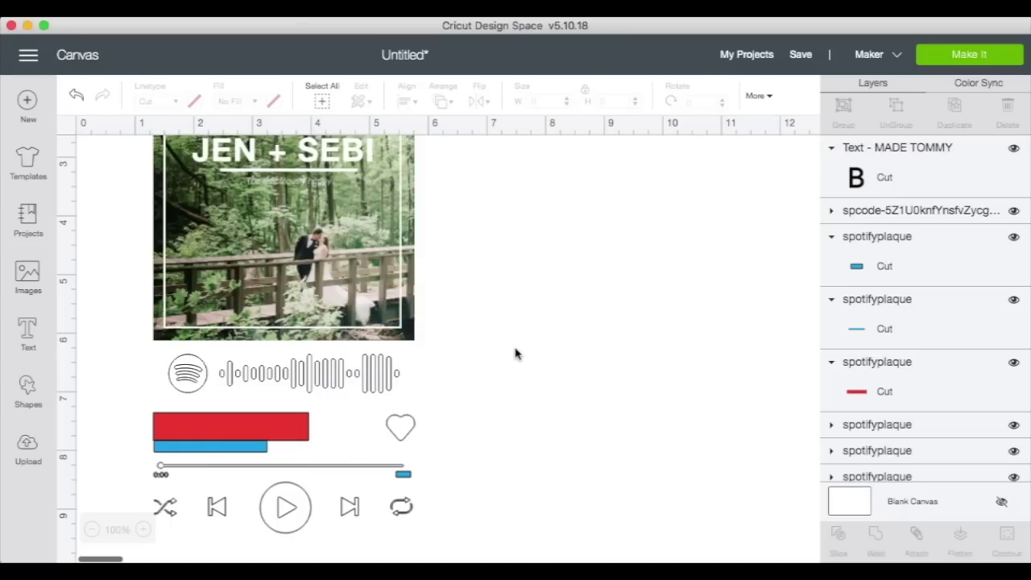
click(503, 349)
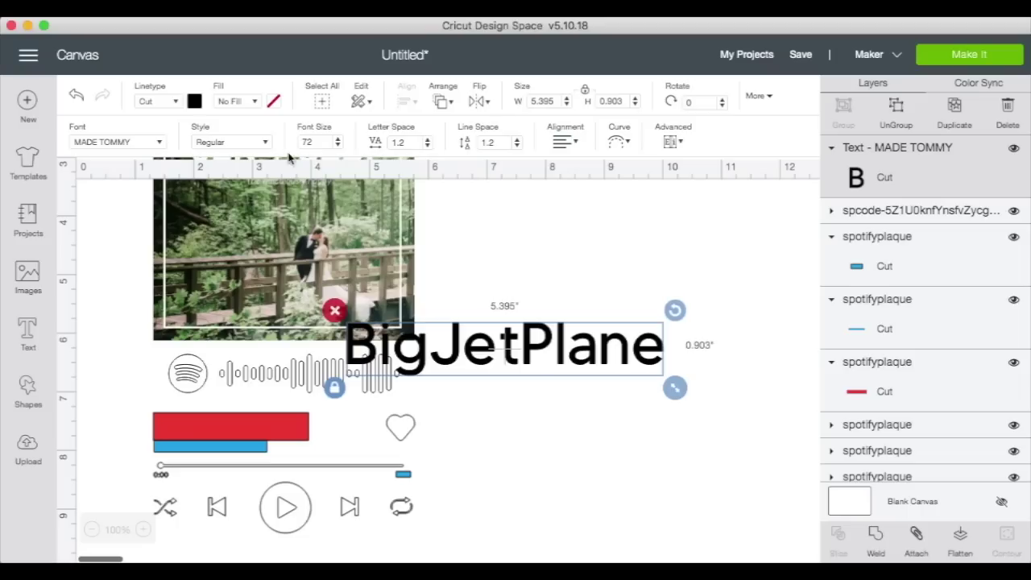
click(266, 143)
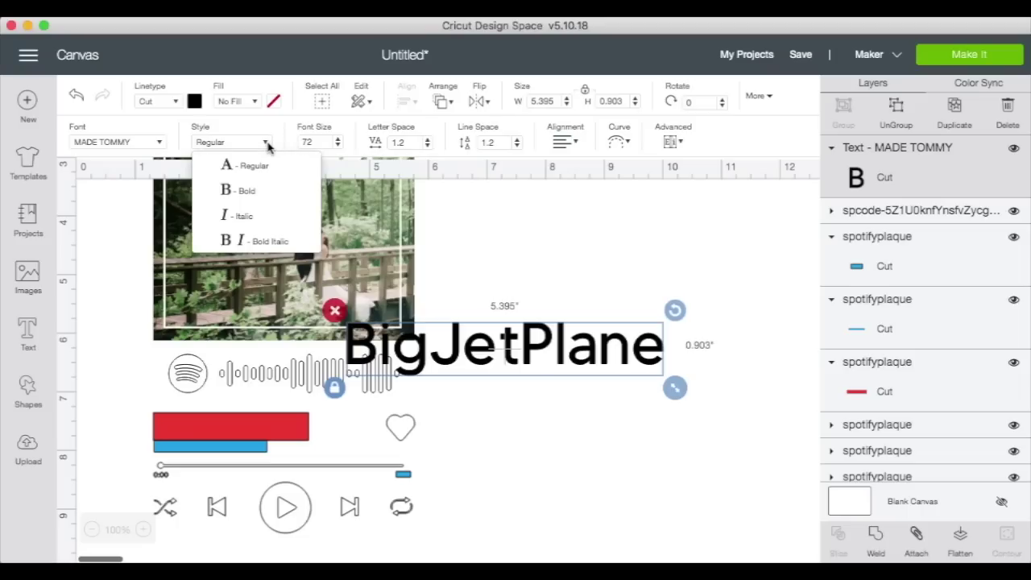
click(262, 195)
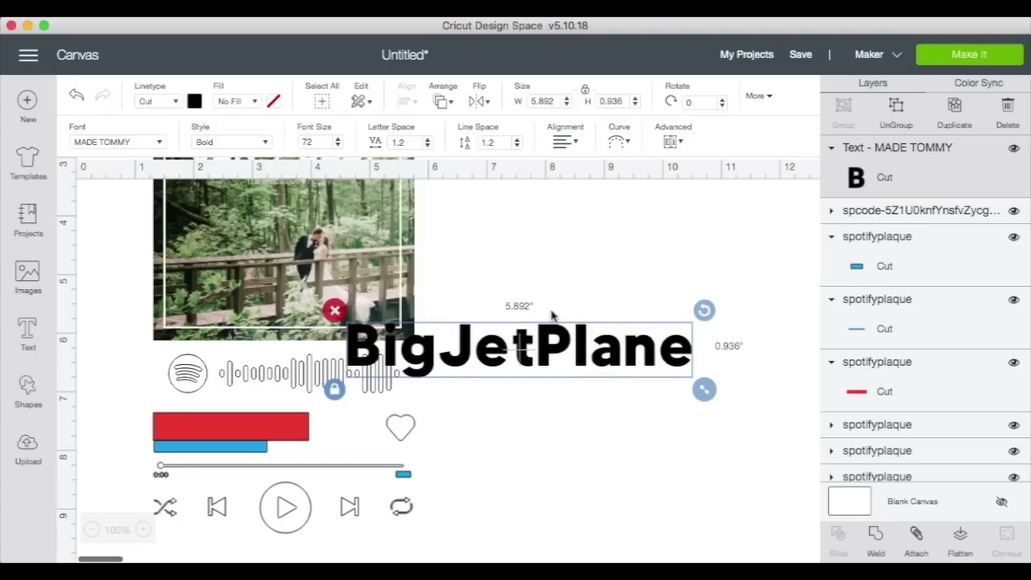
- Move the title down over the red bar and change its colour to white
drag(496, 342, 308, 431)
click(195, 100)
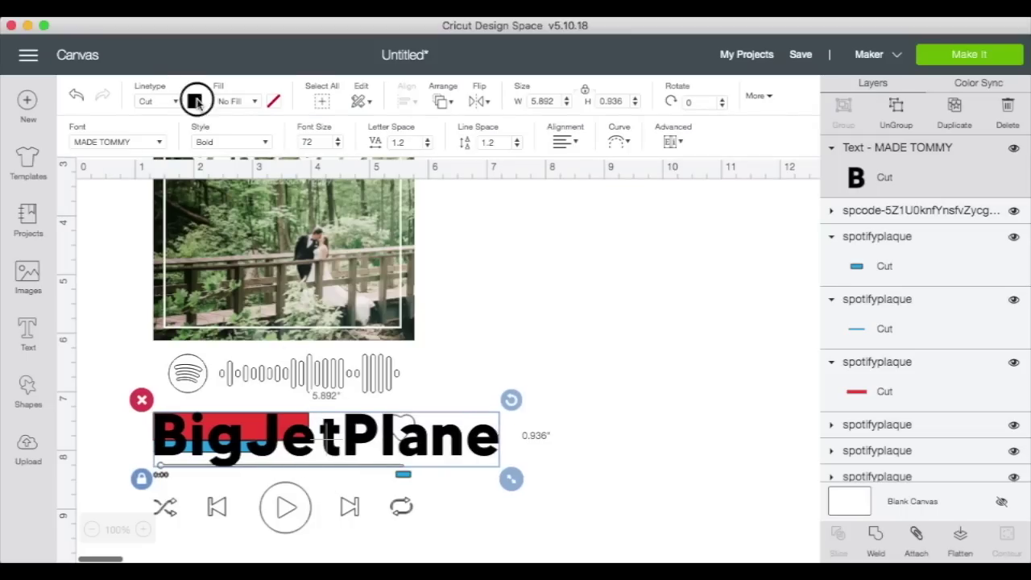
click(232, 159)
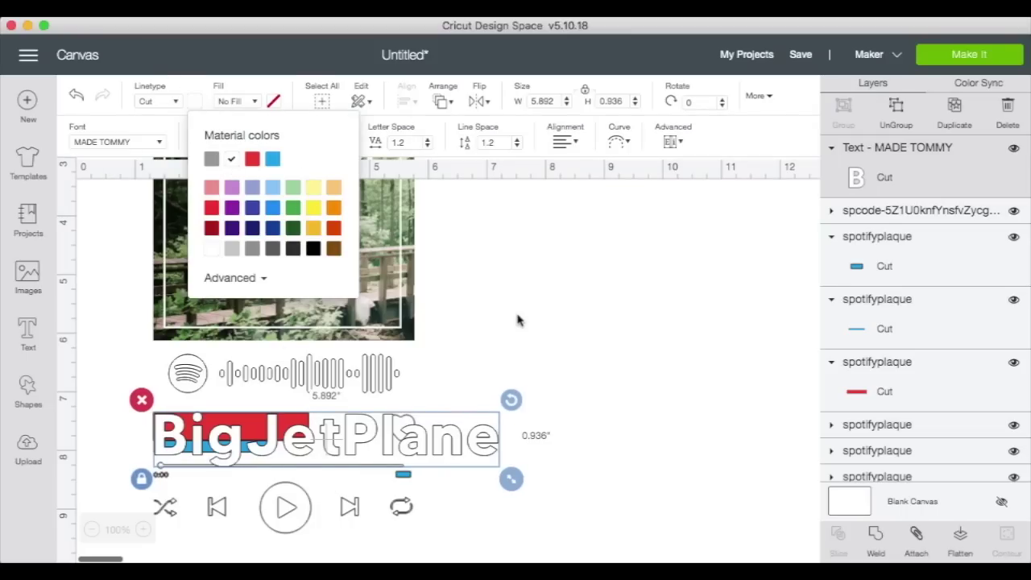
click(575, 379)
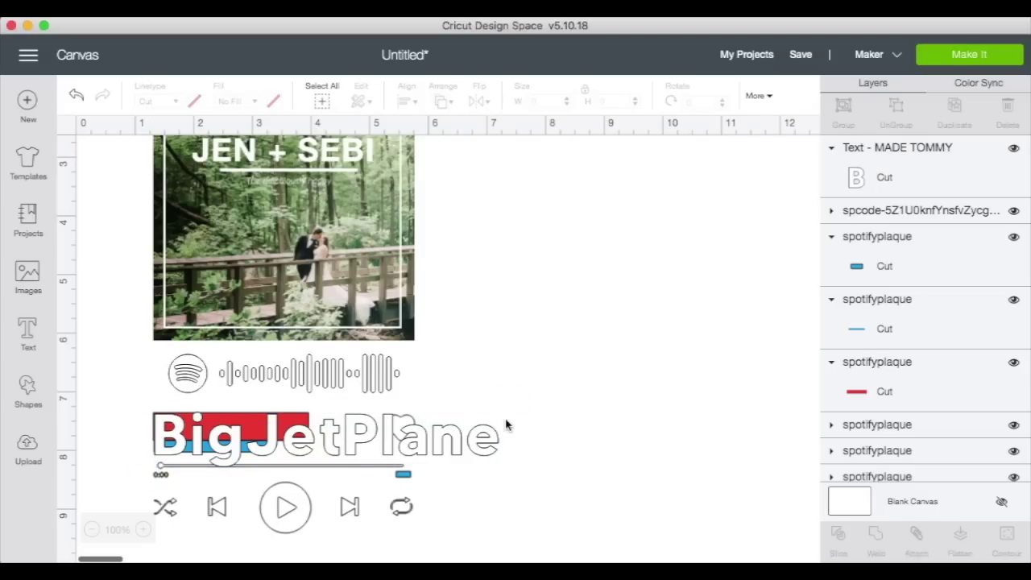
scroll(484, 431, down, 1)
click(292, 440)
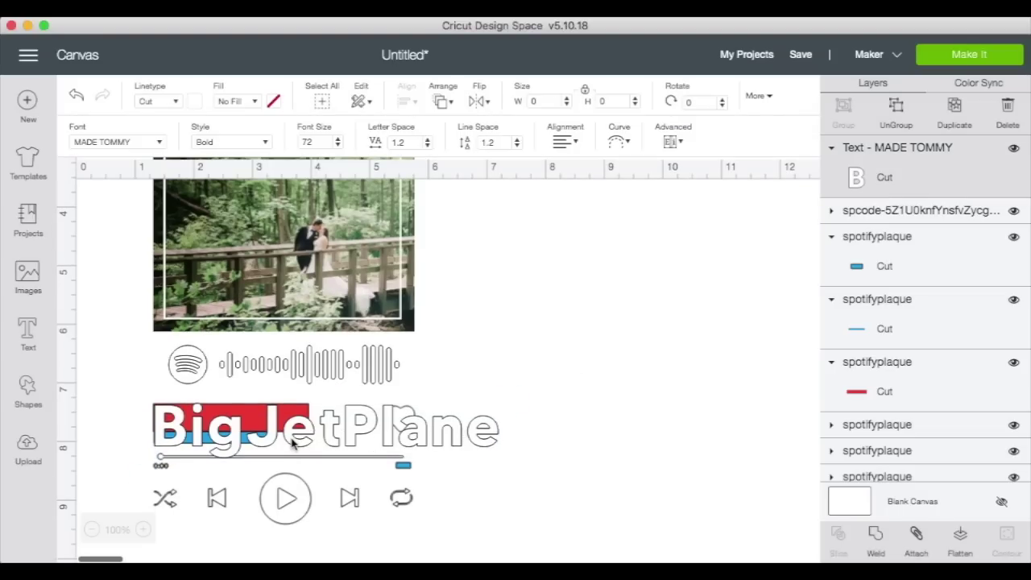
- Shrink the title to 2.601 × 0.413 in and position it inside the red bar
drag(510, 472, 318, 439)
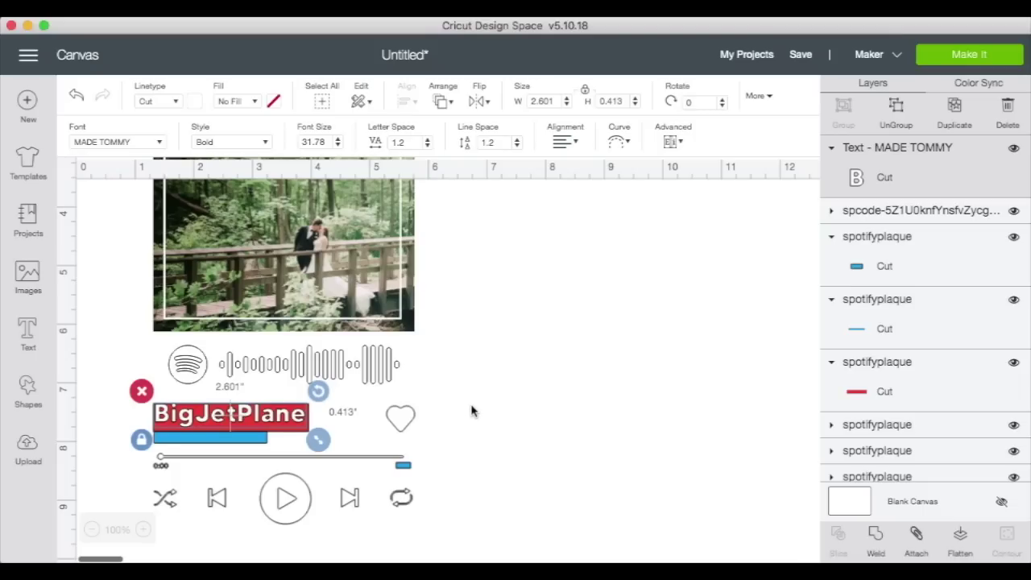
click(472, 397)
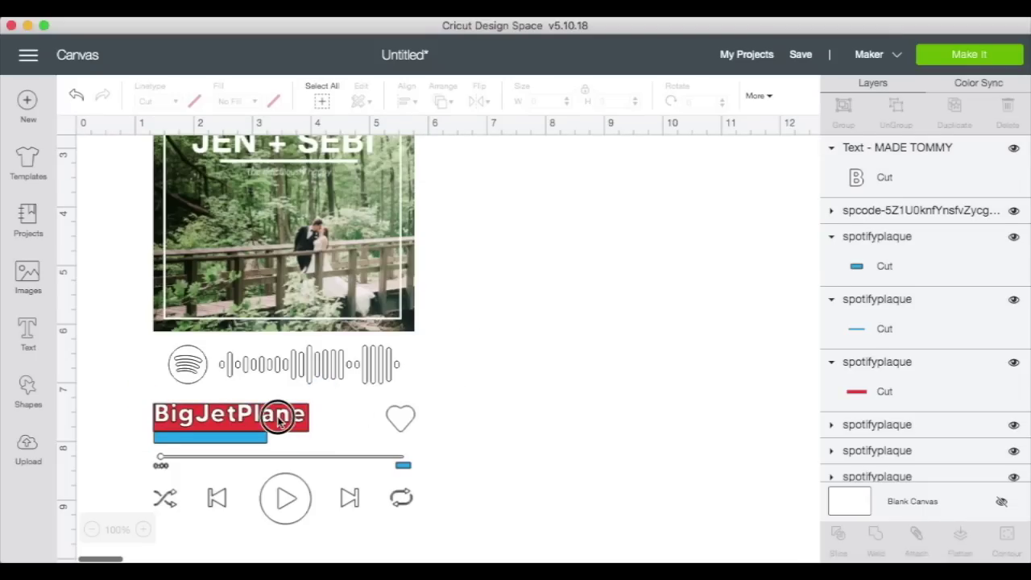
drag(276, 415, 278, 425)
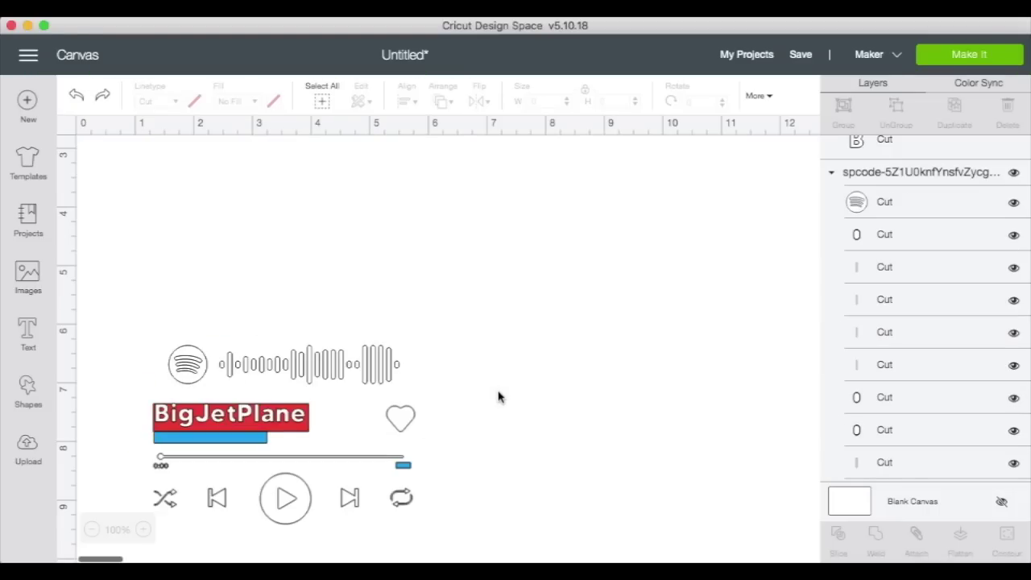
drag(273, 425, 269, 430)
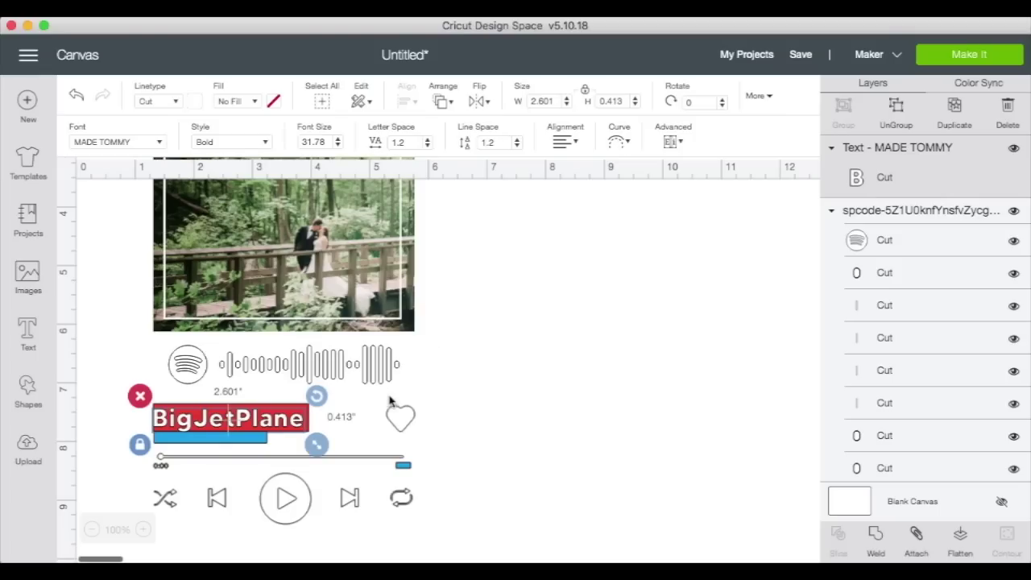
- Select the Big Jet Plane title and ungroup it into single-letter layers
click(496, 385)
click(283, 427)
click(900, 114)
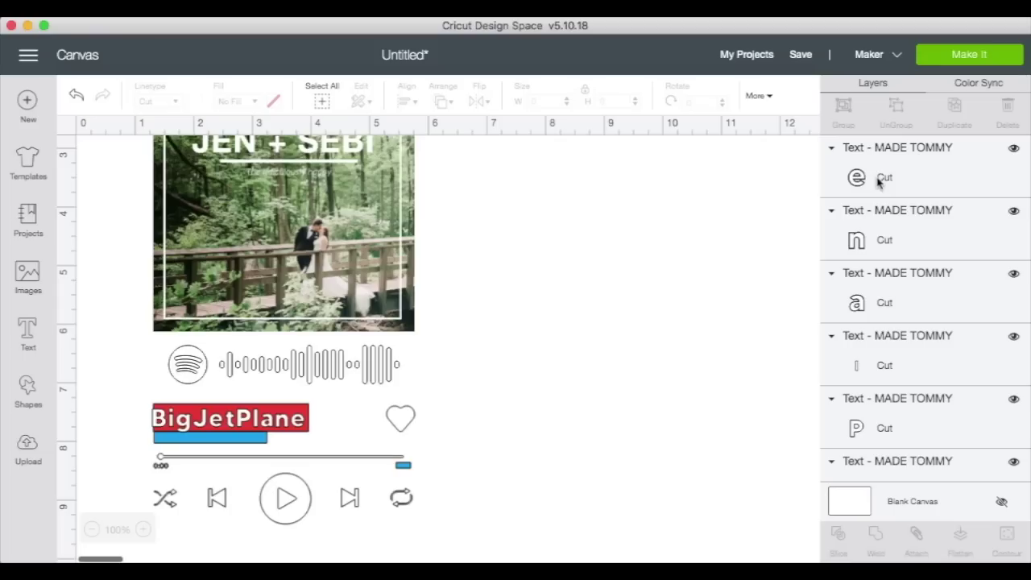
- Group five of the title's letter layers into one word group
click(879, 183)
shift+click(880, 234)
shift+click(873, 298)
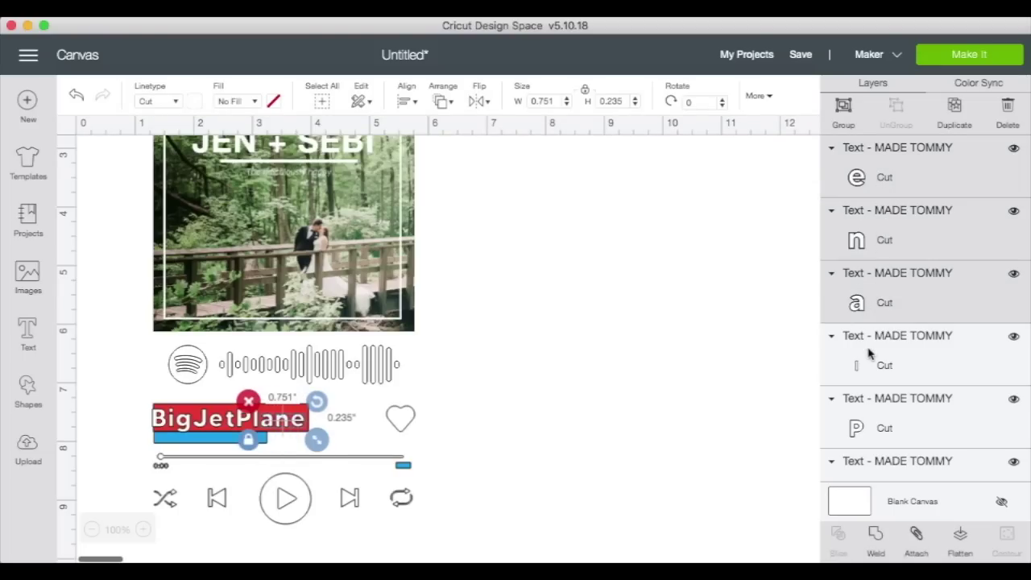
shift+click(868, 356)
shift+click(858, 433)
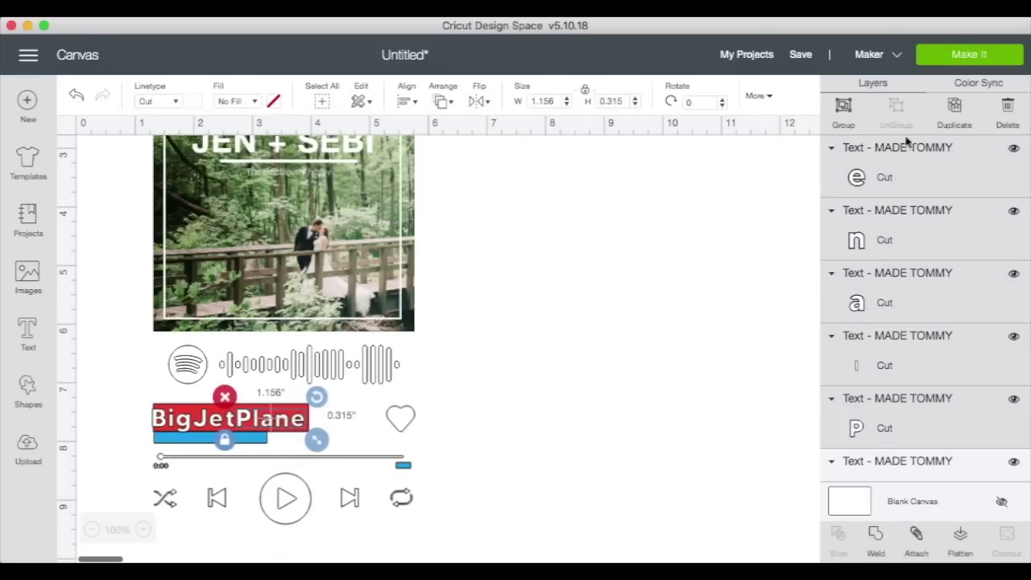
click(844, 109)
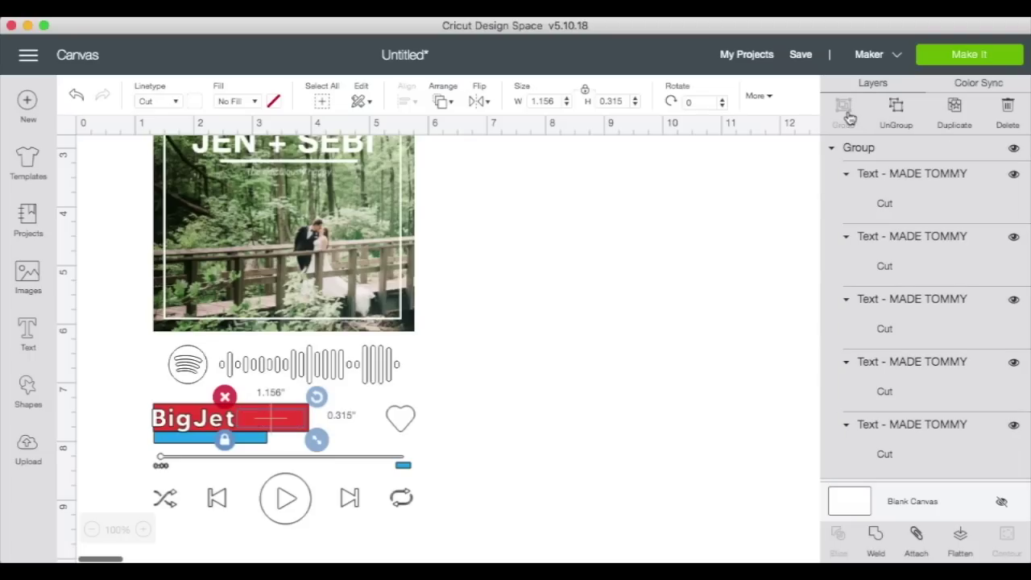
click(832, 150)
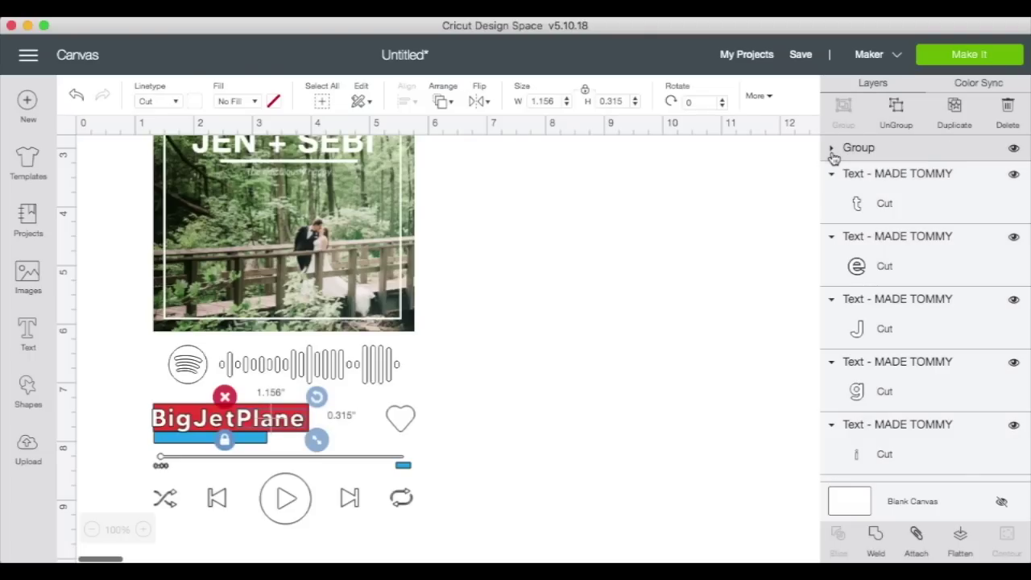
- Group the remaining letters into two three-letter word groups
click(846, 198)
shift+click(868, 266)
shift+click(863, 326)
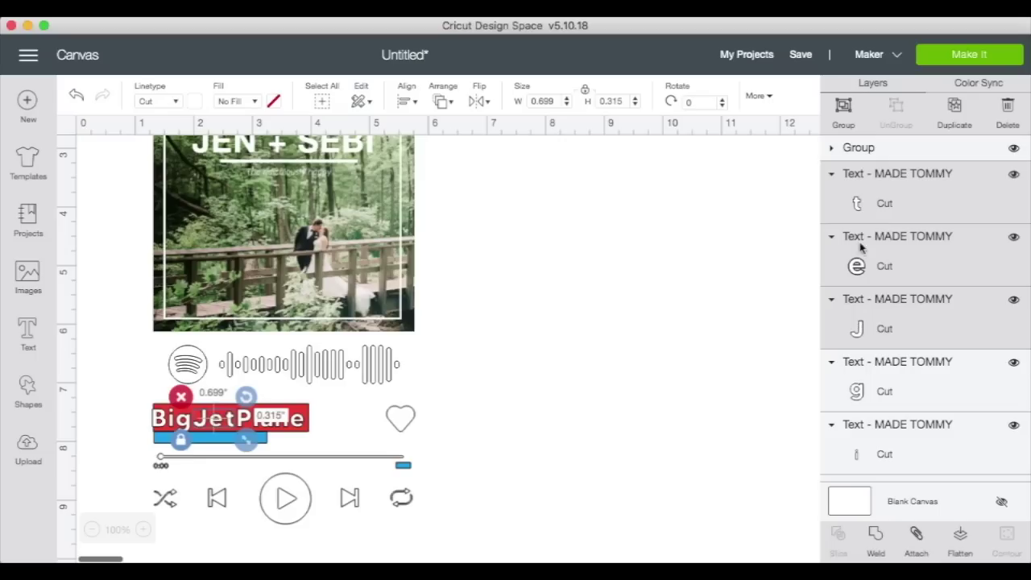
click(846, 111)
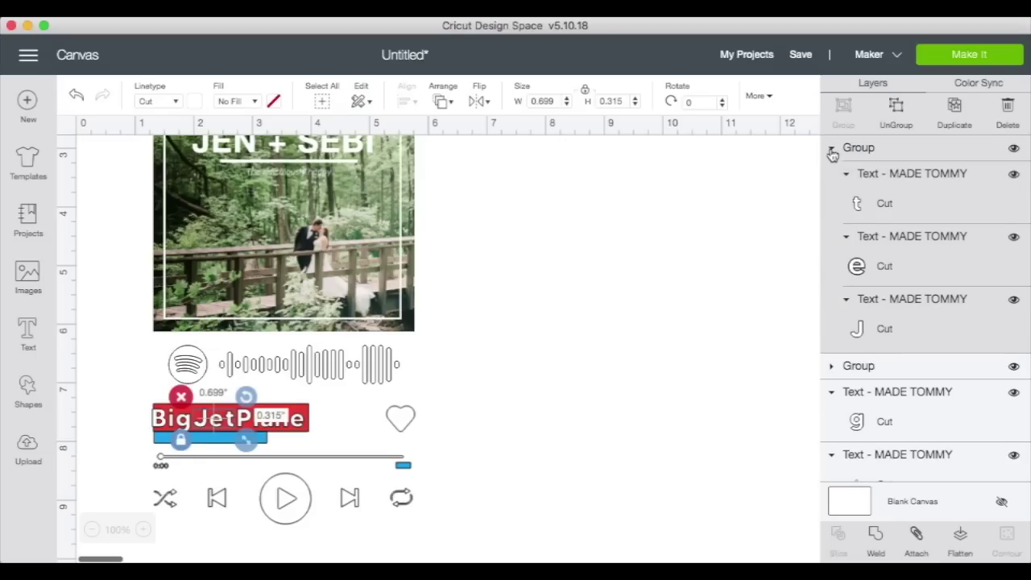
click(831, 150)
click(885, 208)
shift+click(852, 267)
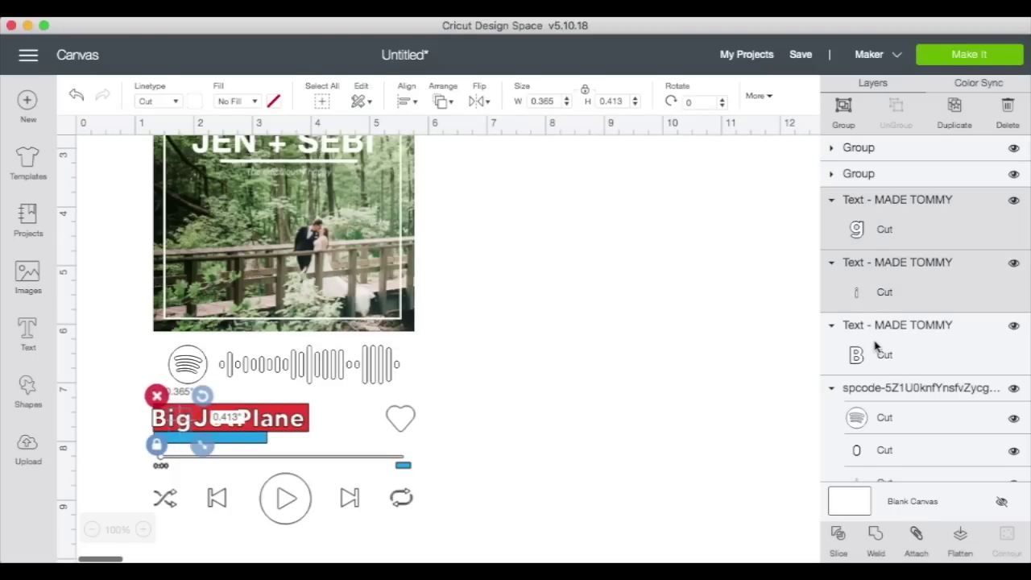
shift+click(852, 327)
click(847, 127)
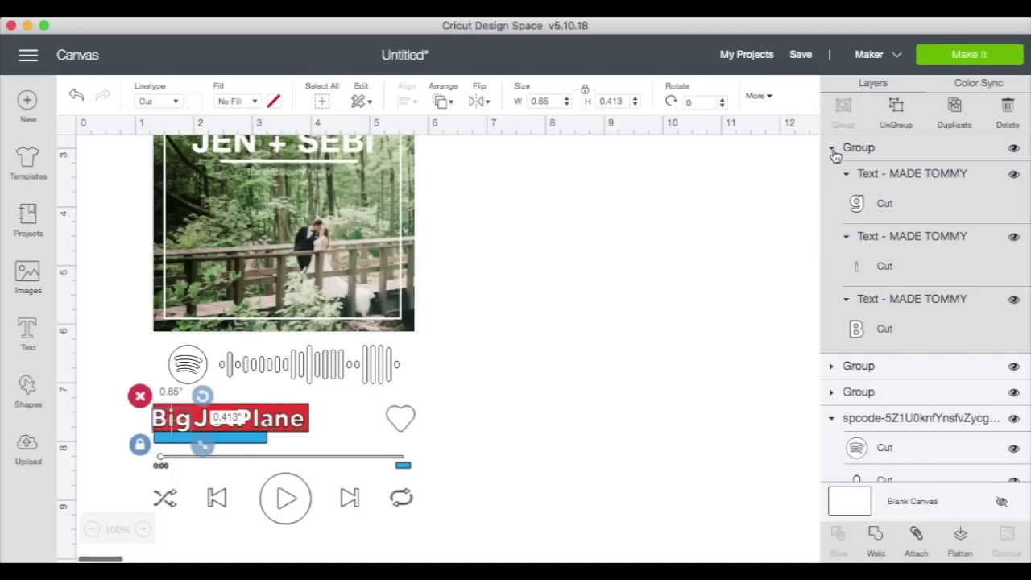
click(833, 150)
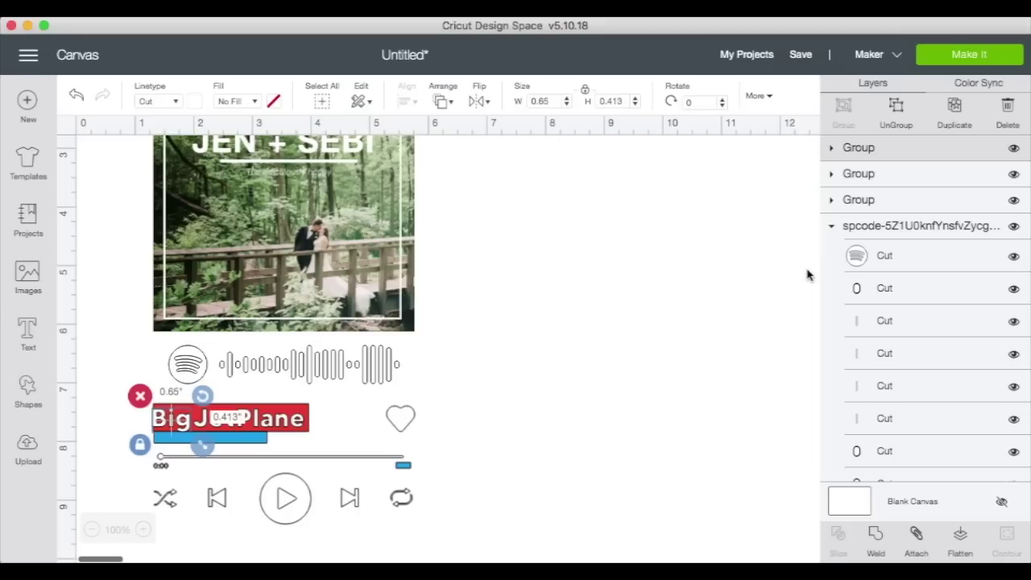
- Nudge Jet and Plane to the right so the title reads Big Jet Plane
click(829, 230)
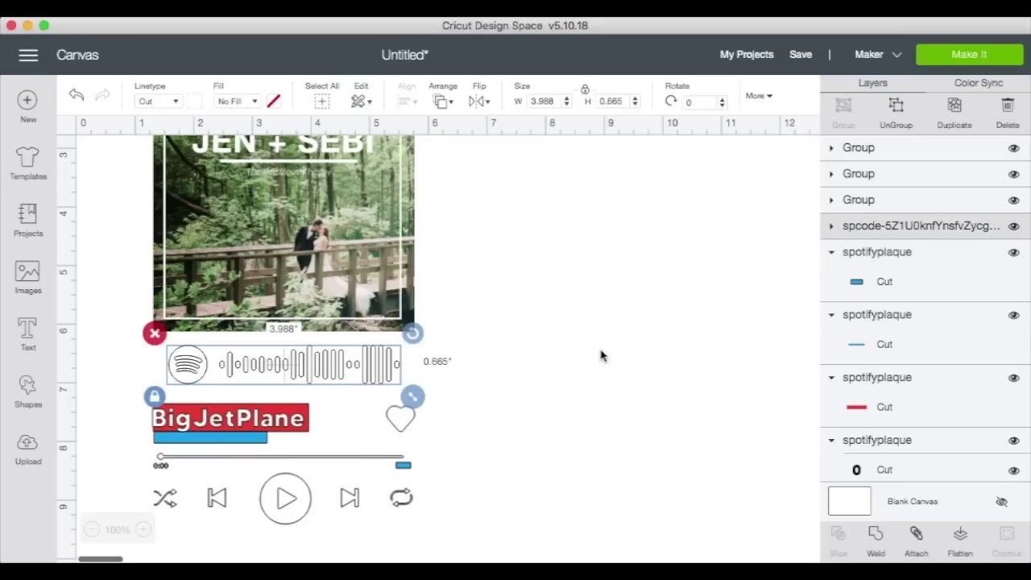
click(882, 184)
click(862, 155)
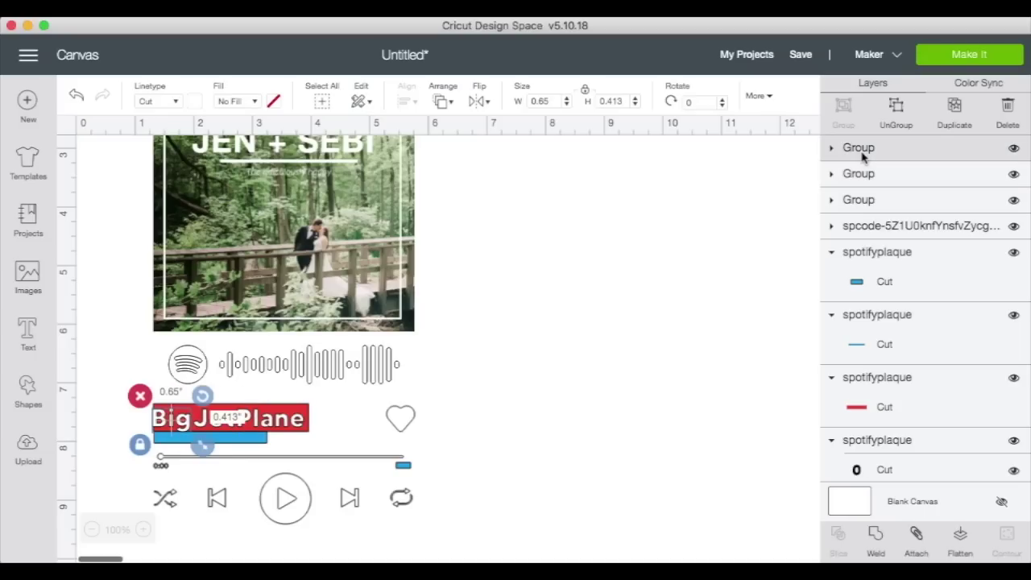
click(858, 180)
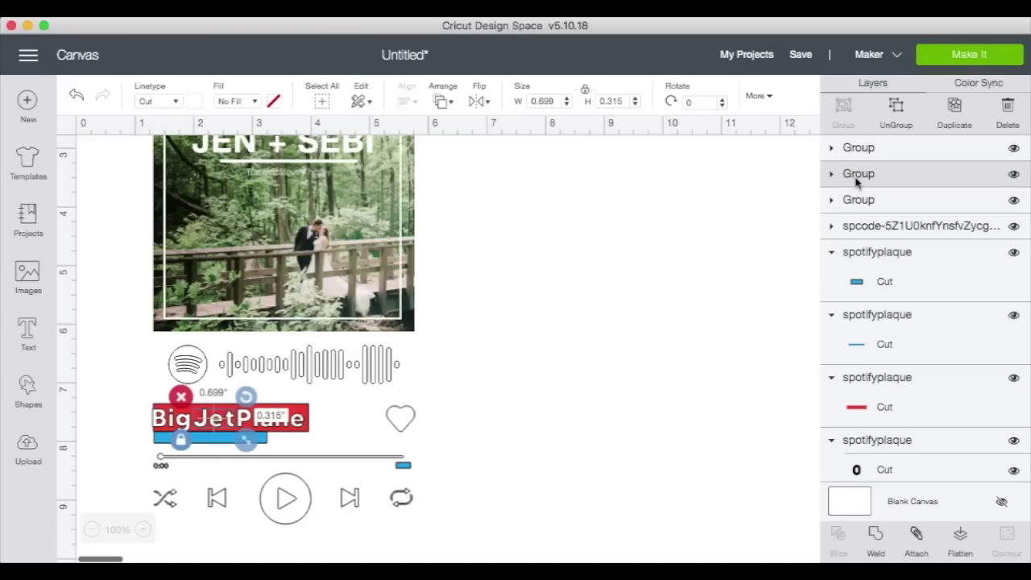
click(862, 199)
click(860, 173)
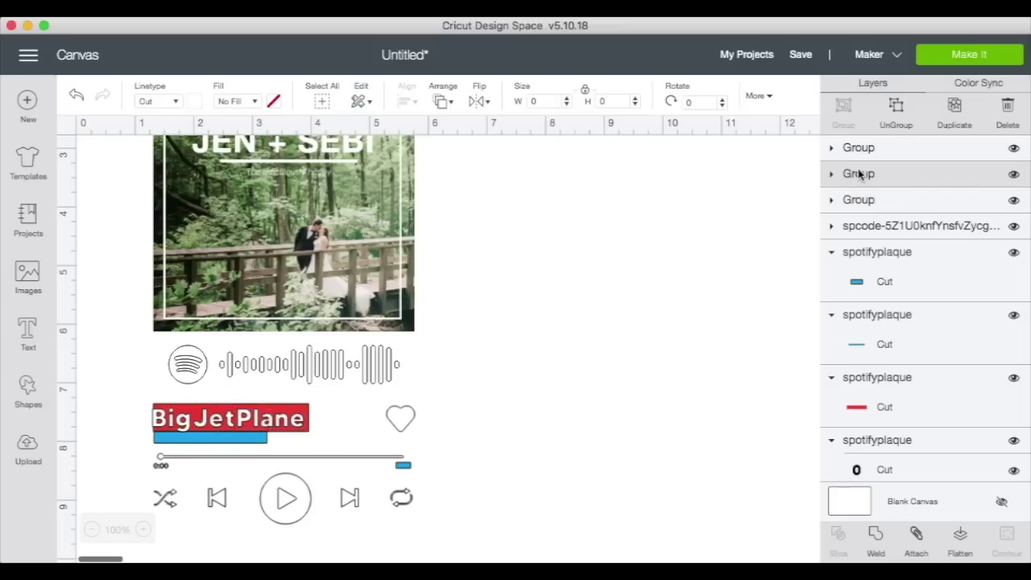
shift+click(859, 197)
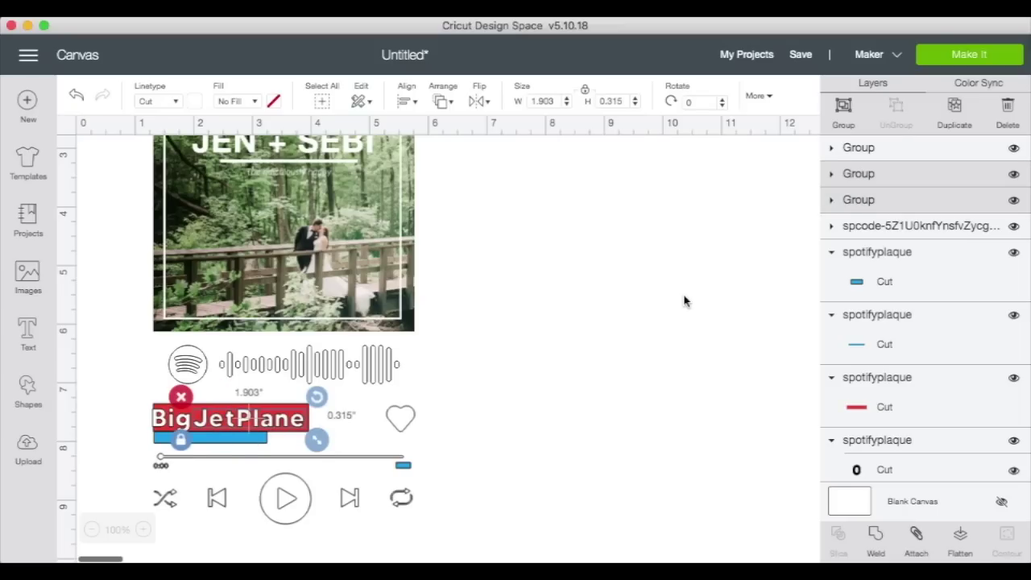
key(Right)
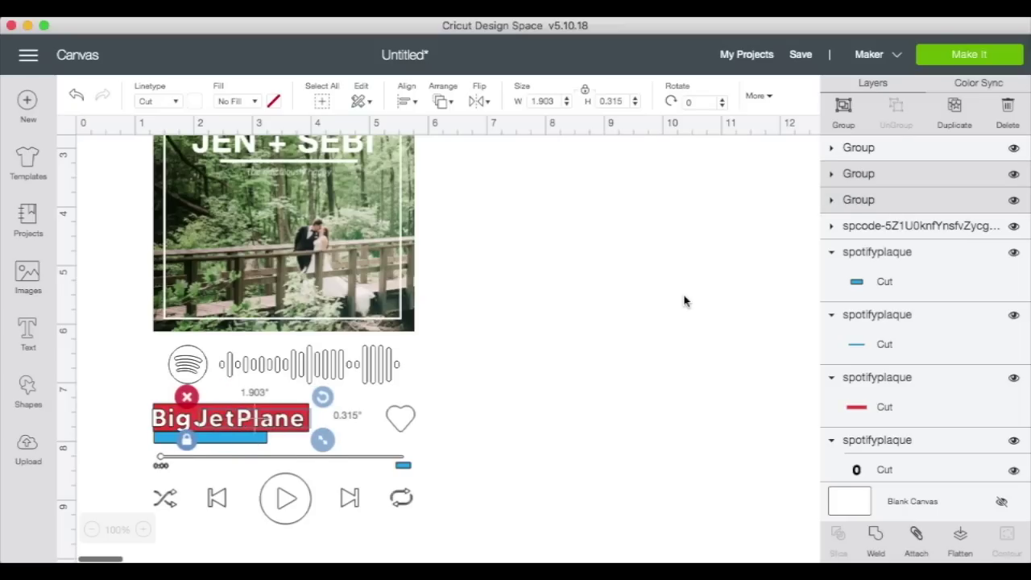
click(870, 177)
click(870, 207)
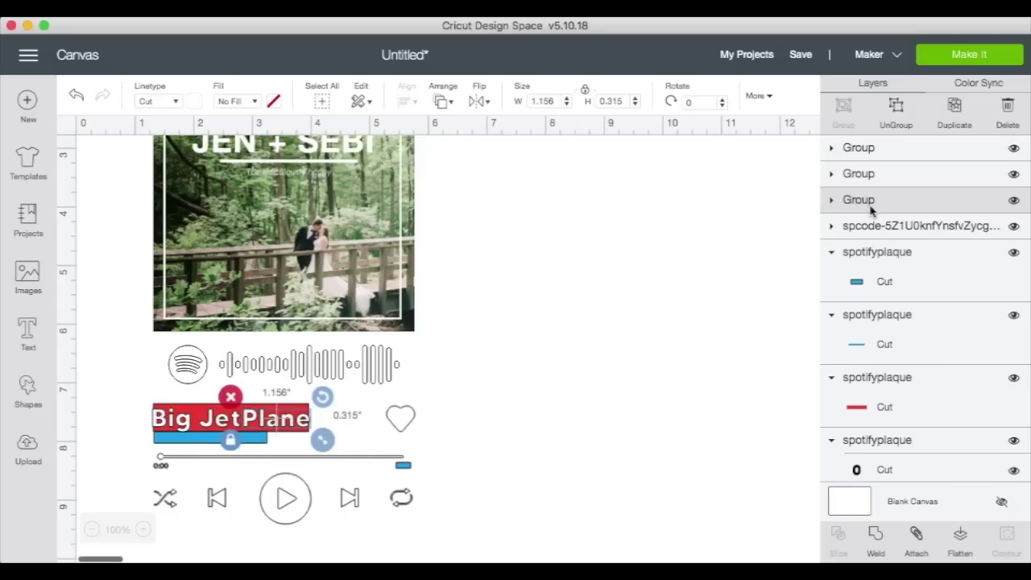
key(Right)
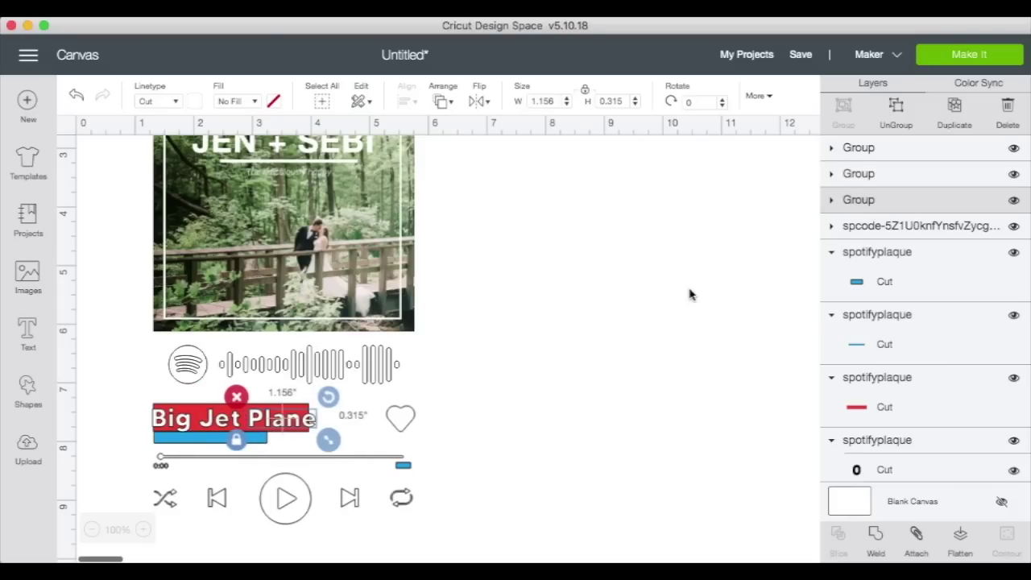
- Delete the red spotifyplaque block behind the title
click(642, 364)
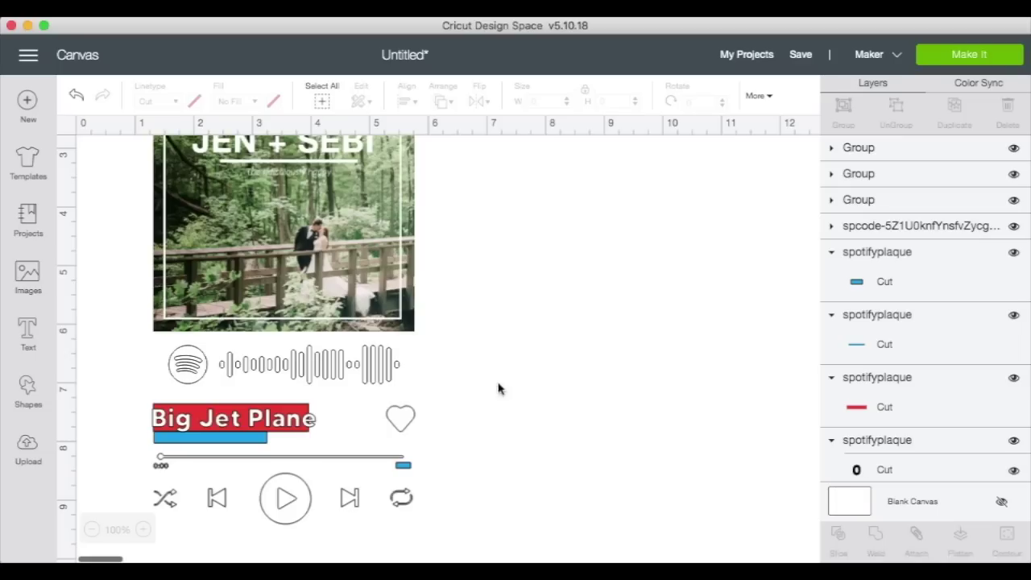
click(884, 408)
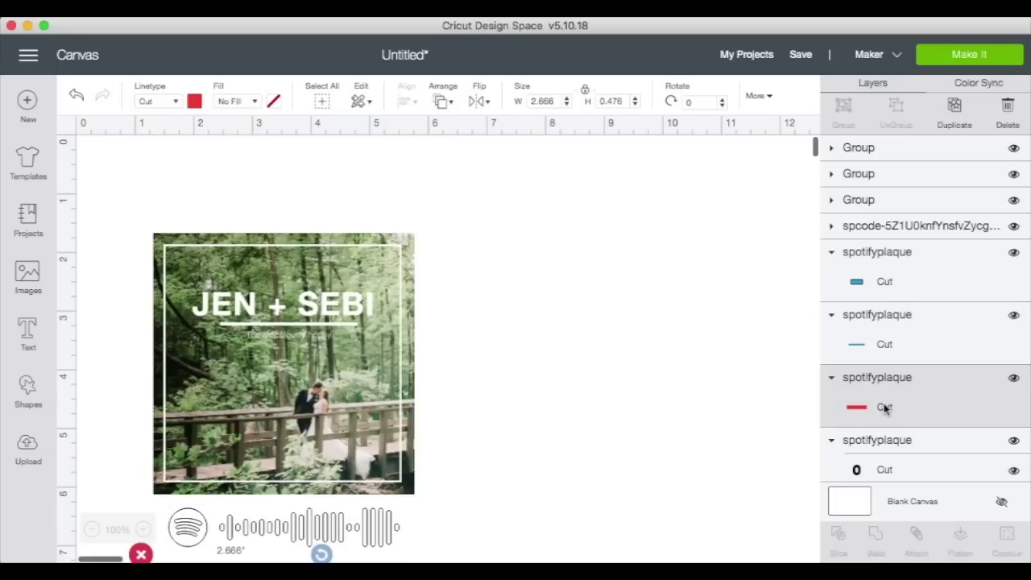
click(882, 393)
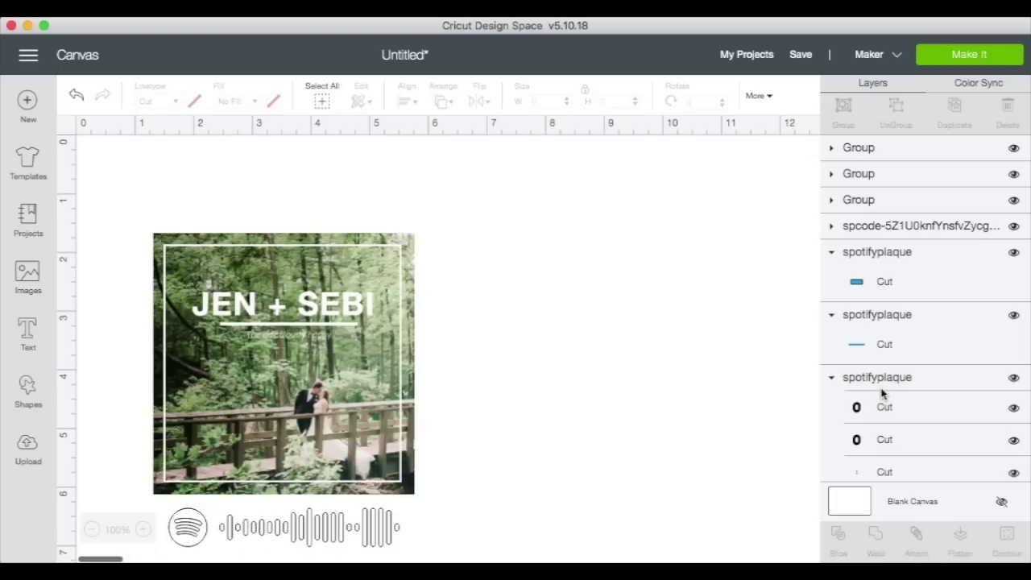
scroll(641, 465, down, 5)
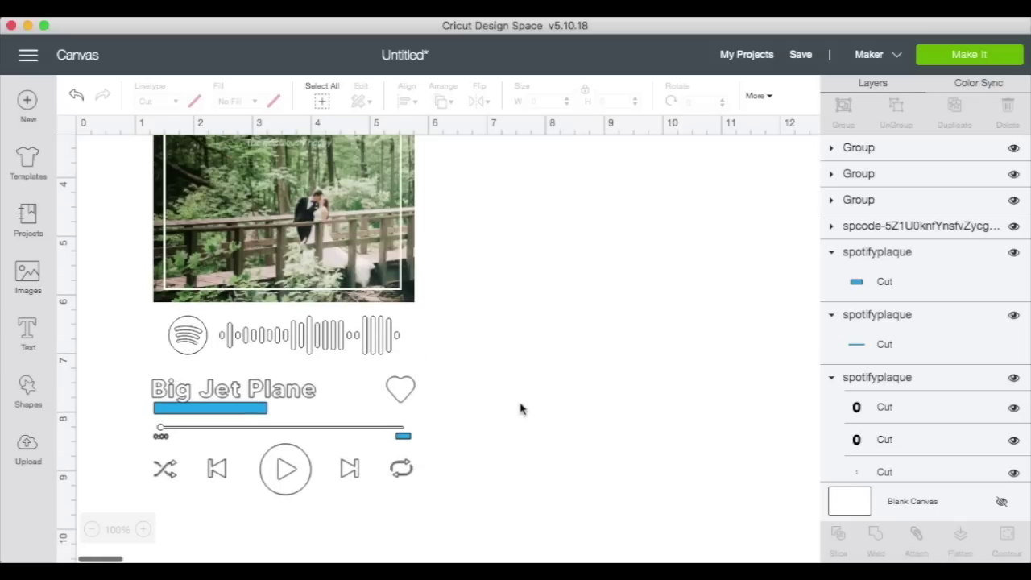
- Add 'Angus & Julia Stone' in Regular style, font size 9, below the song title
click(29, 331)
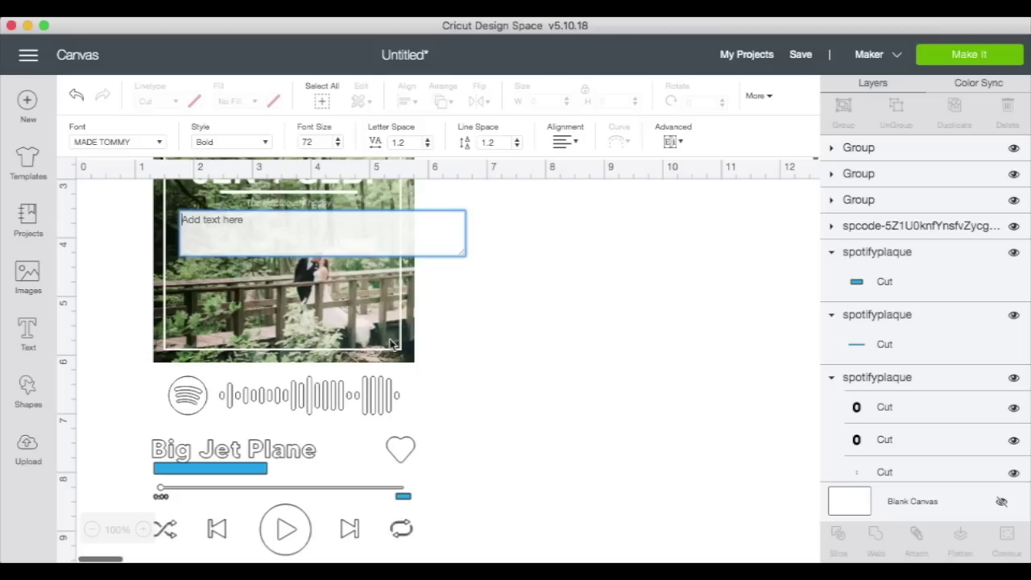
text(Anug)
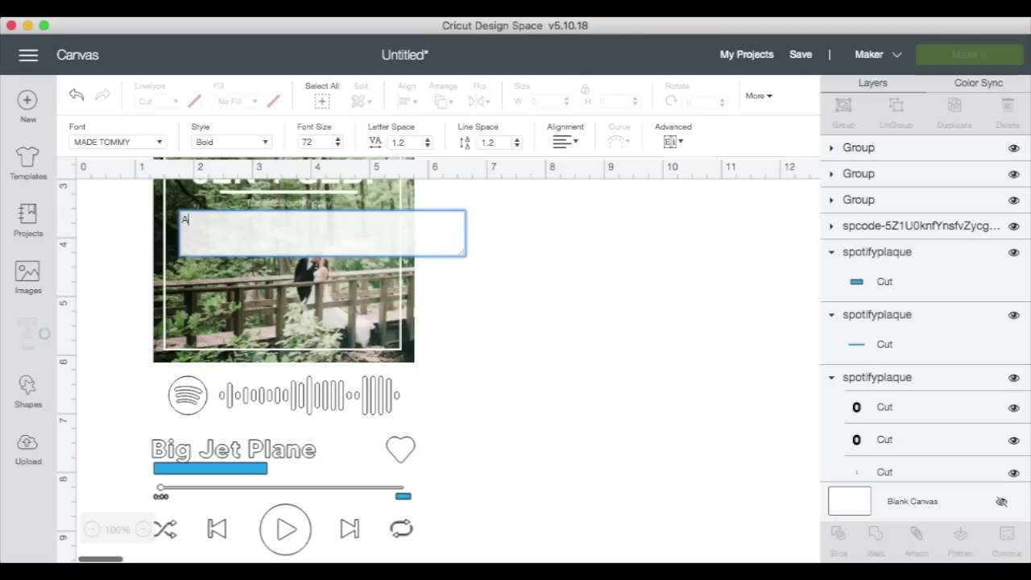
key(BackSpace)
key(BackSpace)
text(gu)
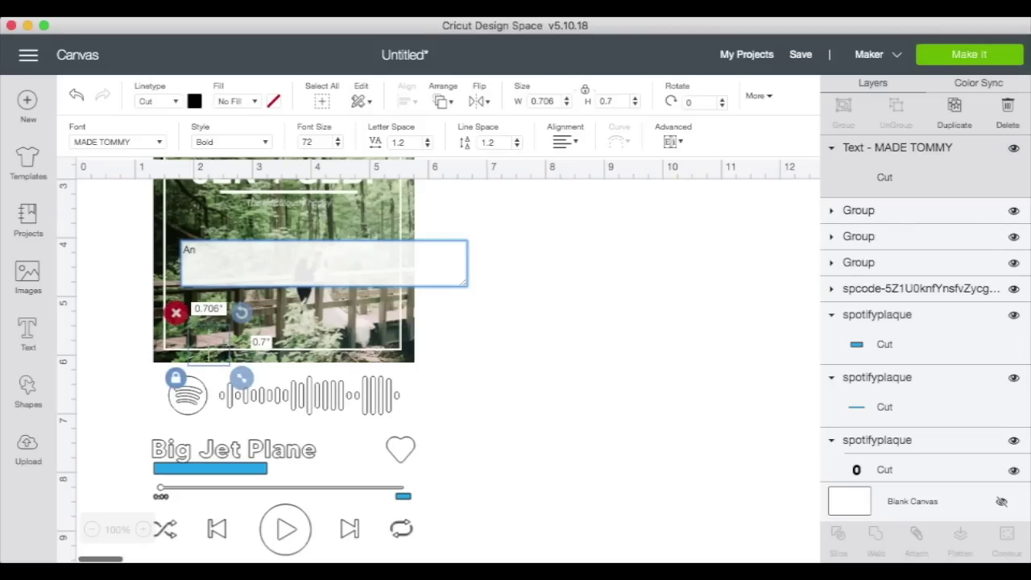
text(s &)
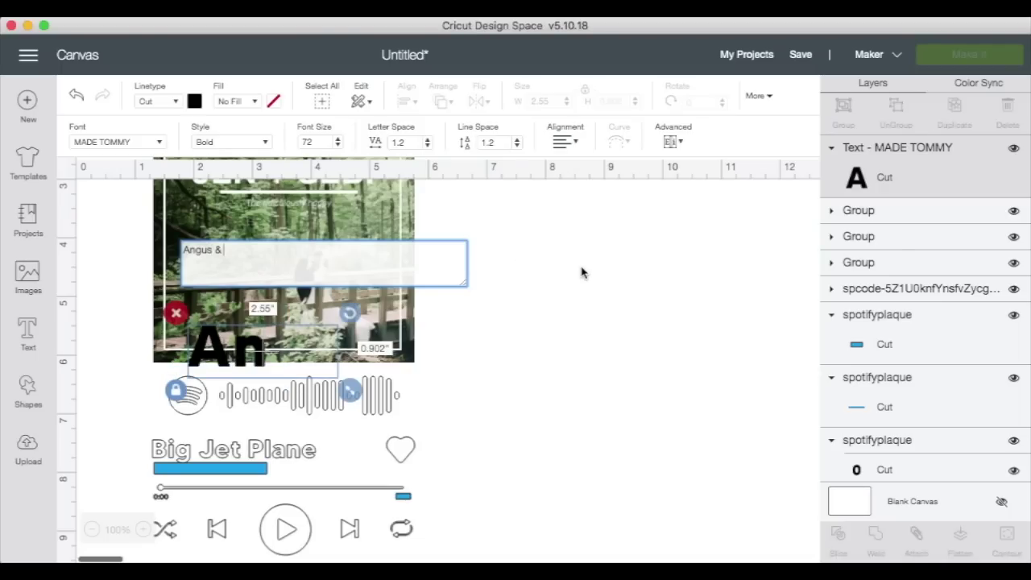
text( Julia Stone)
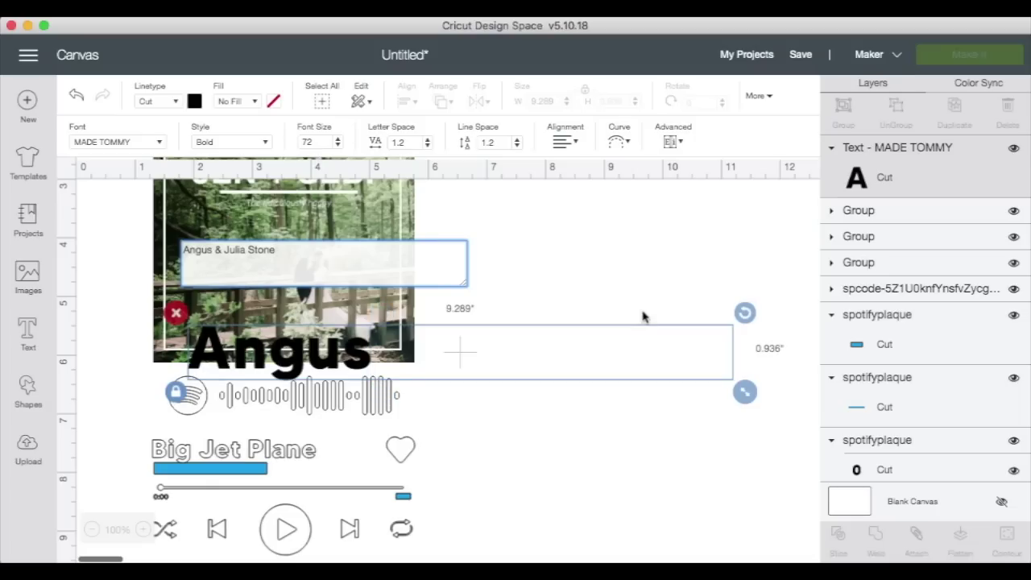
click(265, 143)
click(266, 166)
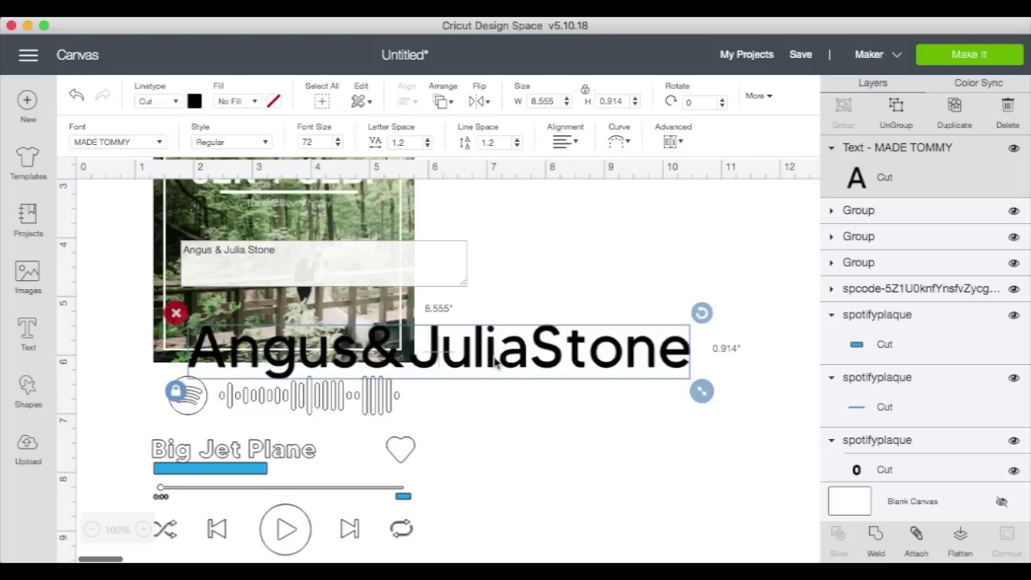
drag(491, 367, 450, 541)
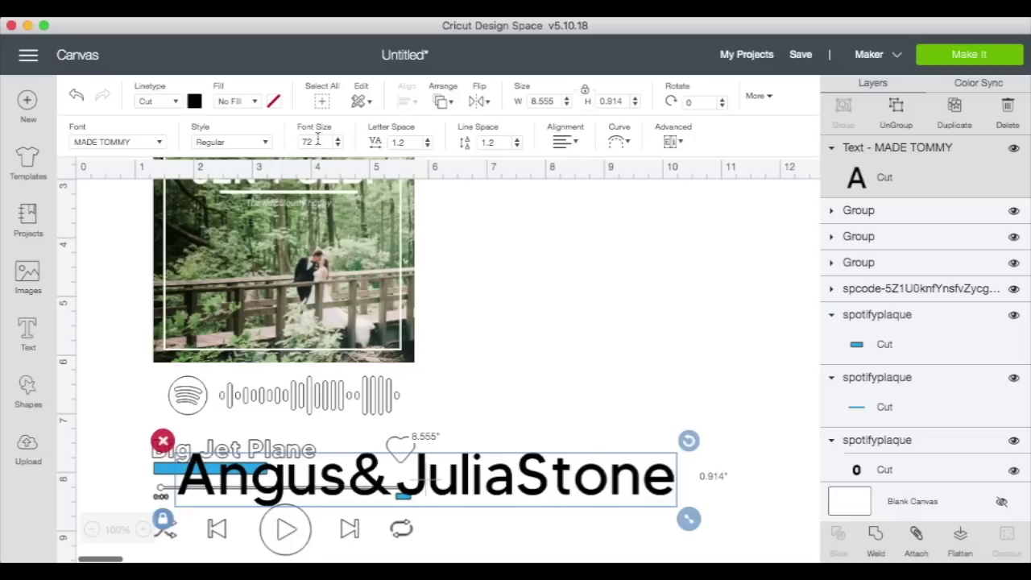
double_click(313, 142)
key(Return)
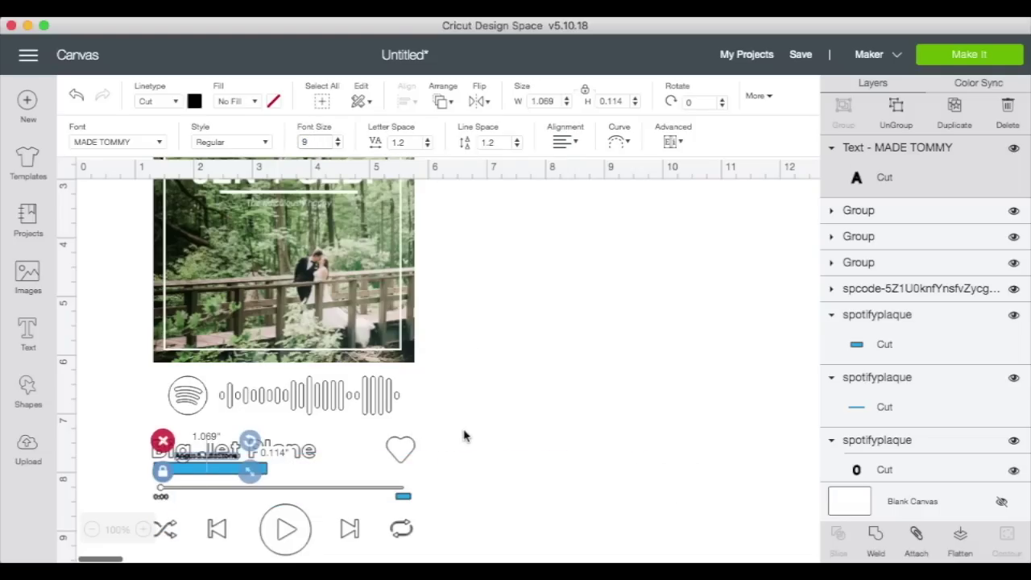
- Zoom in and move the artist name onto the blue bar under the title
click(142, 532)
click(141, 531)
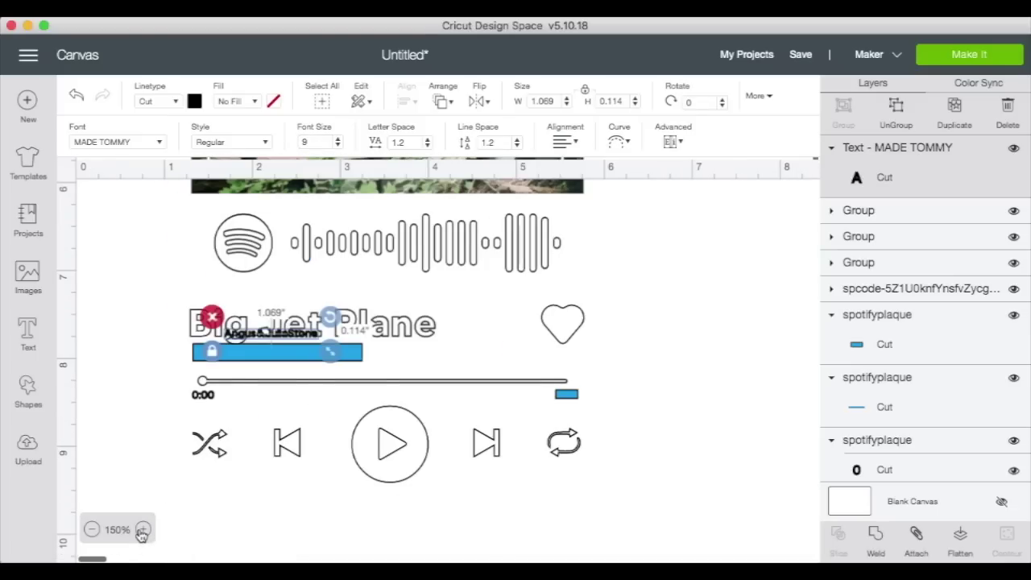
click(142, 532)
scroll(174, 436, down, 2)
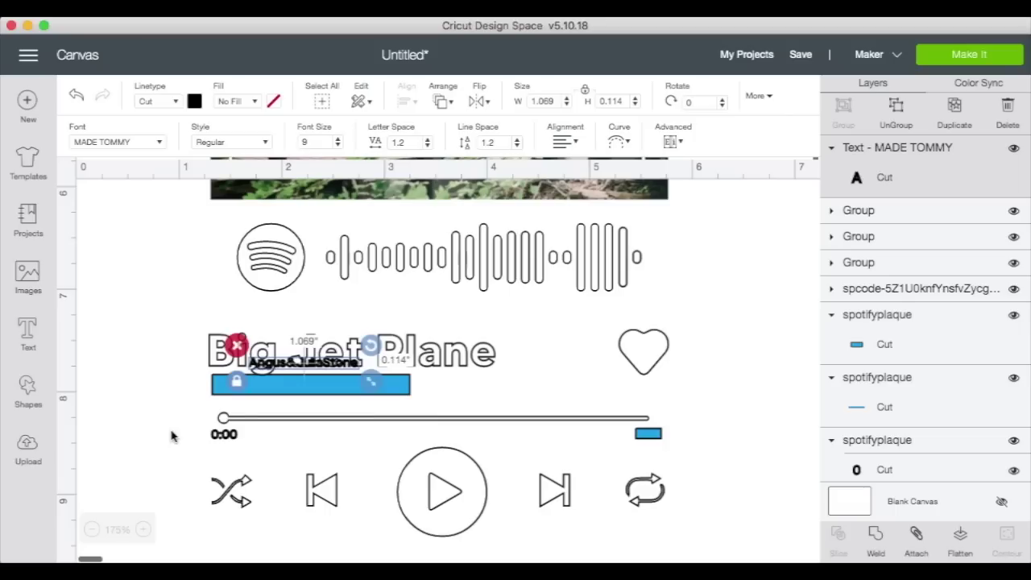
drag(282, 367, 233, 391)
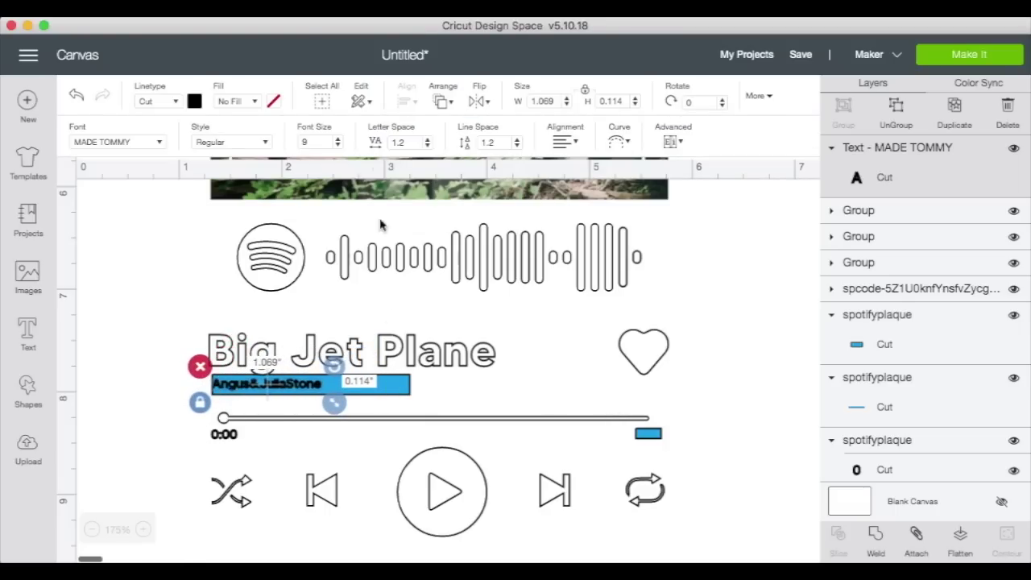
click(323, 143)
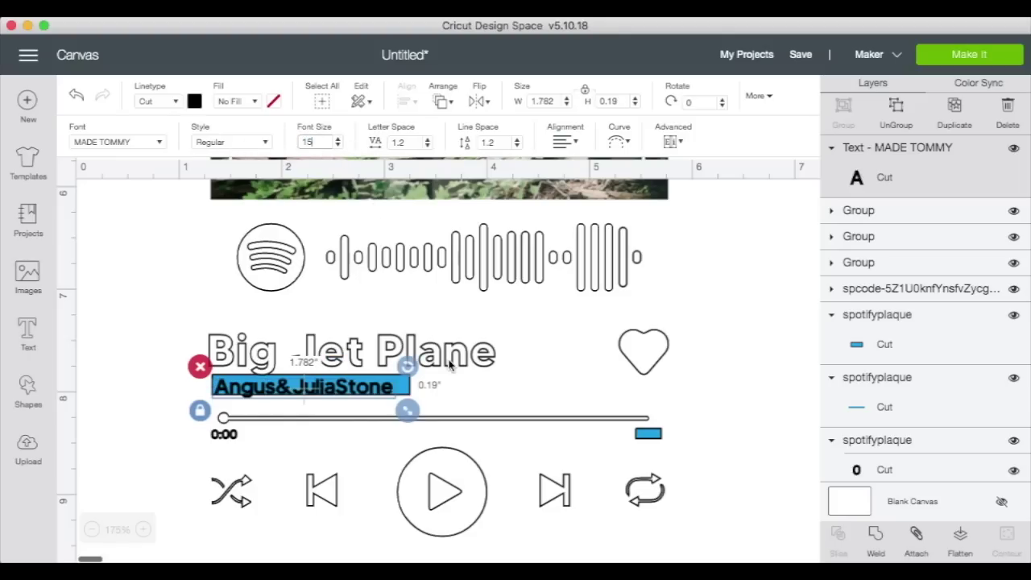
drag(314, 390, 361, 396)
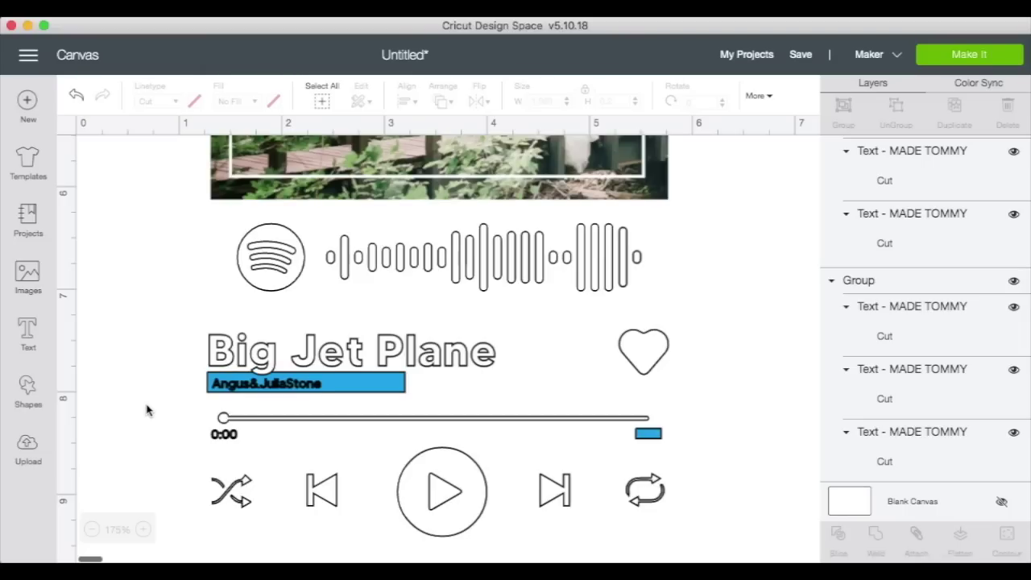
- Set the artist name to font size 16 and nudge it into place on the bar
click(230, 387)
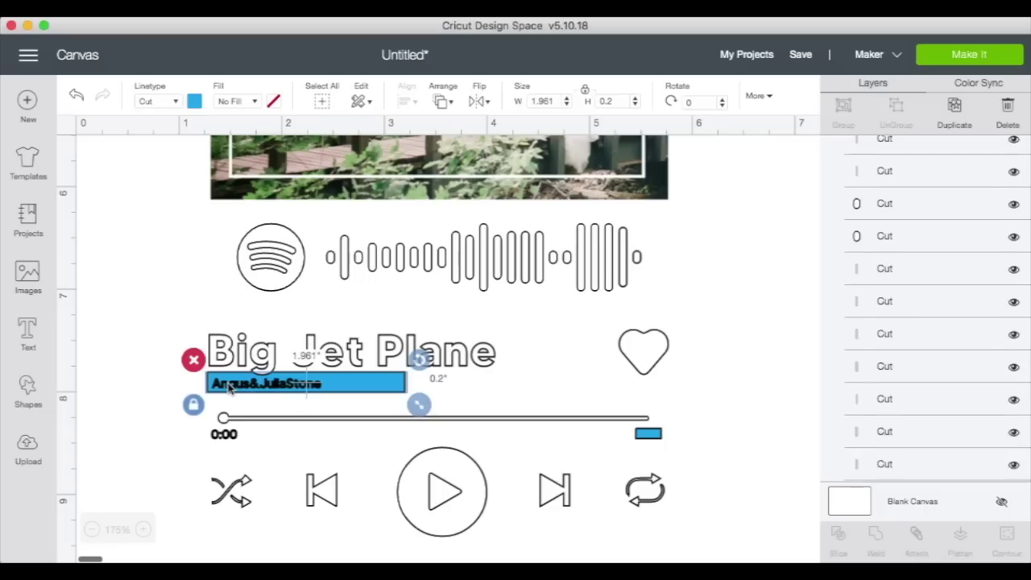
scroll(911, 252, up, 10)
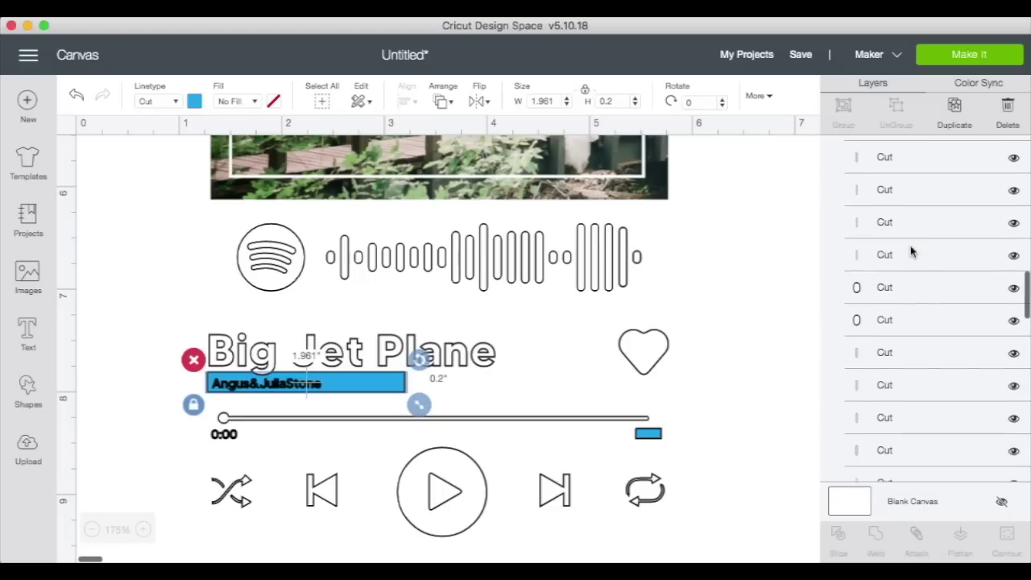
click(873, 165)
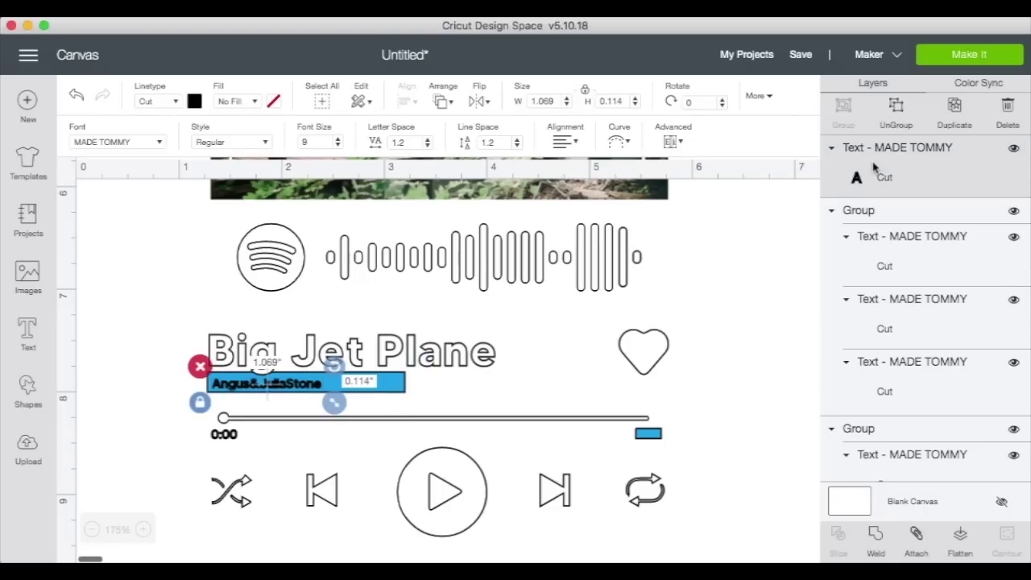
double_click(313, 142)
key(Return)
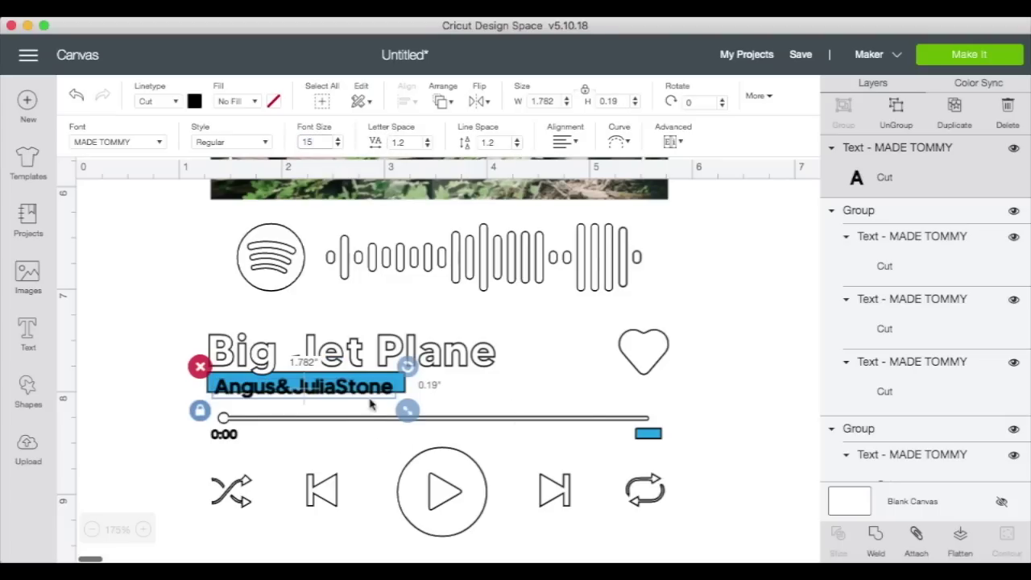
drag(372, 393, 363, 388)
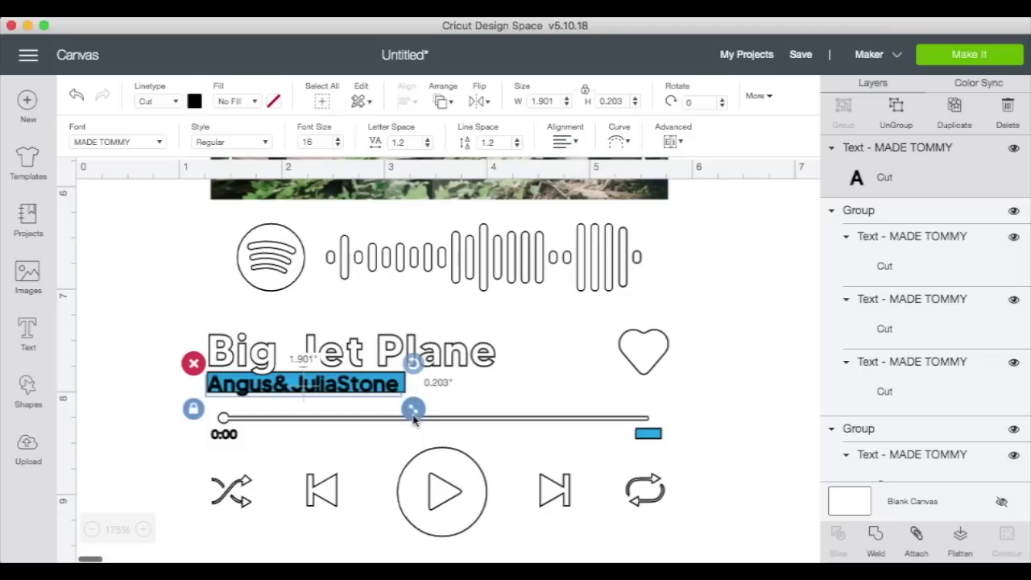
- Deselect the artist name and collapse the expanded groups in the Layers panel
click(765, 367)
scroll(875, 357, down, 10)
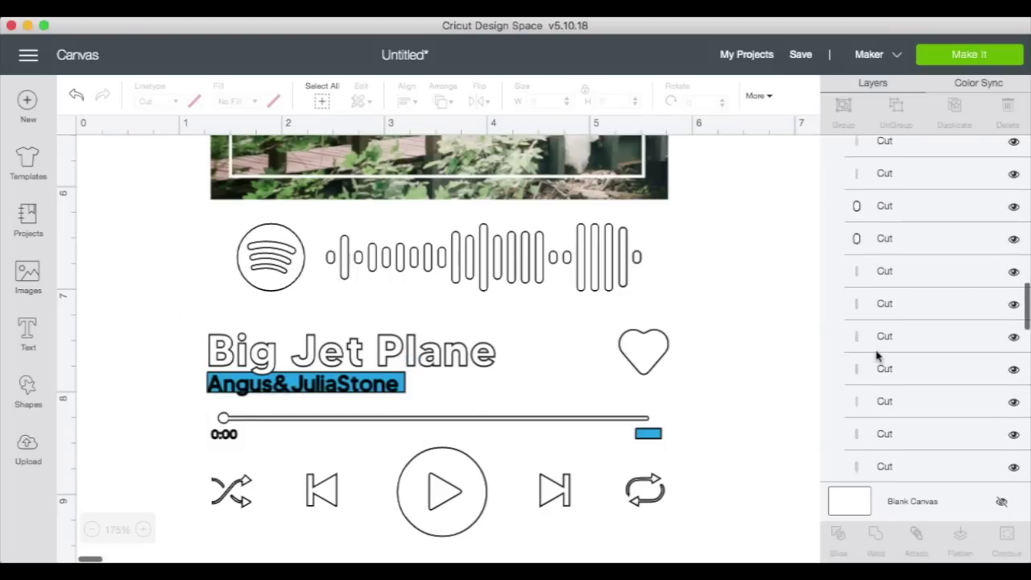
scroll(906, 382, up, 10)
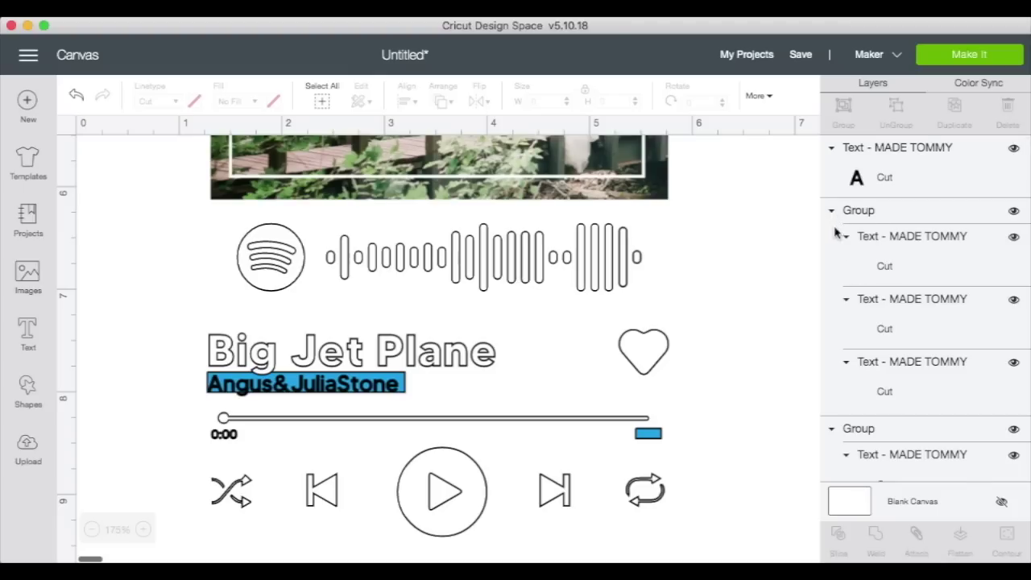
click(836, 233)
click(833, 240)
click(832, 262)
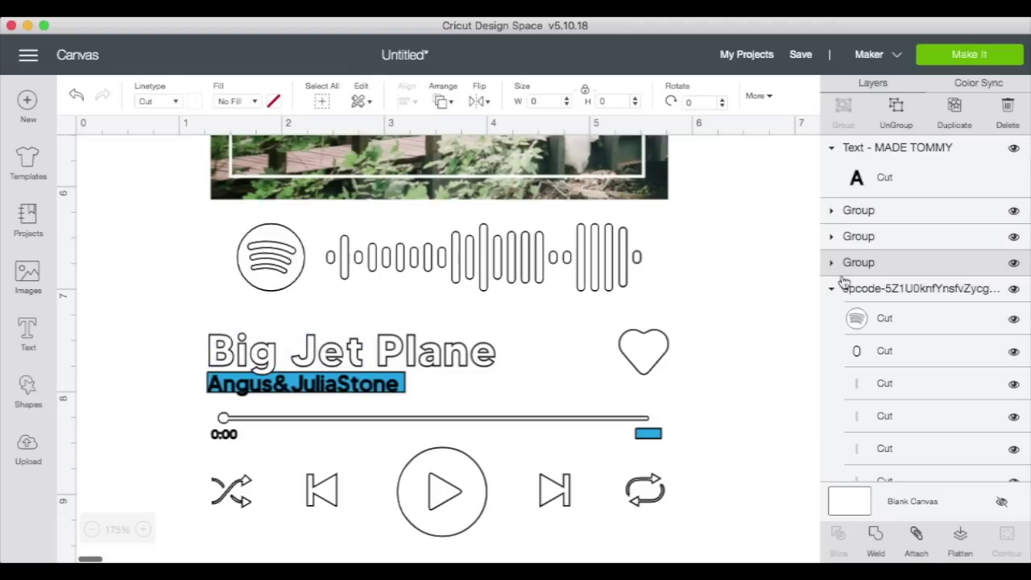
click(832, 292)
click(879, 298)
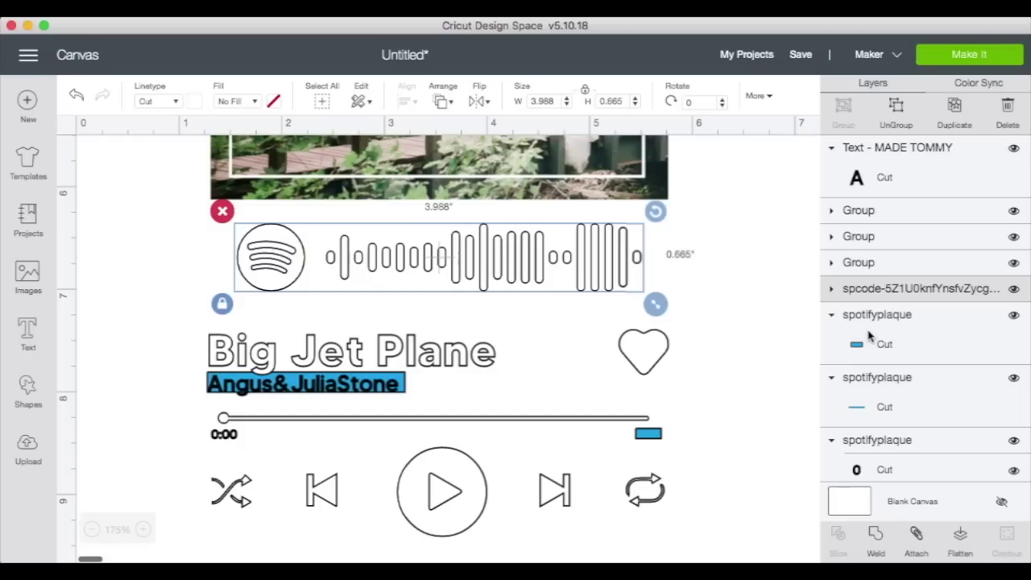
click(870, 339)
click(852, 388)
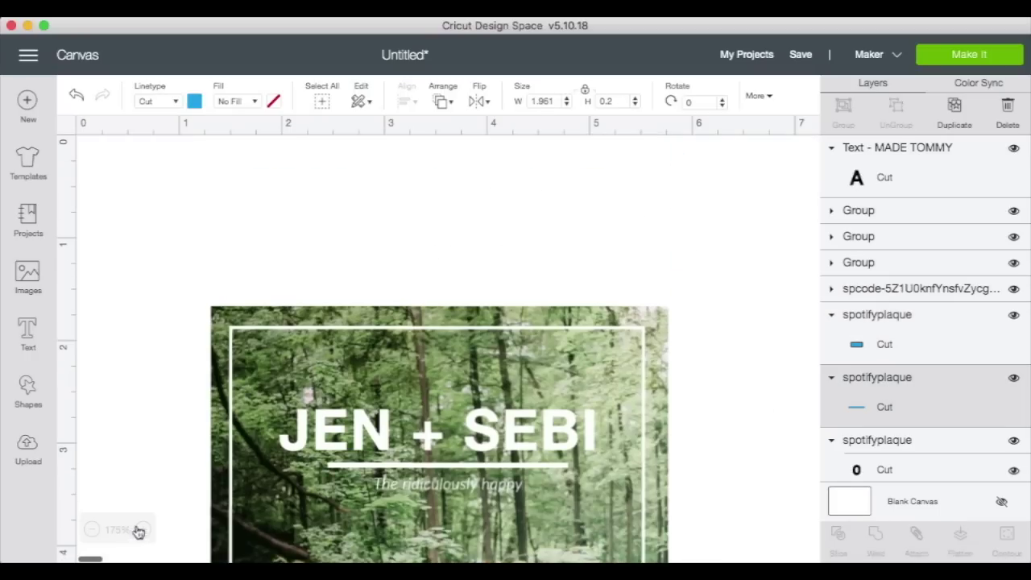
- Select the Big Jet Plane title group and nudge it slightly lower
scroll(138, 532, down, 5)
click(426, 437)
scroll(228, 441, up, 3)
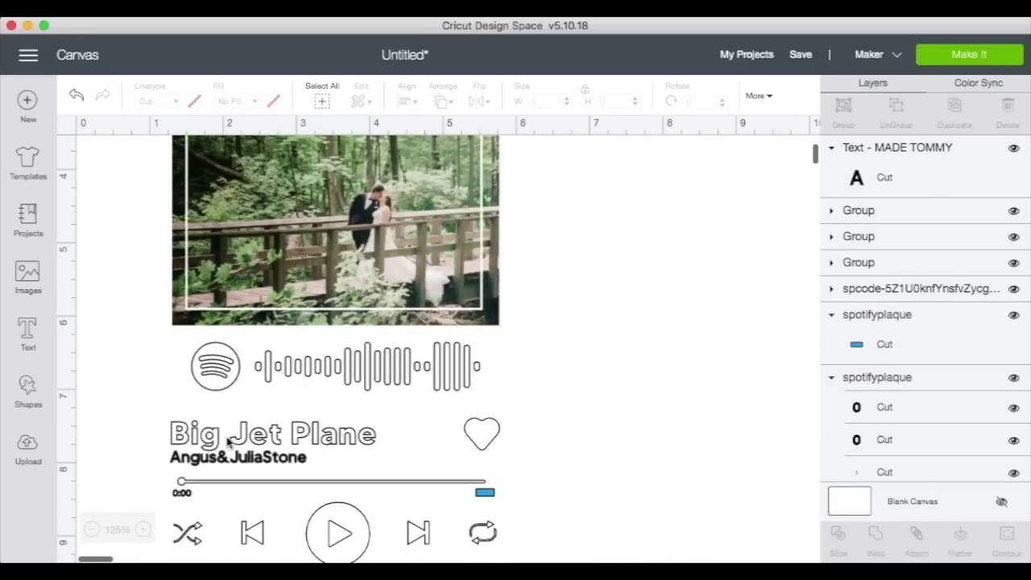
scroll(228, 442, up, 2)
click(886, 216)
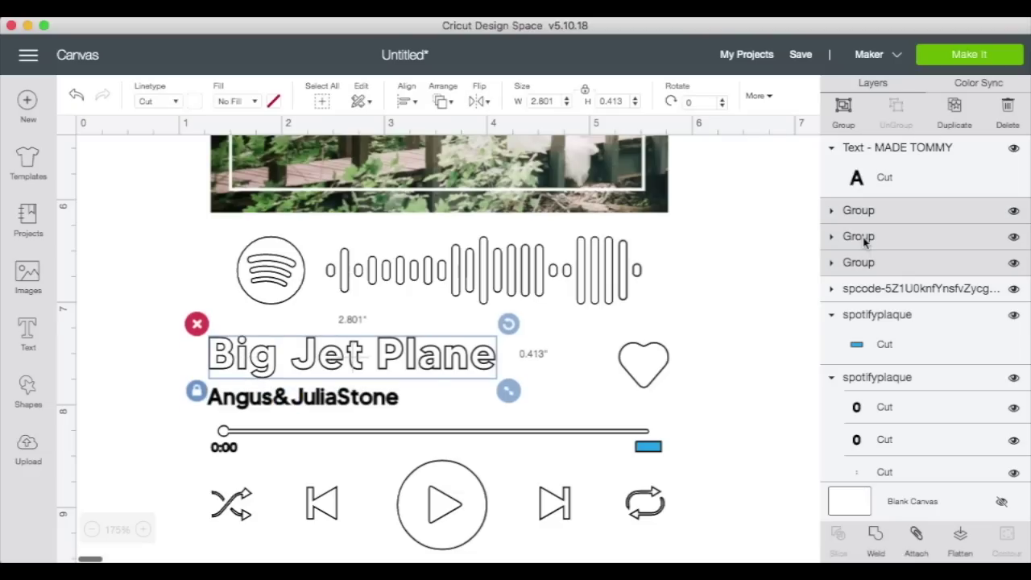
drag(412, 367, 413, 367)
- Ungroup the Angus&JuliaStone text into letters and group the five letters of Stone
click(780, 311)
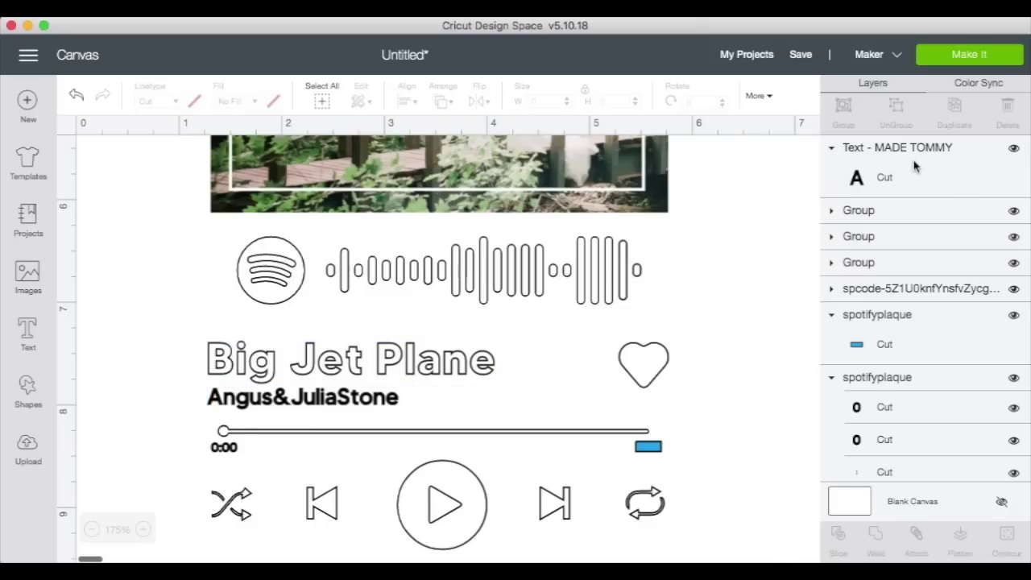
click(911, 162)
click(901, 121)
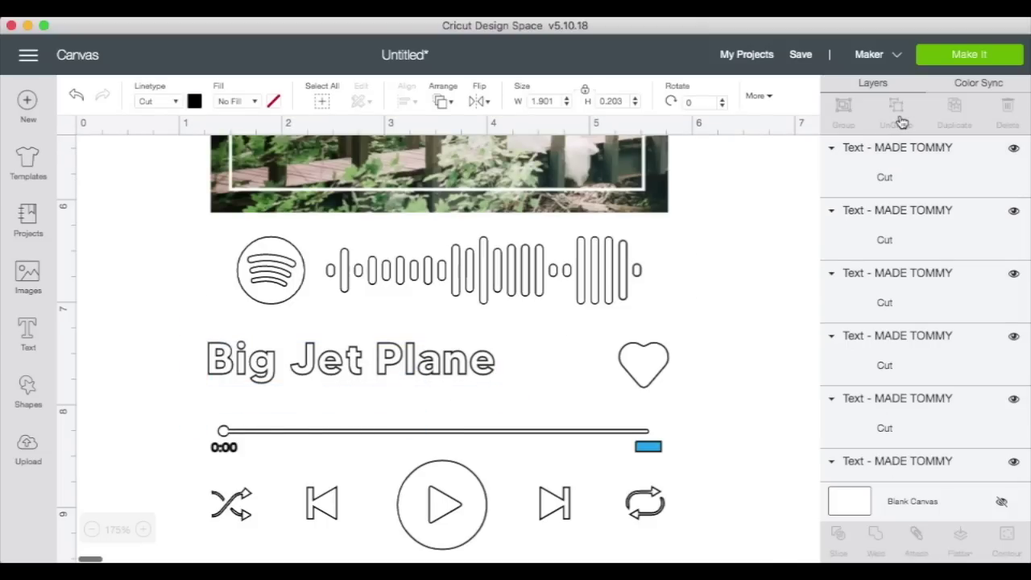
click(899, 161)
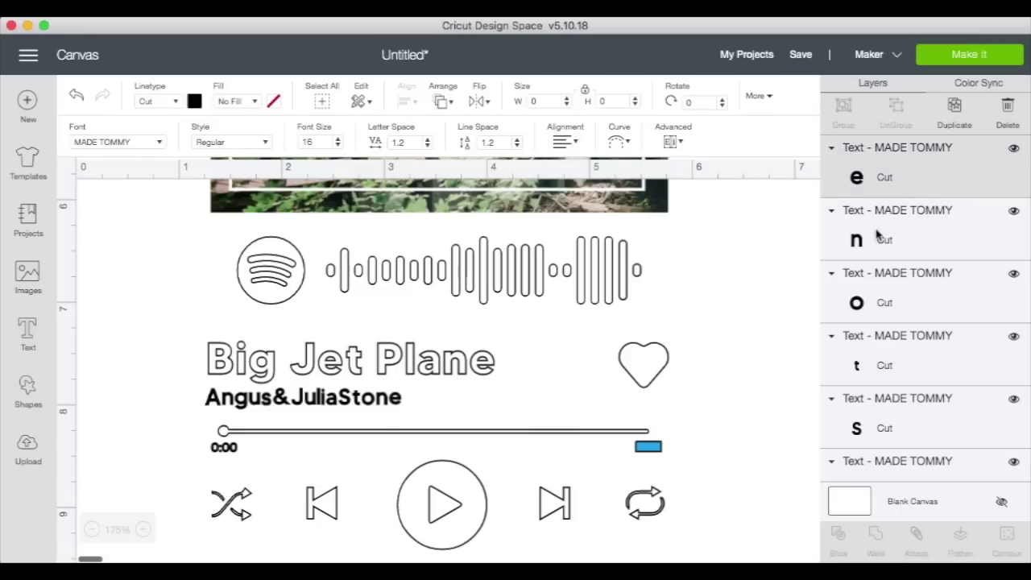
shift+click(858, 239)
shift+click(878, 300)
shift+click(880, 364)
shift+click(869, 418)
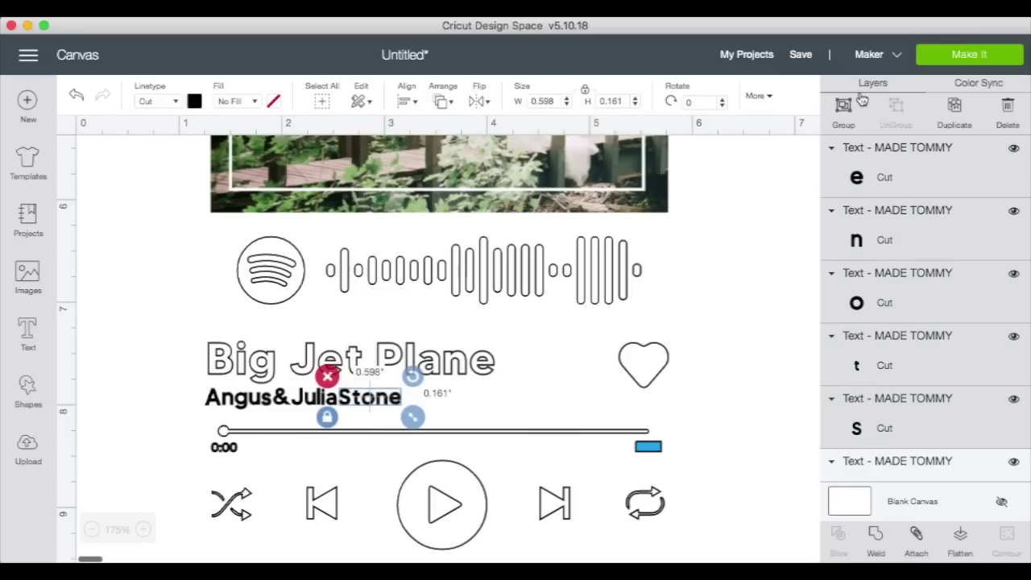
click(844, 108)
- Tidy the Stone group's layer rows and group the letters of Julia and of Angus
click(831, 150)
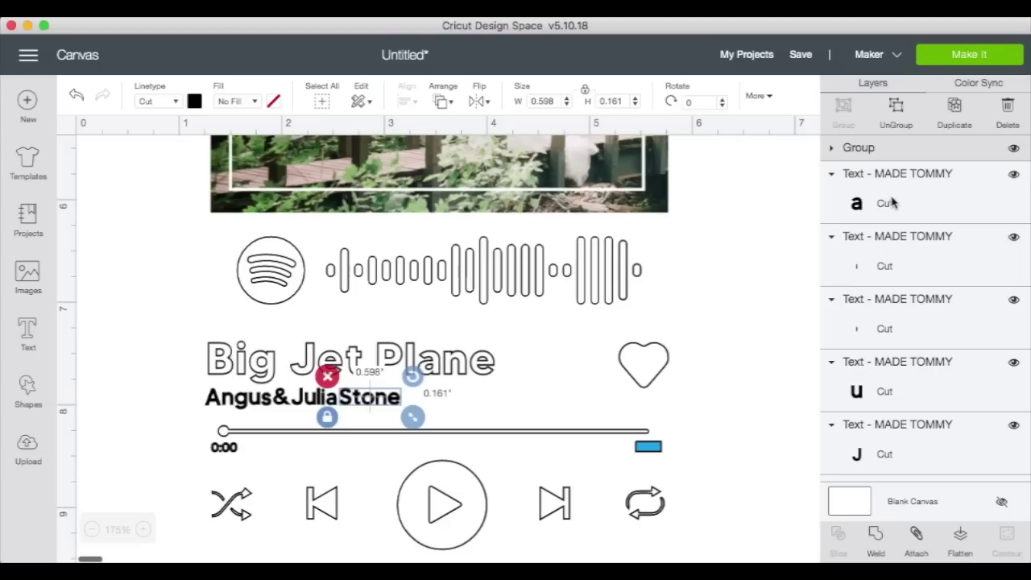
click(831, 148)
click(846, 174)
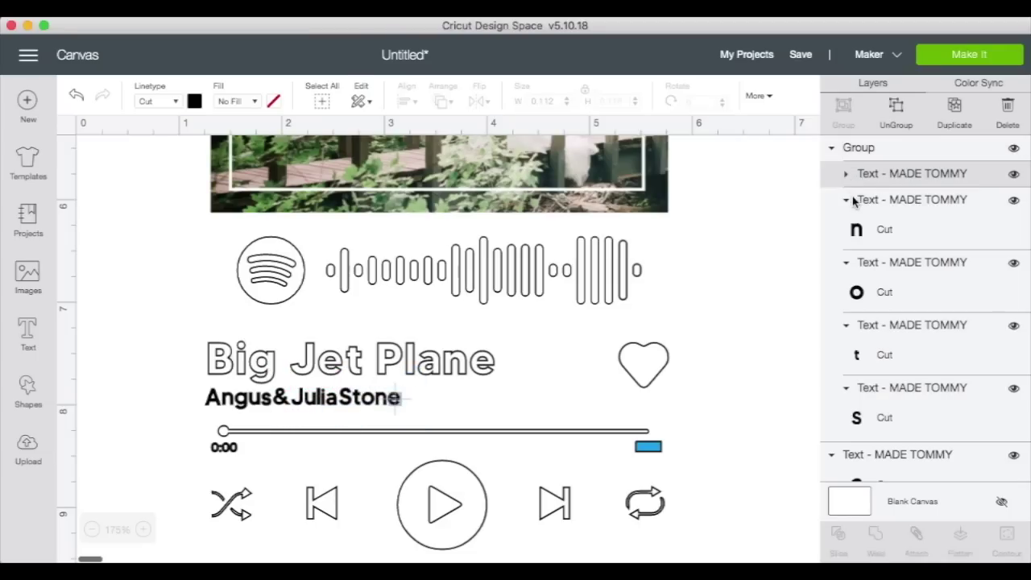
click(846, 200)
click(846, 200)
click(846, 174)
click(831, 147)
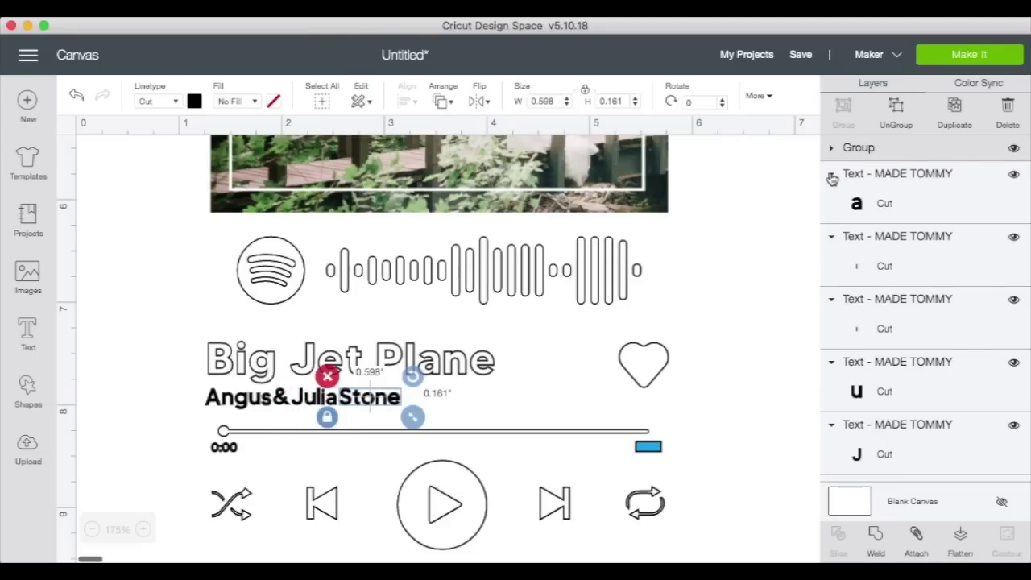
click(831, 174)
click(871, 216)
click(831, 173)
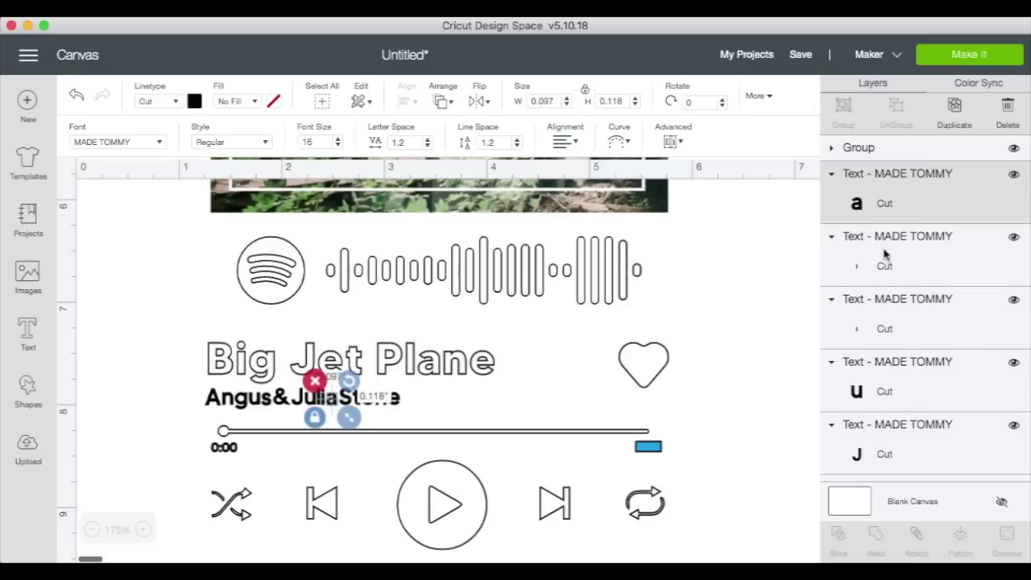
click(832, 147)
- Nudge Julia and Stone right, away from the &, then nudge Stone right, away from Julia
click(876, 230)
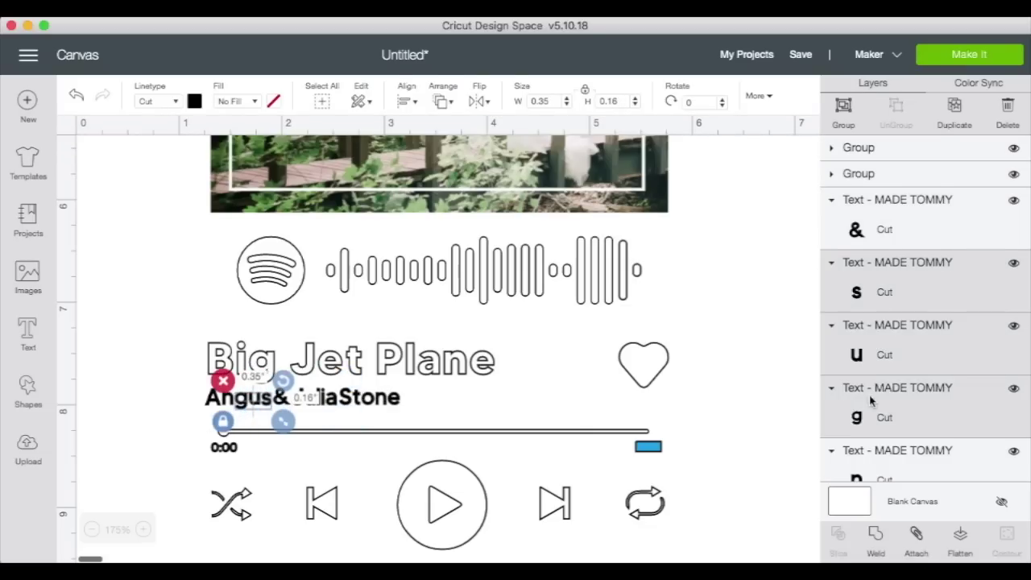
click(871, 201)
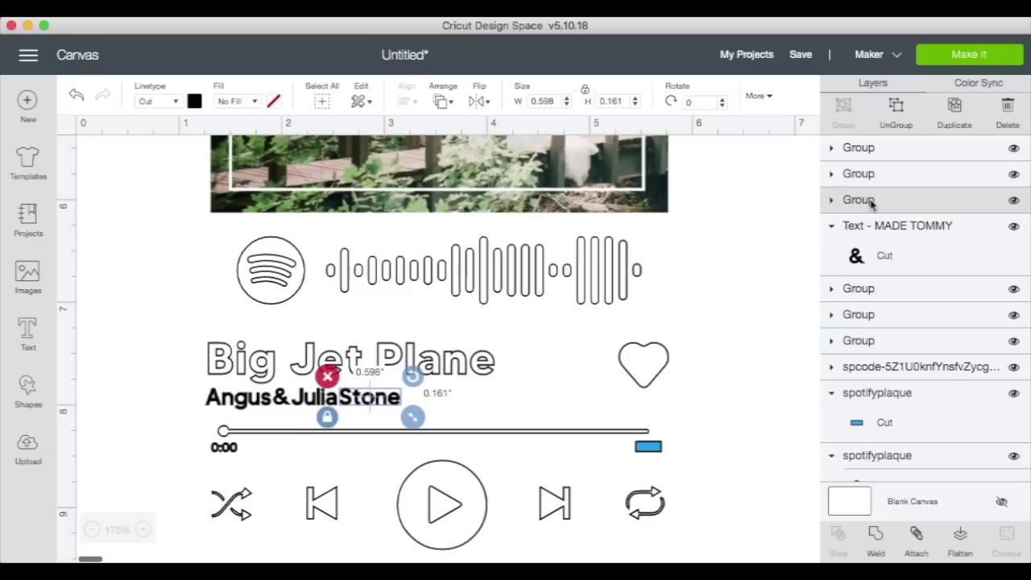
click(871, 175)
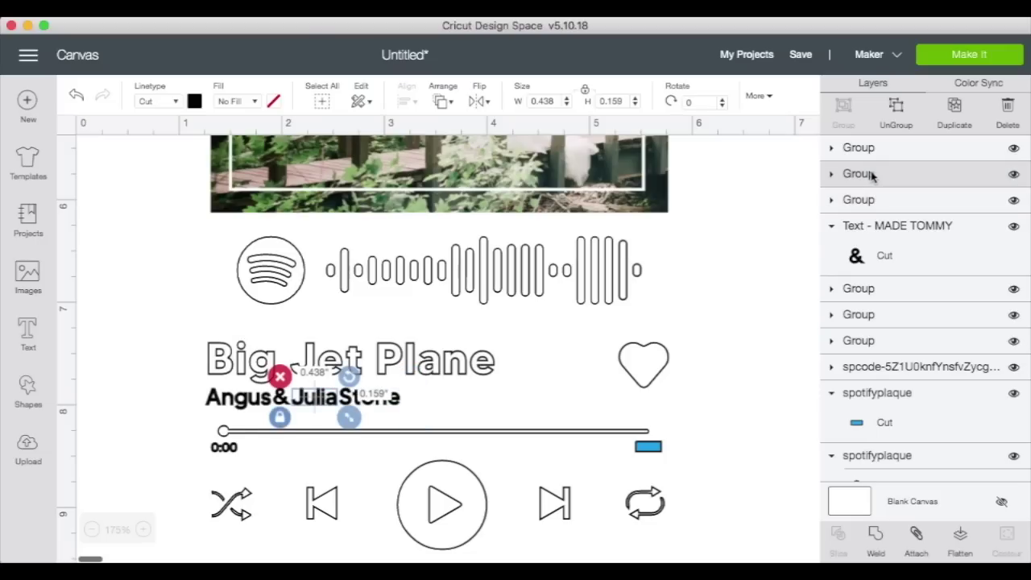
shift+click(870, 244)
shift+click(856, 202)
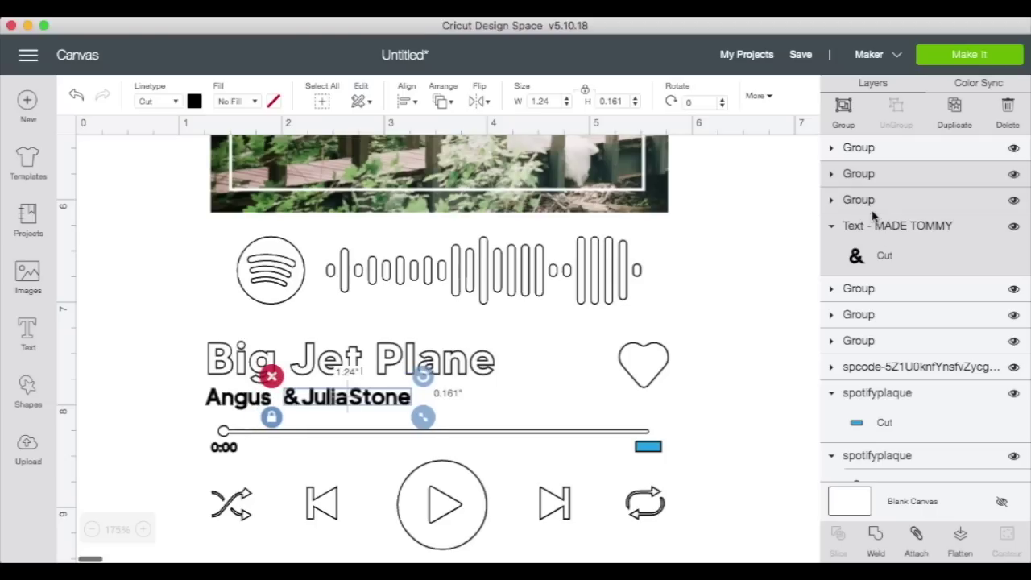
click(874, 206)
shift+click(868, 177)
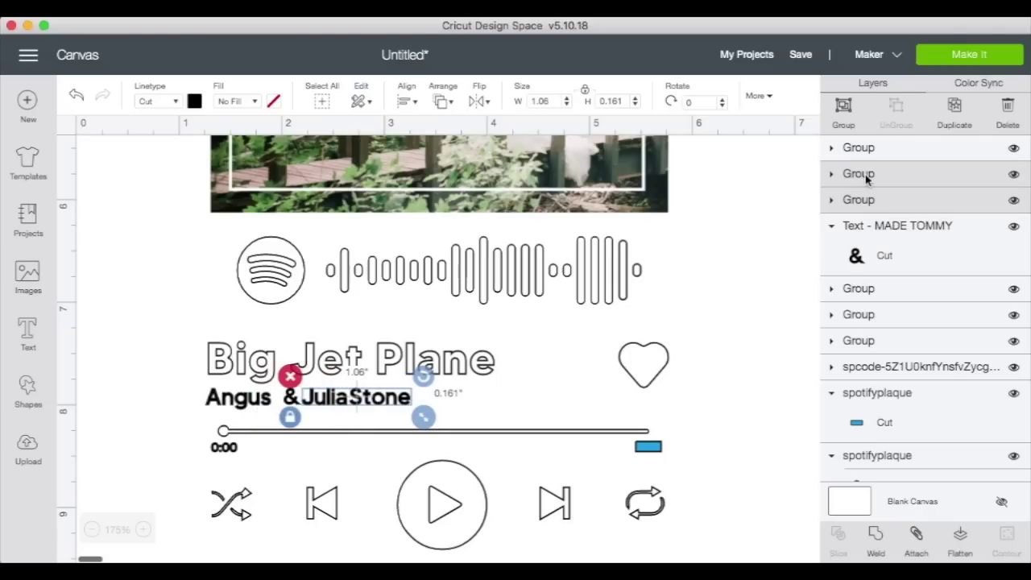
key(Right)
click(890, 233)
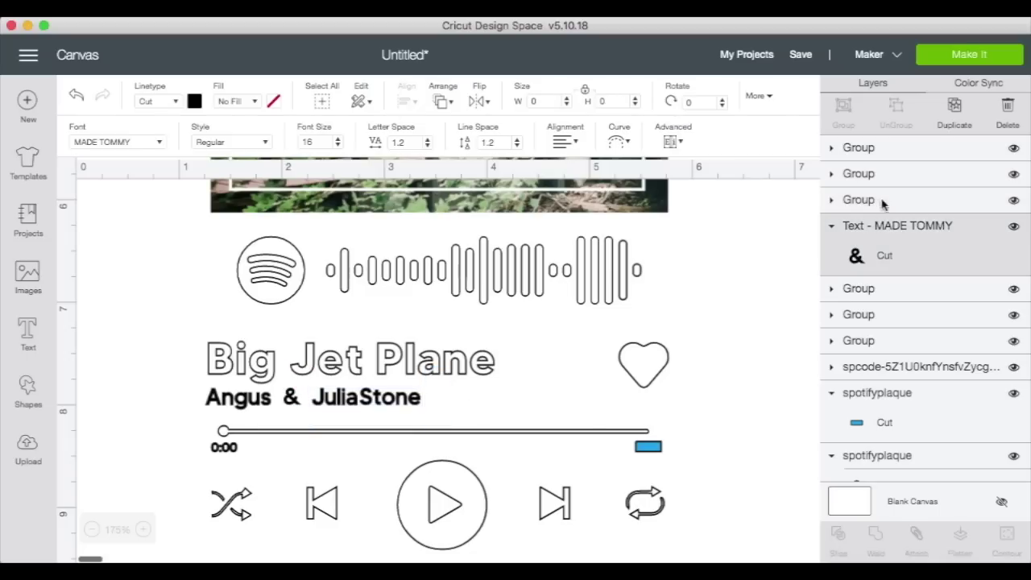
click(879, 202)
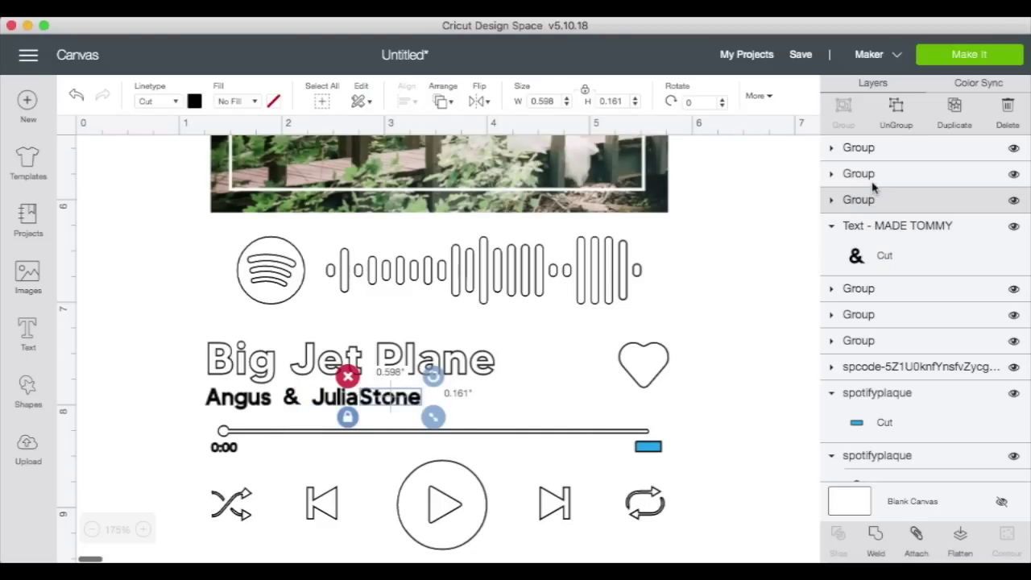
key(Right)
click(749, 475)
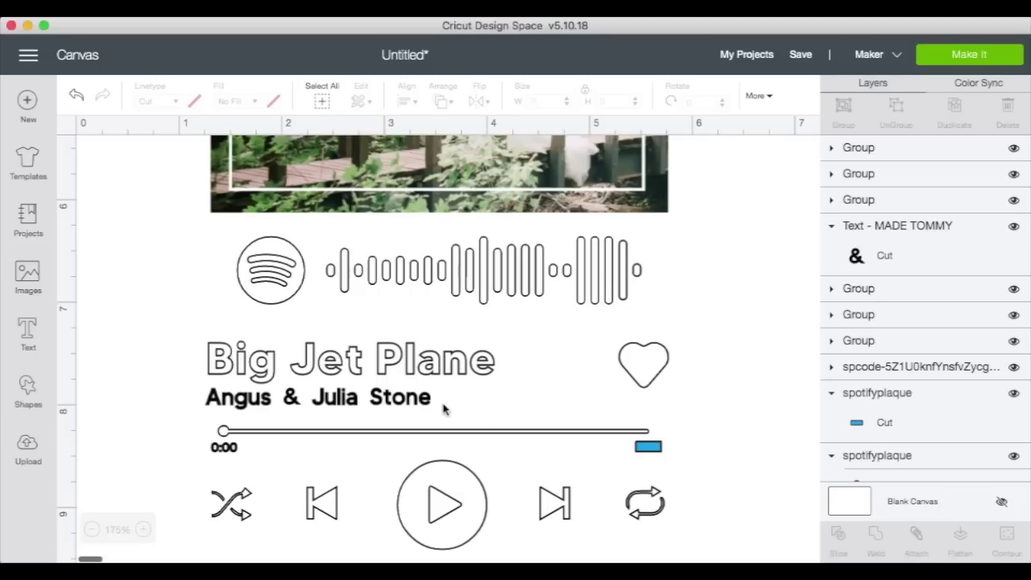
- Zoom in on the artist line, move the stray letter into Julia, and pull Stone back left
click(144, 530)
click(143, 530)
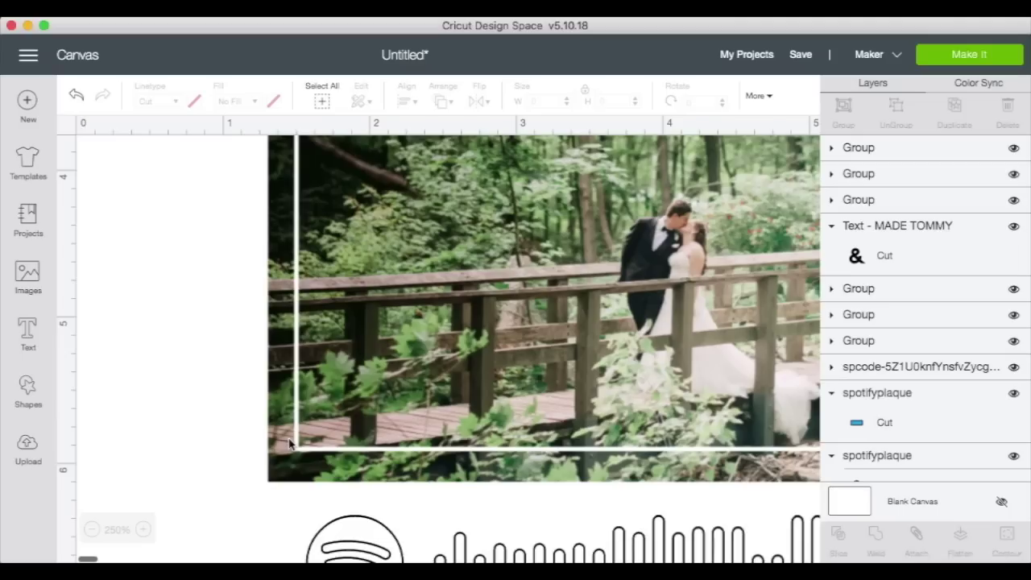
scroll(290, 444, down, 3)
click(379, 413)
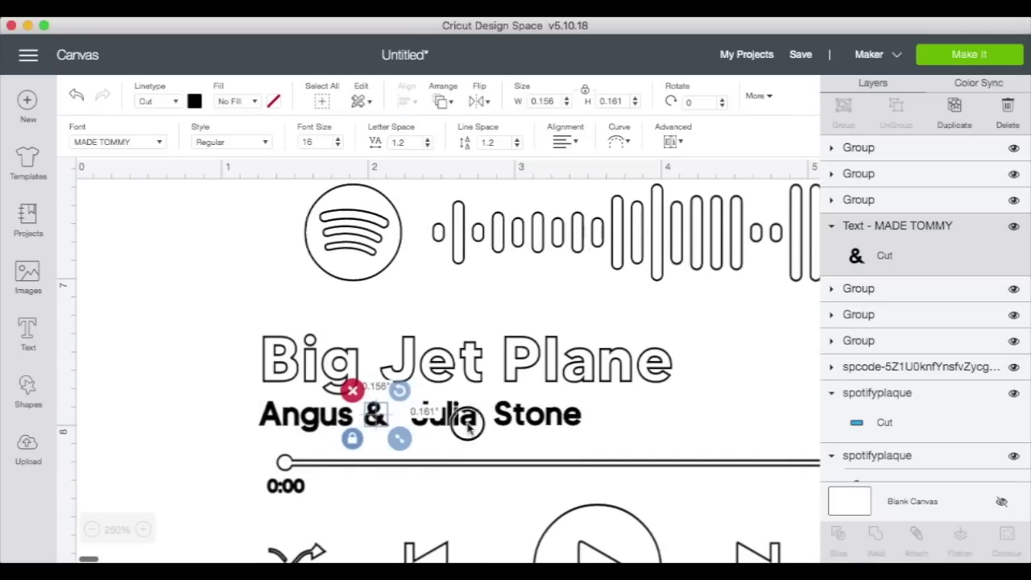
drag(406, 414, 448, 415)
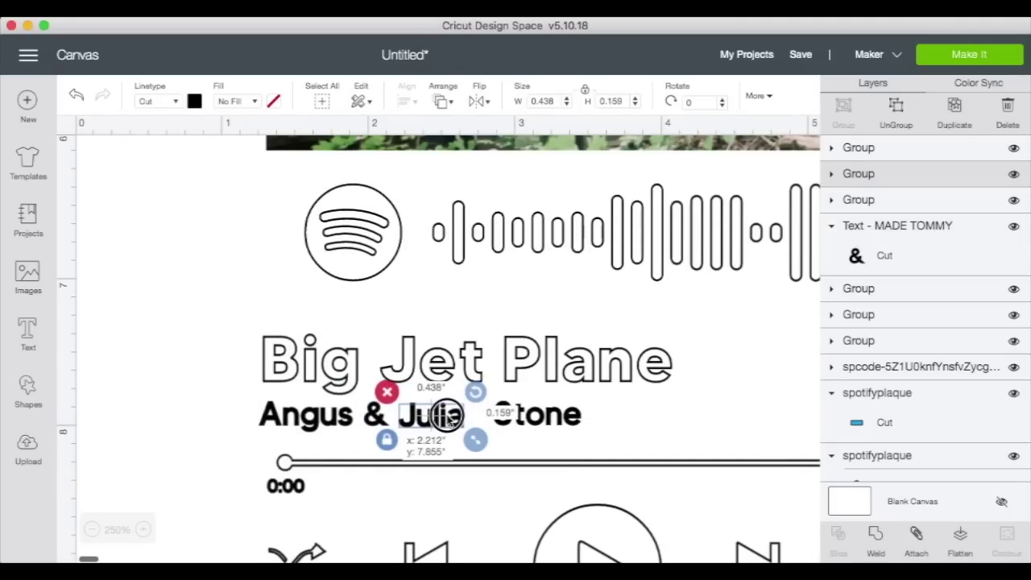
click(554, 420)
drag(554, 421, 510, 419)
click(745, 375)
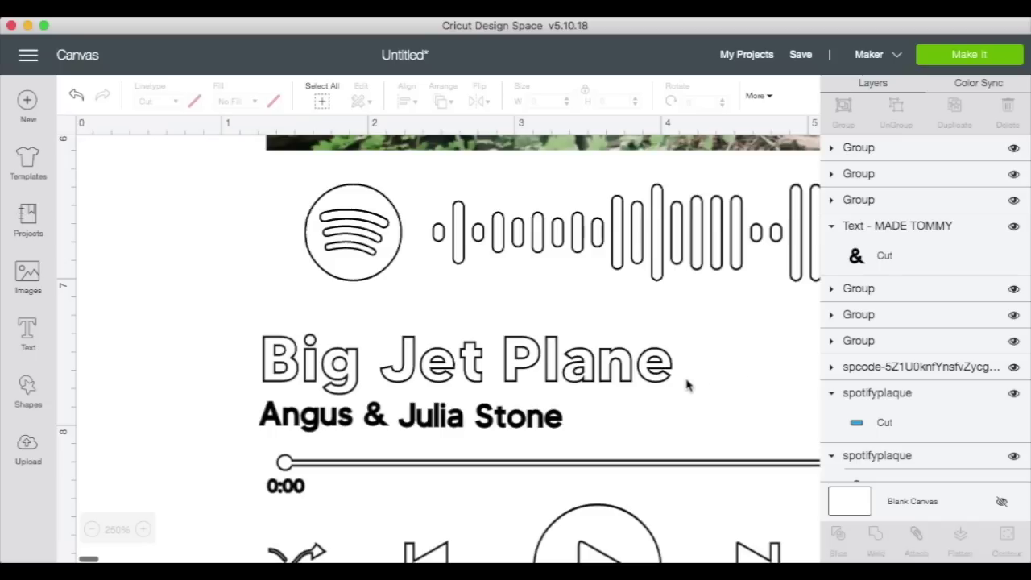
click(862, 160)
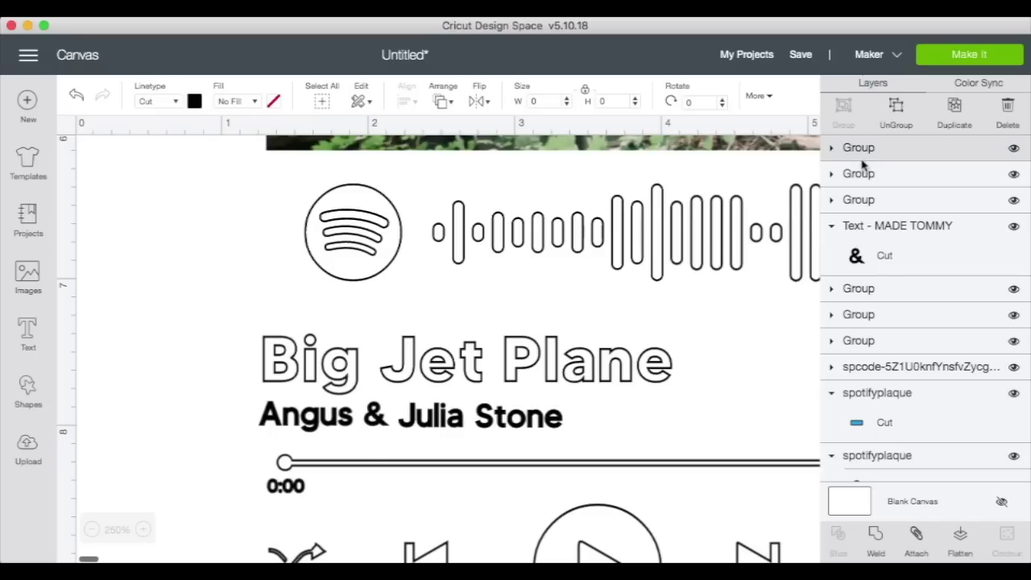
click(864, 178)
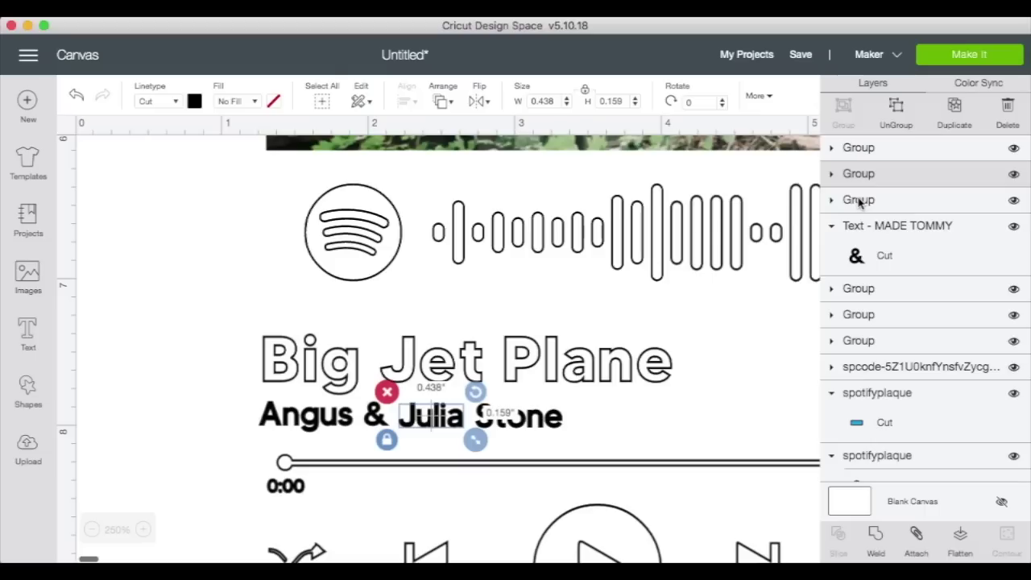
shift+click(865, 200)
click(868, 148)
shift+click(881, 230)
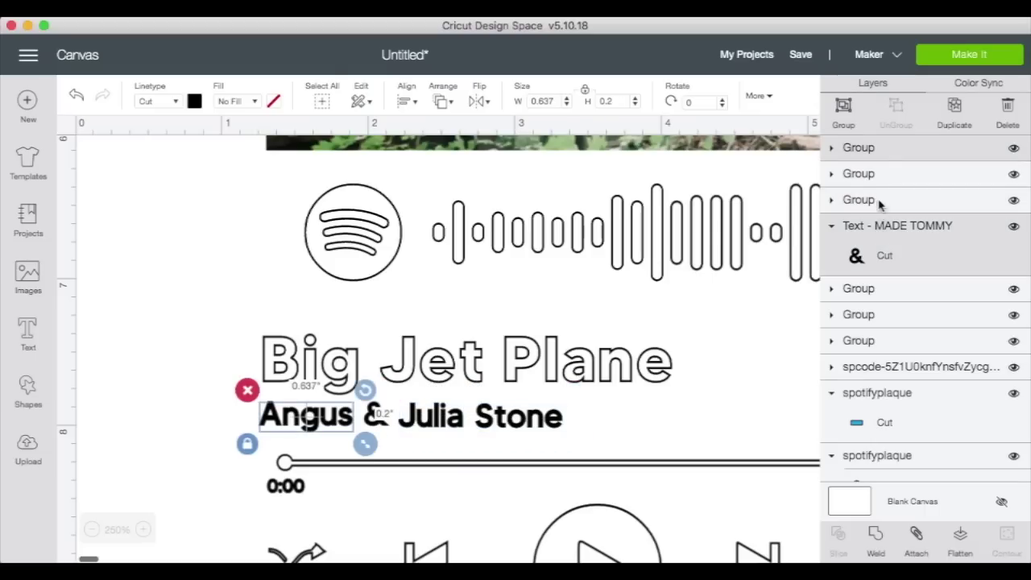
shift+click(867, 172)
shift+click(875, 200)
shift+click(869, 289)
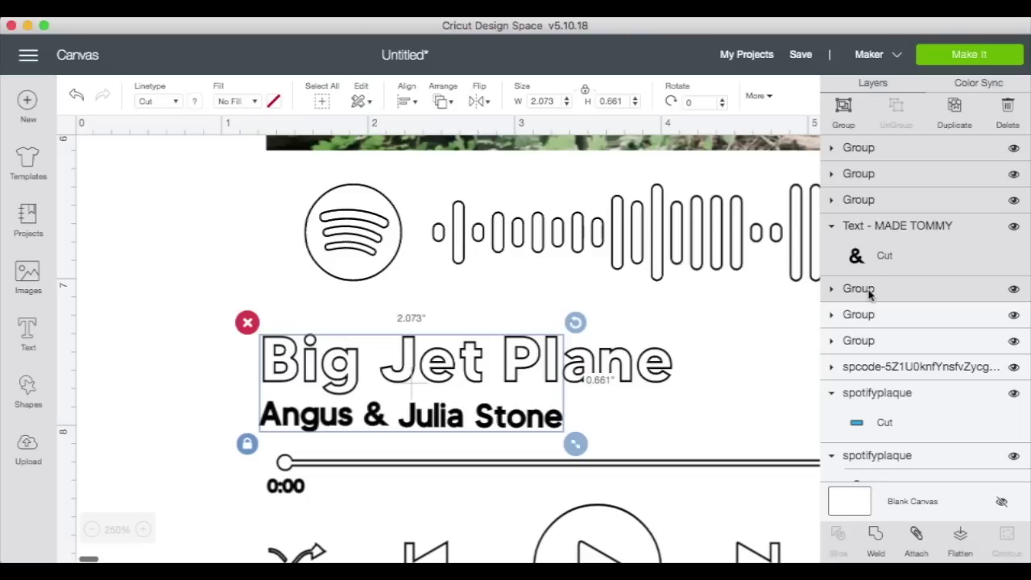
shift+click(864, 288)
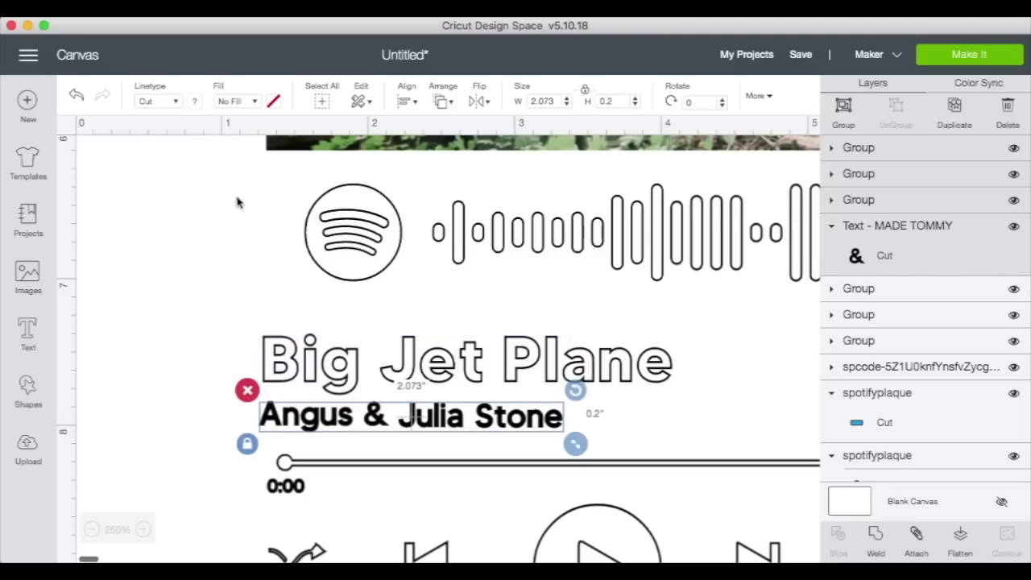
click(194, 102)
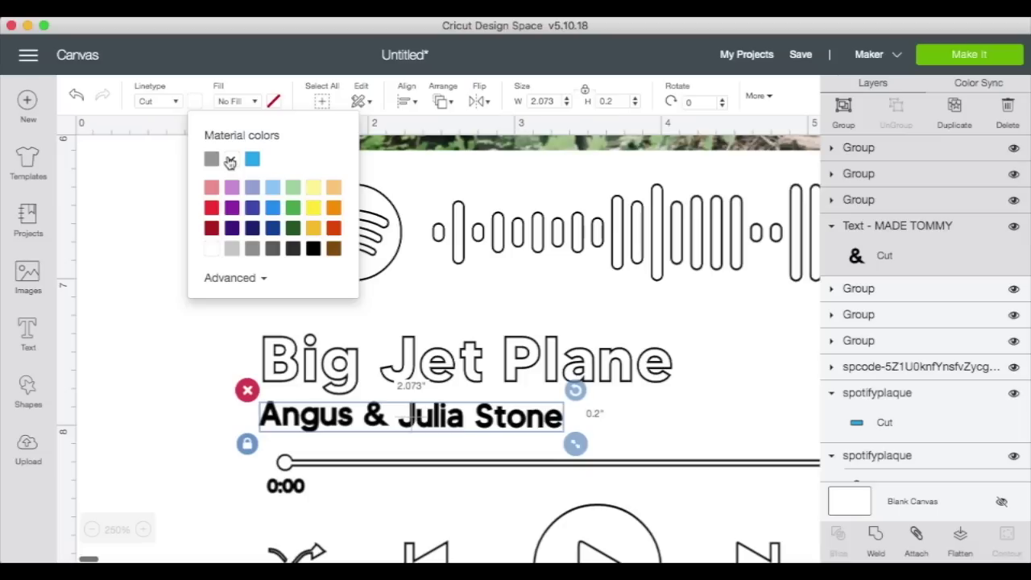
click(792, 389)
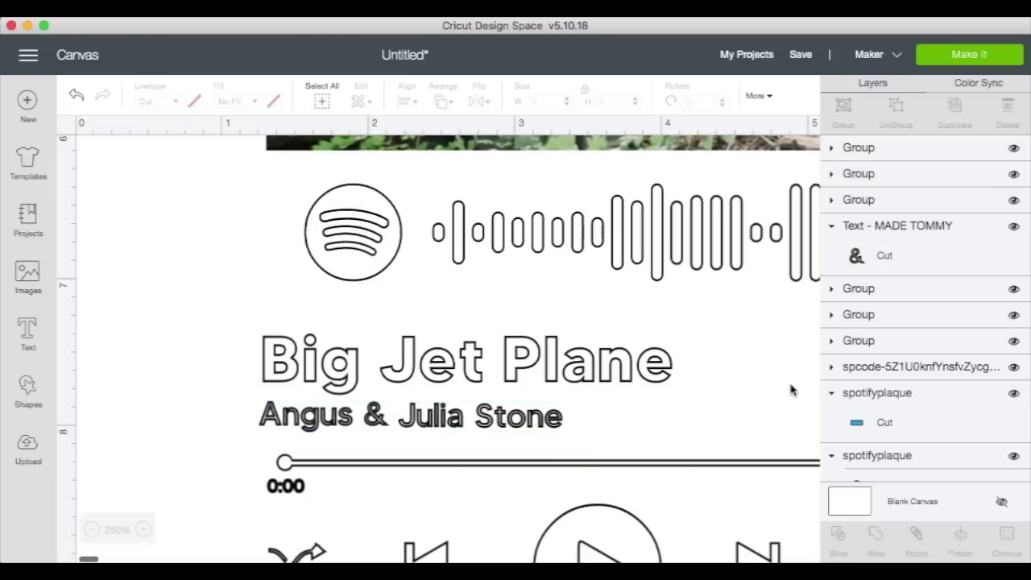
click(90, 530)
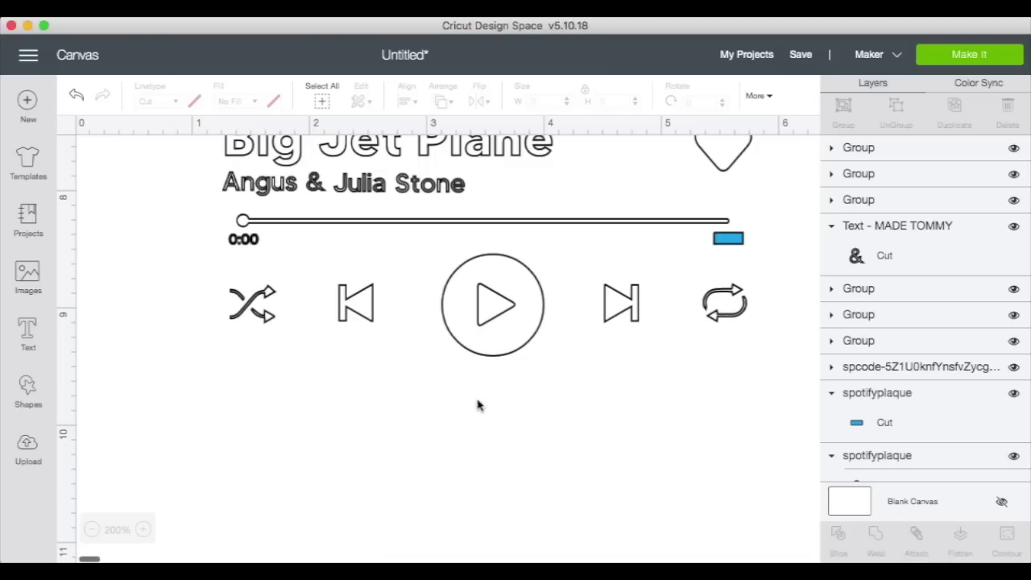
scroll(478, 405, up, 5)
scroll(477, 405, right, 4)
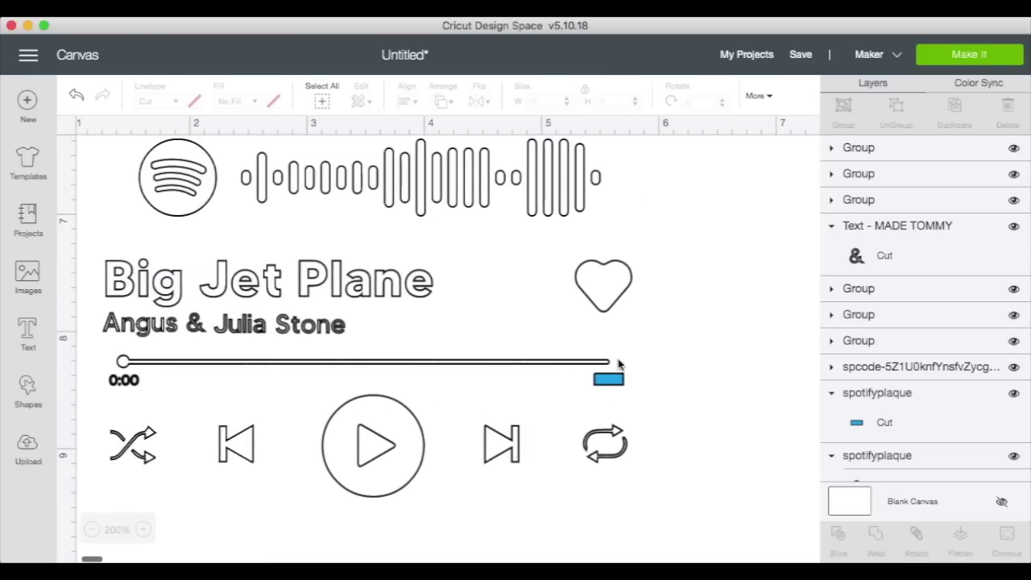
- Add a new '3:58' text box and set its font size to 9
click(28, 334)
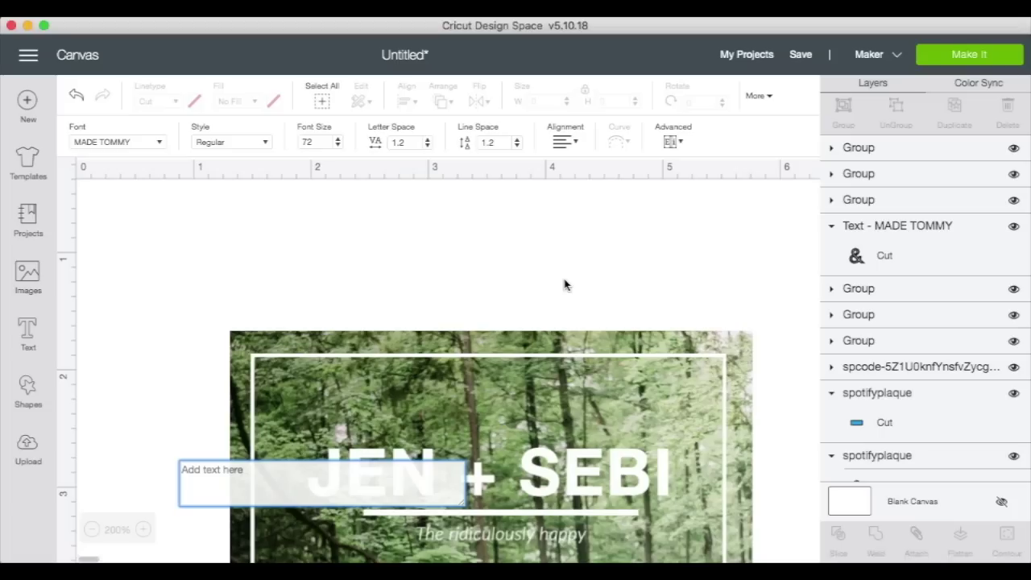
scroll(500, 303, down, 5)
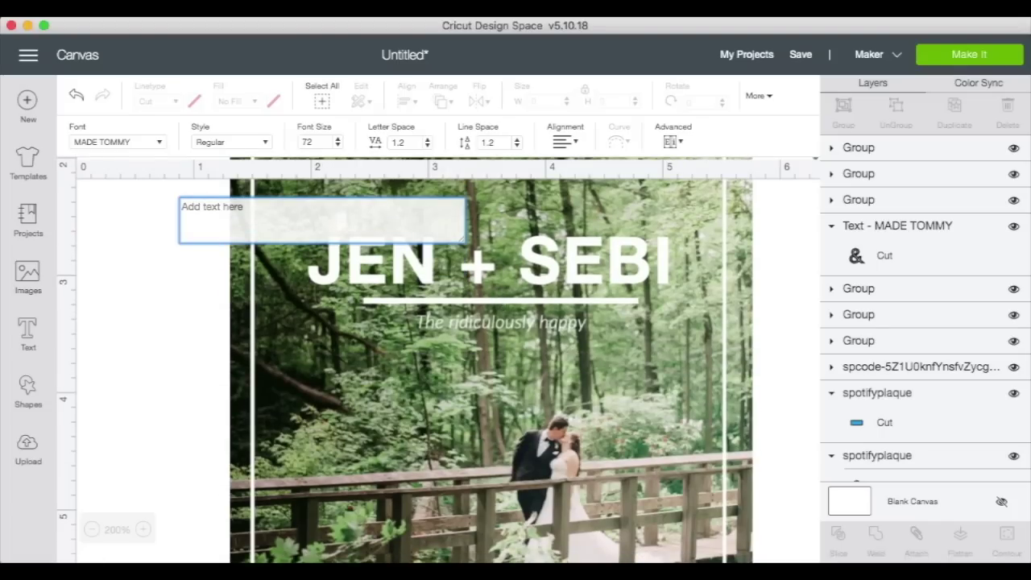
text(3)
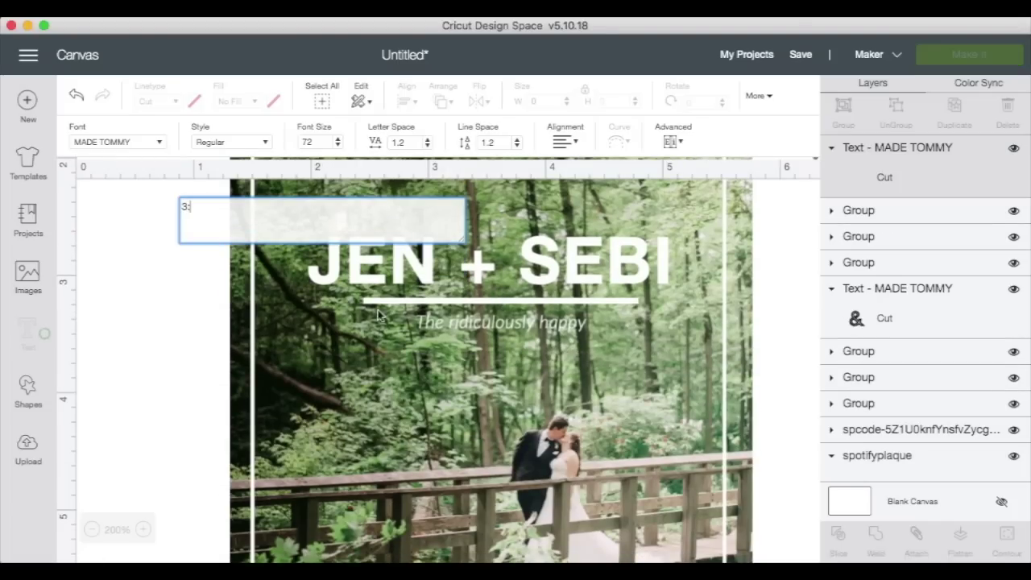
text(:58)
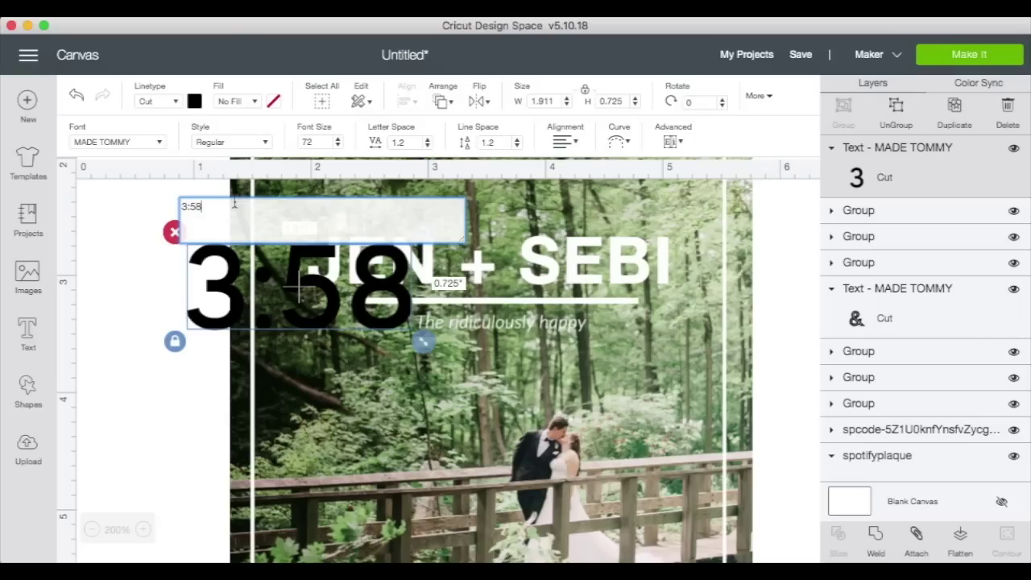
click(318, 141)
text(9)
key(Return)
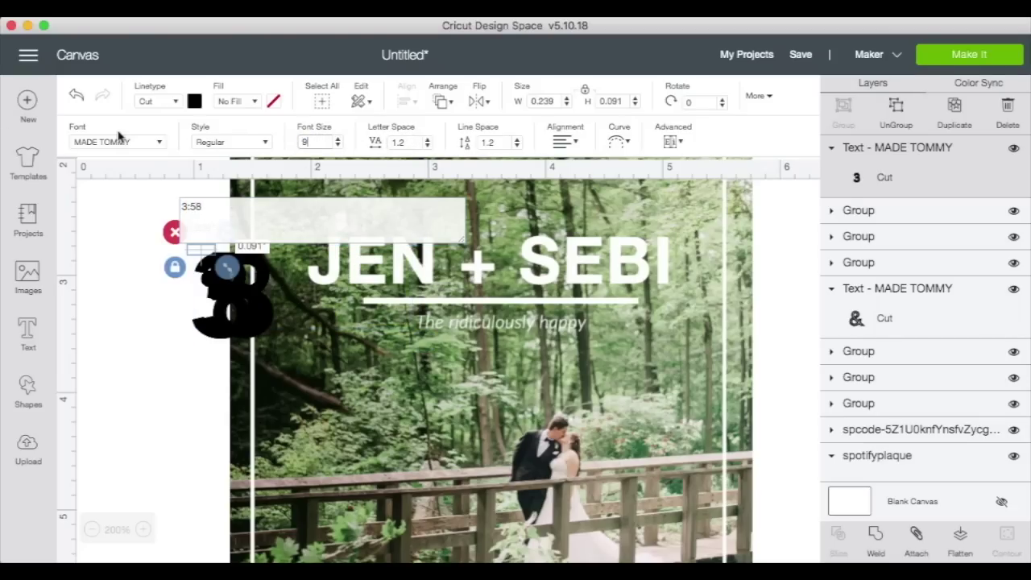
- Drag the 3:58 label under the progress bar's right end and zoom in to check it
drag(185, 267, 585, 466)
scroll(719, 472, down, 2)
scroll(720, 471, down, 5)
drag(598, 232, 735, 528)
scroll(419, 451, down, 2)
click(143, 529)
scroll(382, 371, left, 3)
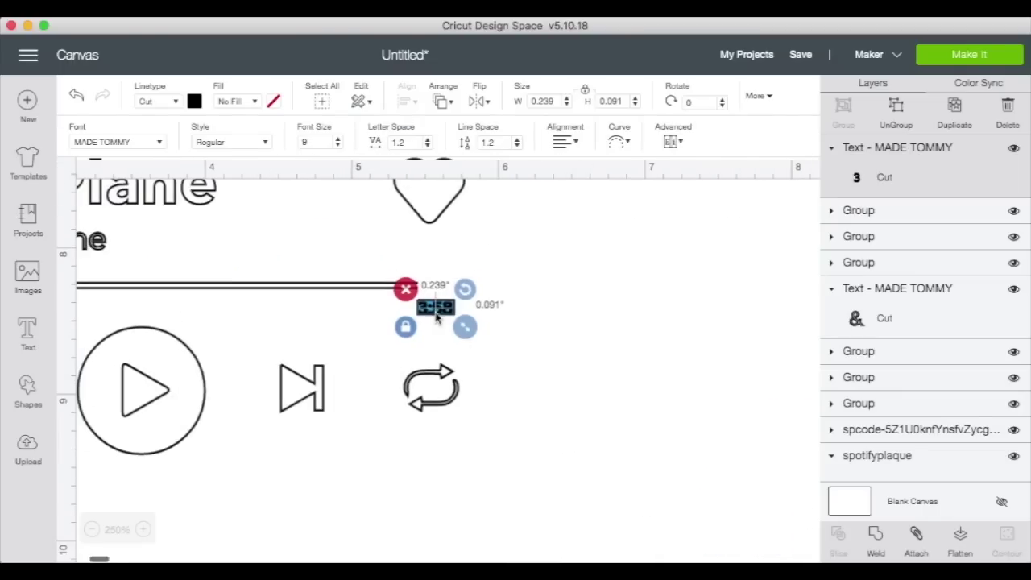
click(774, 292)
scroll(846, 349, down, 5)
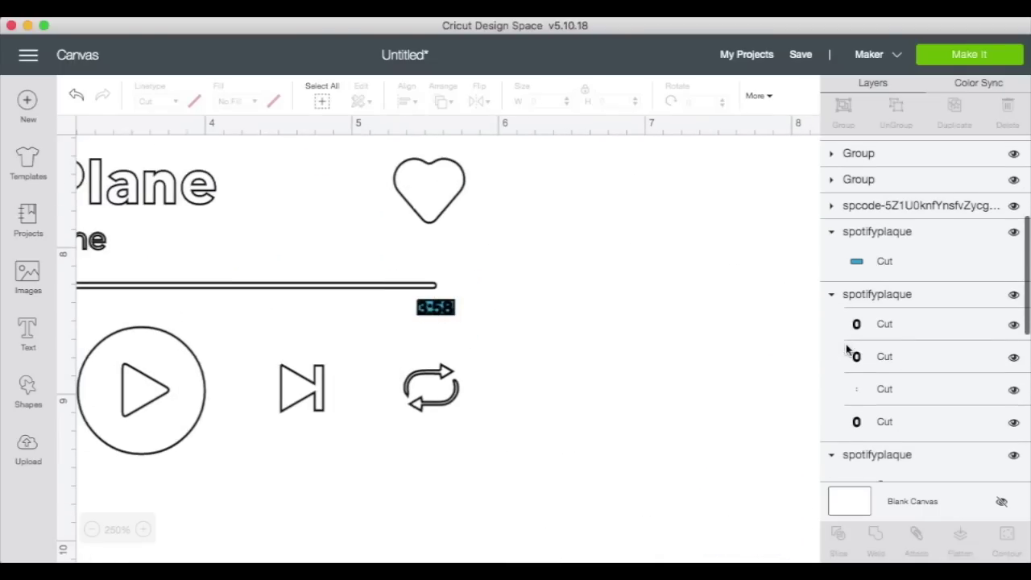
- Delete the blue placeholder bar's Cut layer and zoom out to 75% to see the whole plaque
click(870, 262)
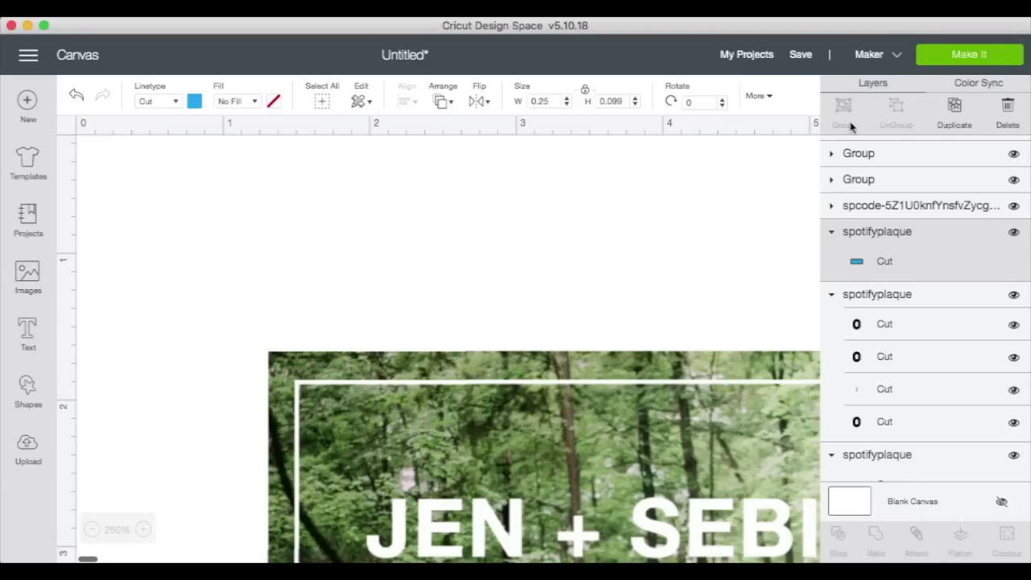
click(1006, 109)
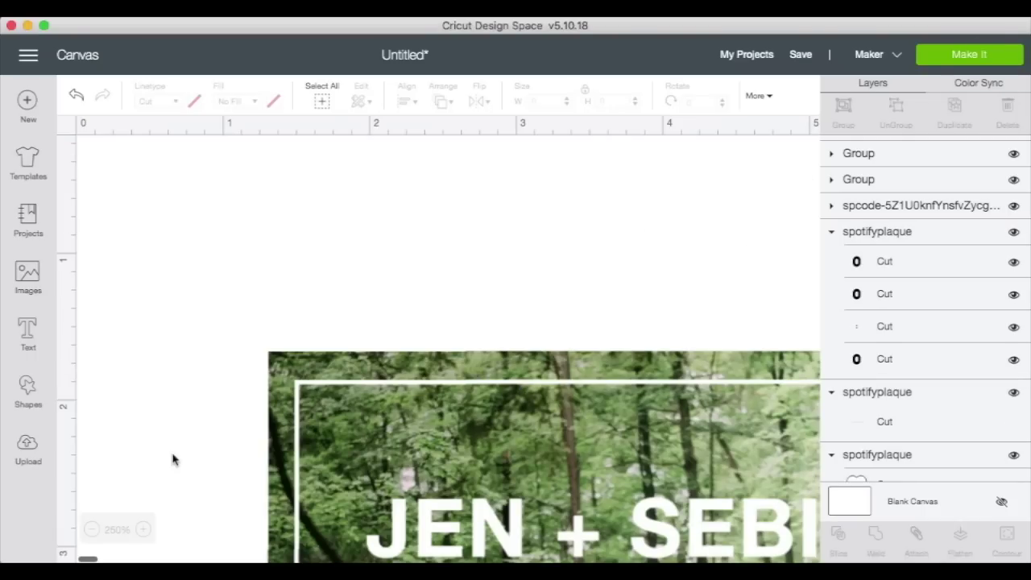
click(92, 530)
click(93, 530)
click(93, 530)
click(92, 530)
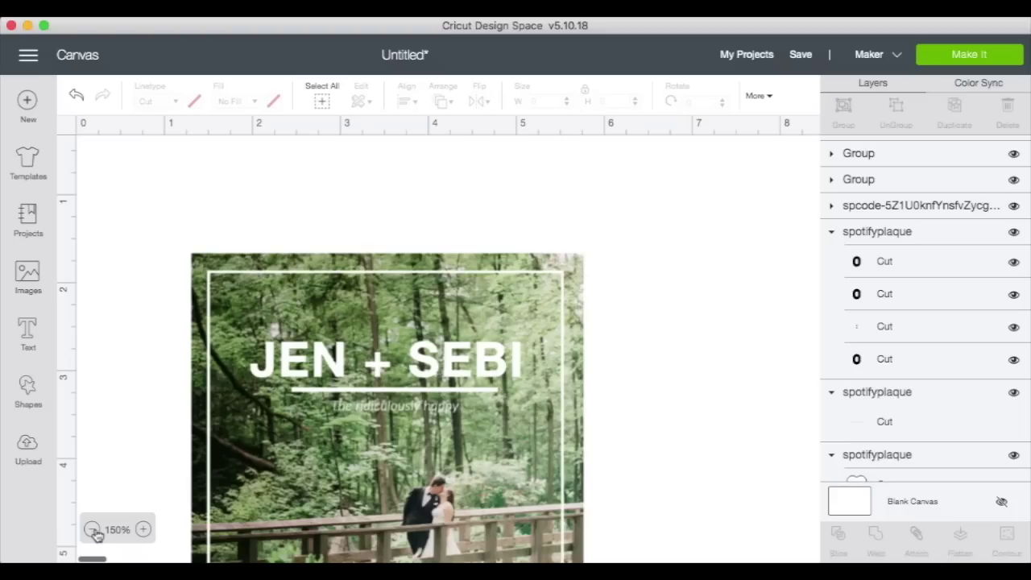
click(92, 530)
click(93, 530)
click(93, 530)
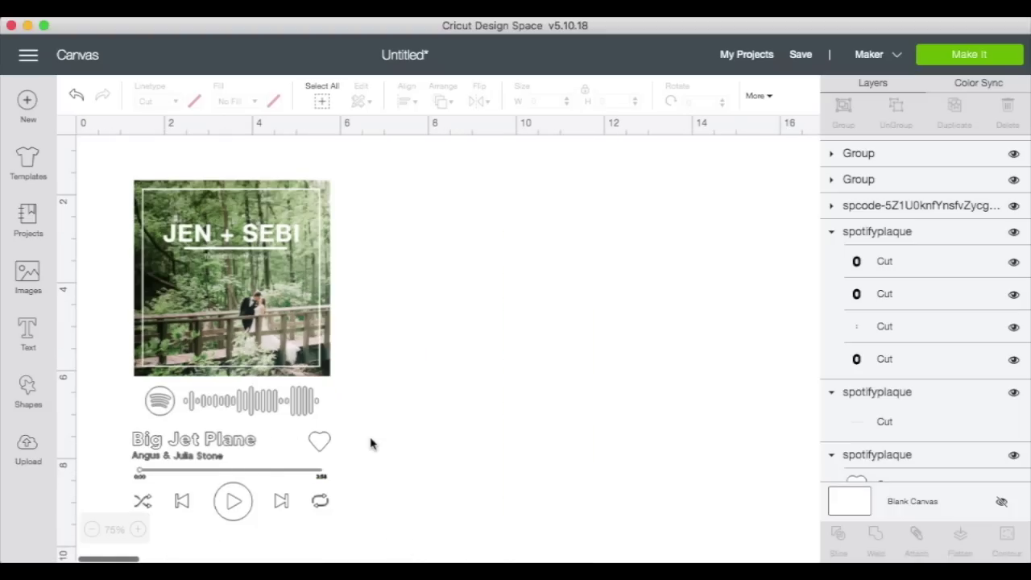
scroll(371, 443, down, 1)
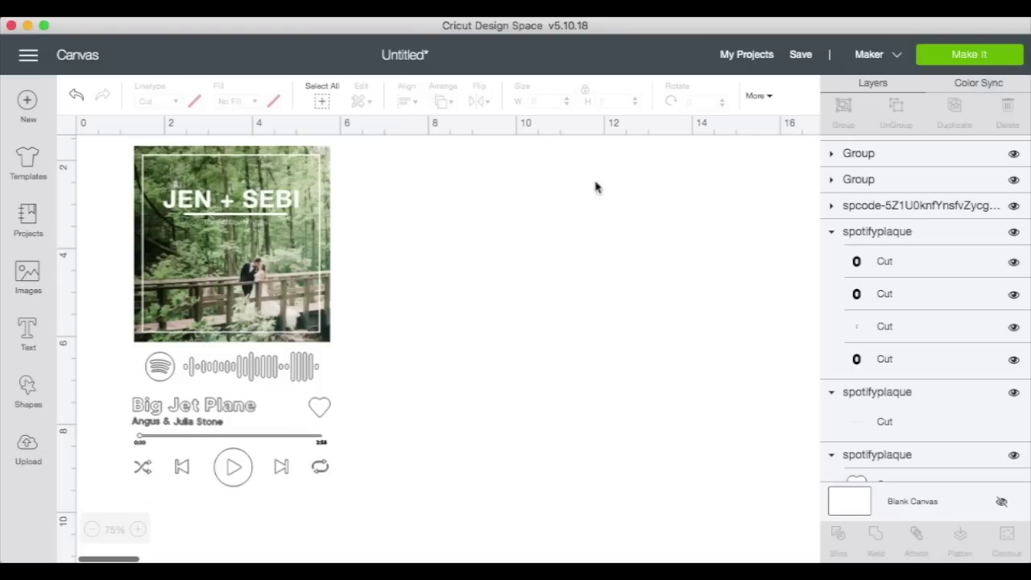
- Collapse the three expanded spotifyplaque layers in the Layers panel
click(832, 235)
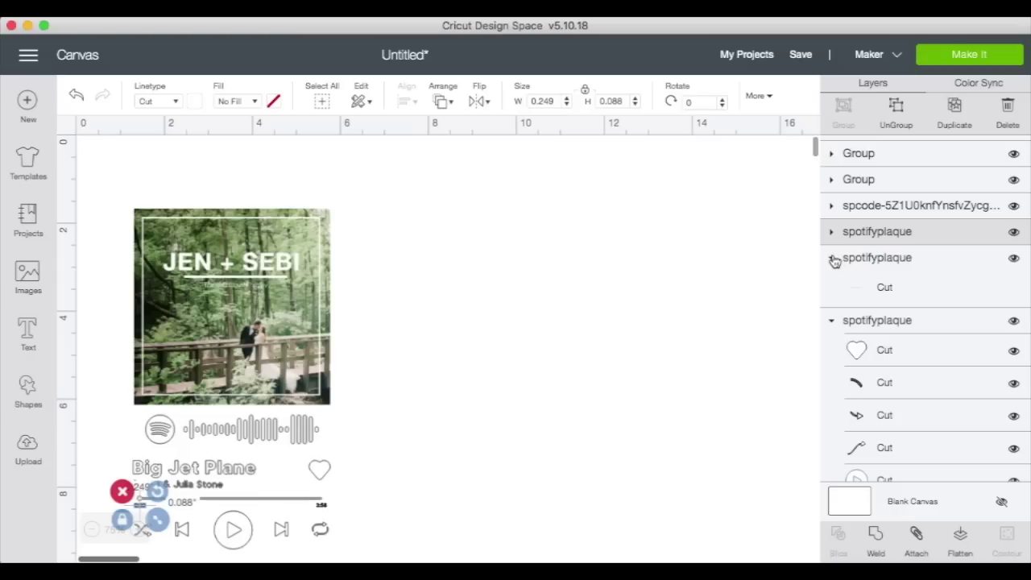
click(833, 260)
click(832, 287)
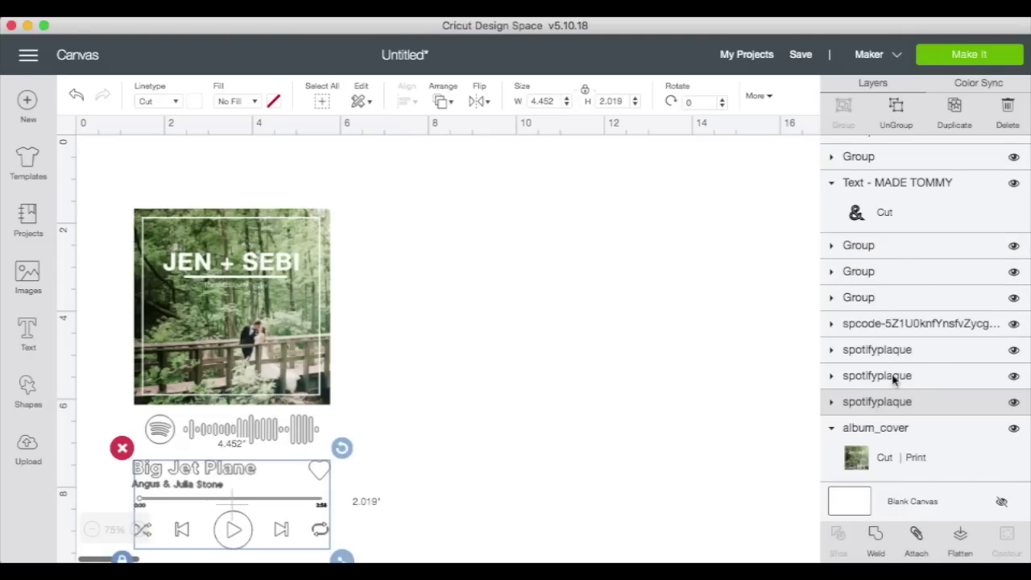
- Select all objects except album_cover, attach them, and collapse the Attach and album_cover layers
key(super+a)
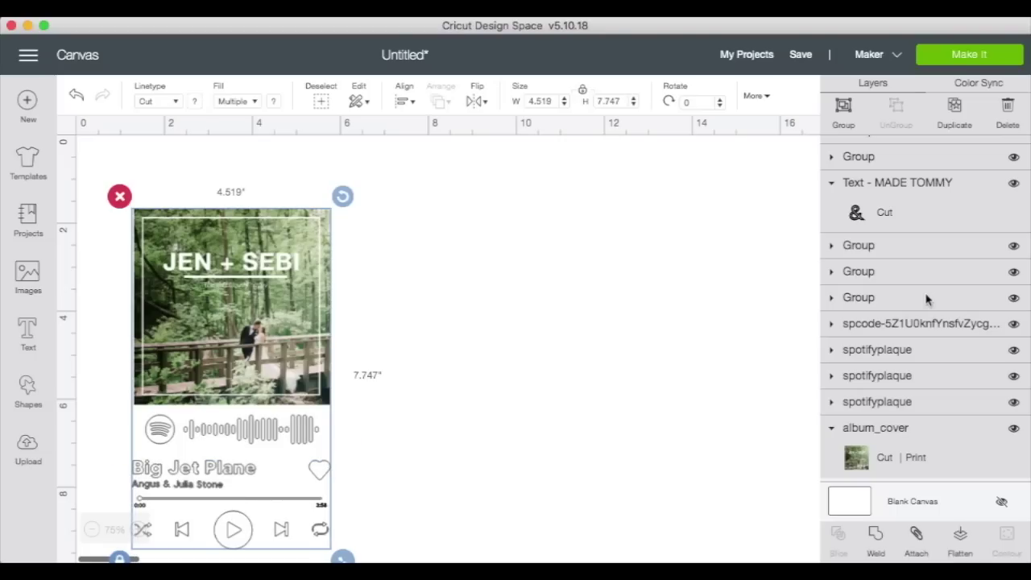
click(872, 434)
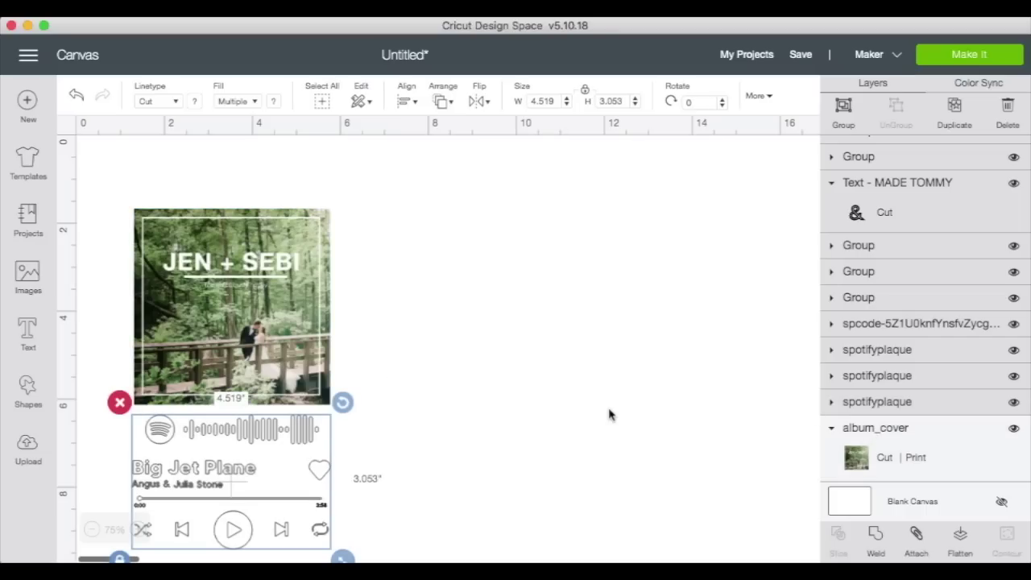
scroll(609, 415, down, 3)
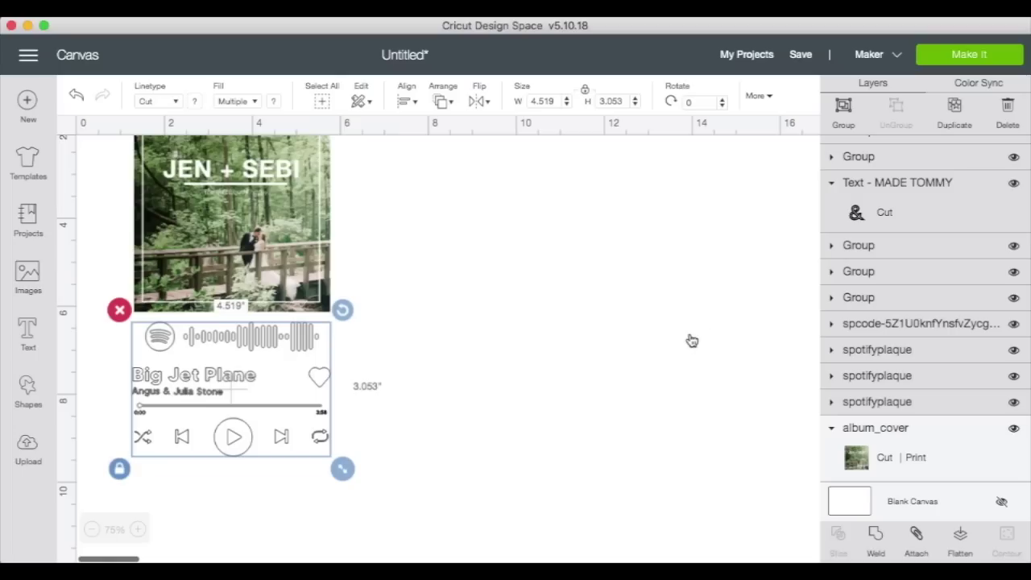
scroll(926, 304, up, 3)
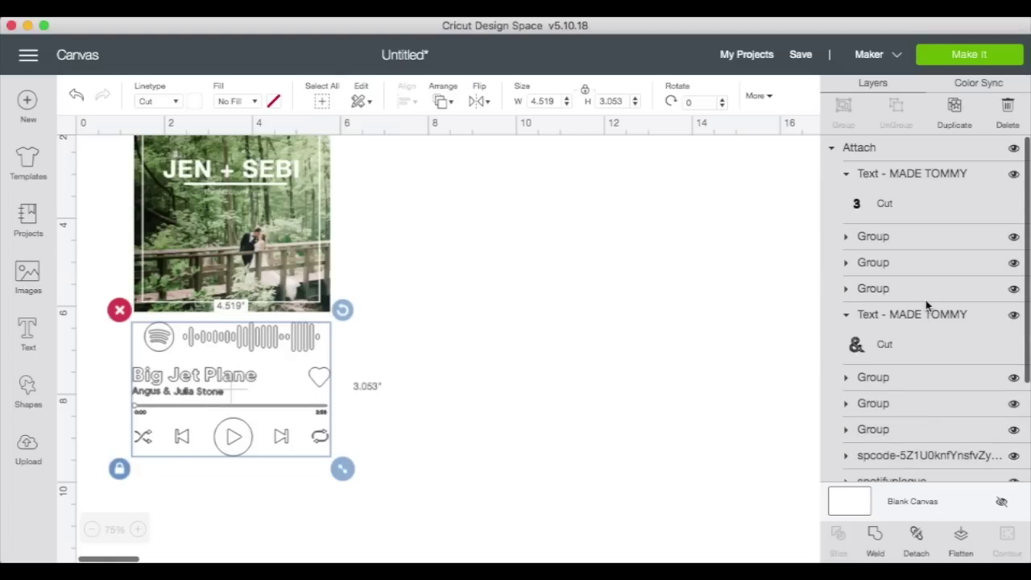
click(832, 149)
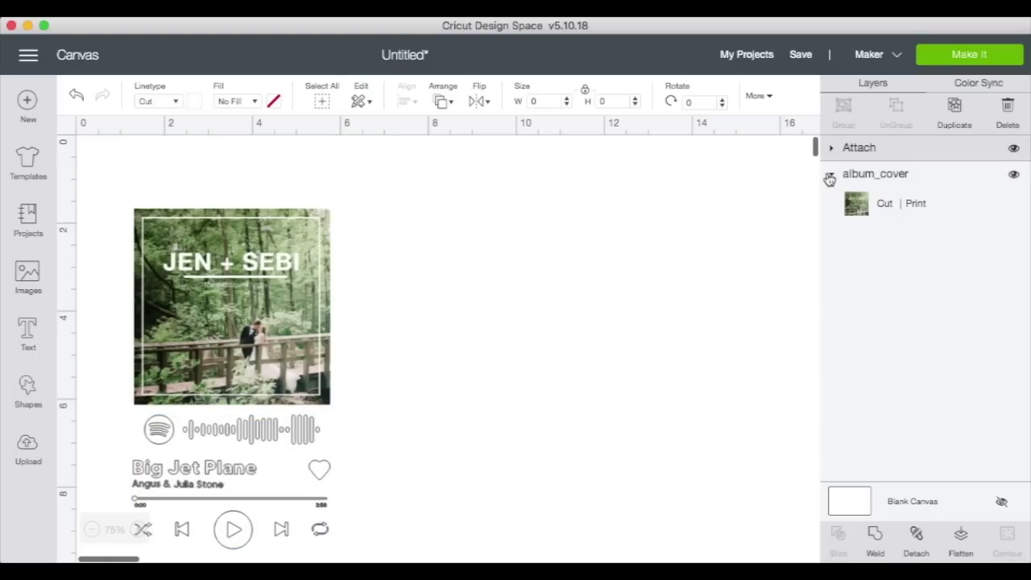
click(830, 179)
scroll(704, 246, down, 5)
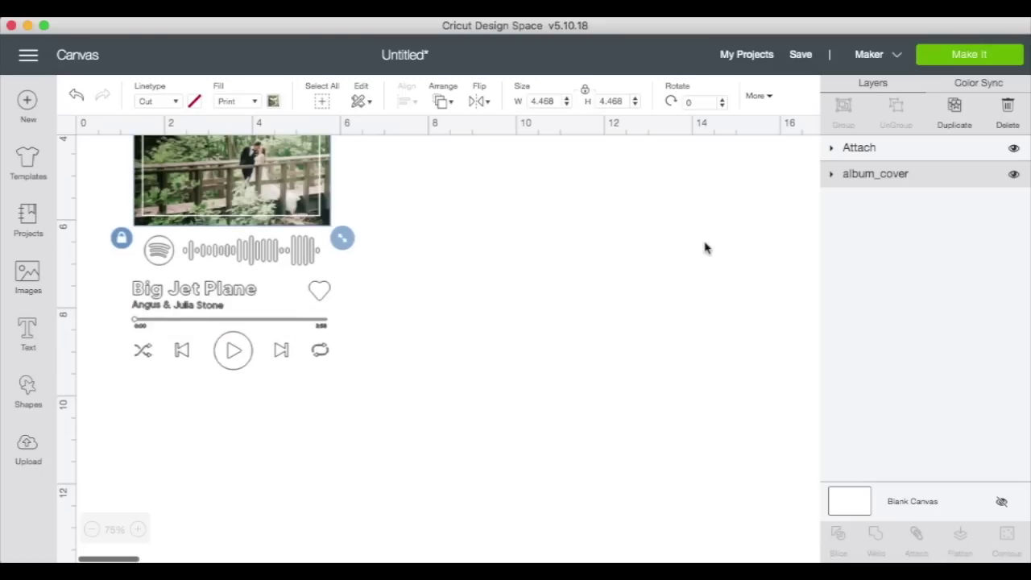
- Send the project to Make It, keep mat 2 at 12" x 12", and review the Print Then Cut photo mat
click(951, 54)
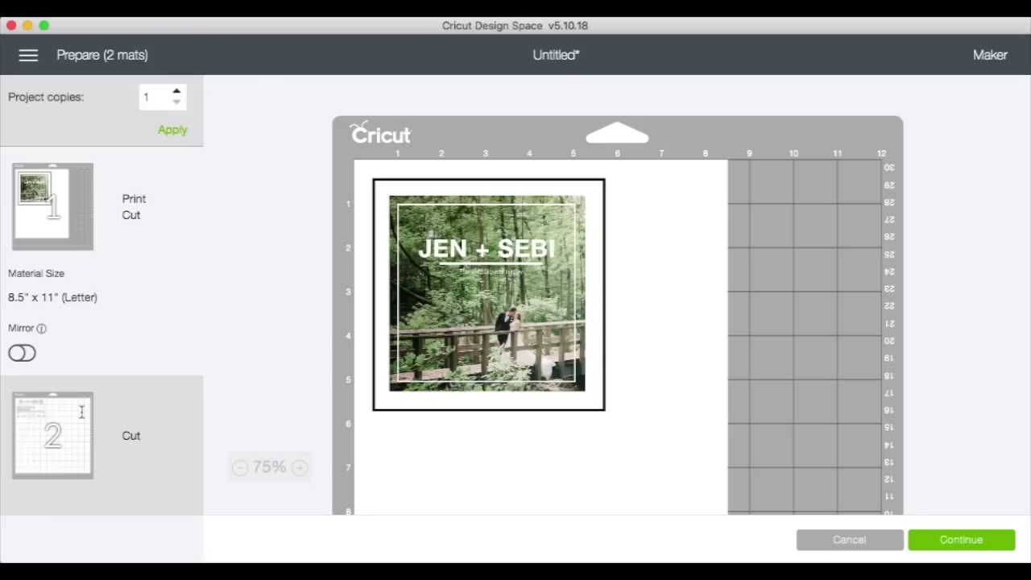
click(83, 418)
click(83, 420)
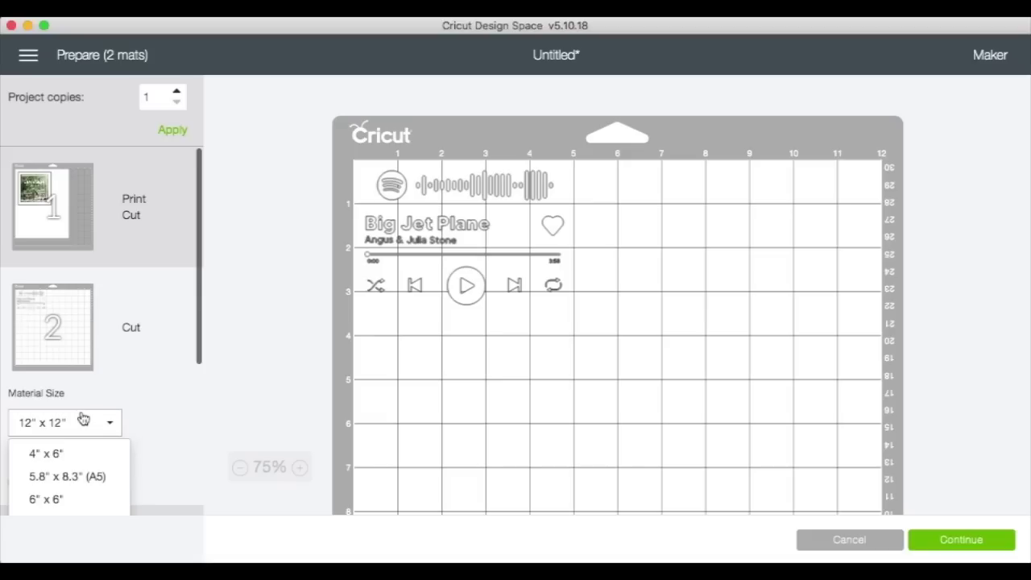
click(224, 343)
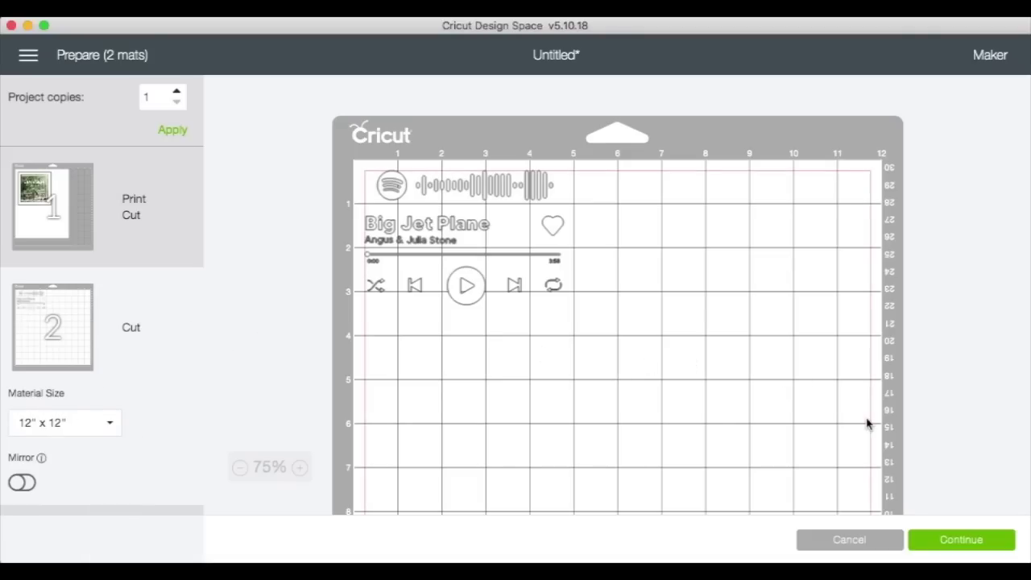
click(145, 206)
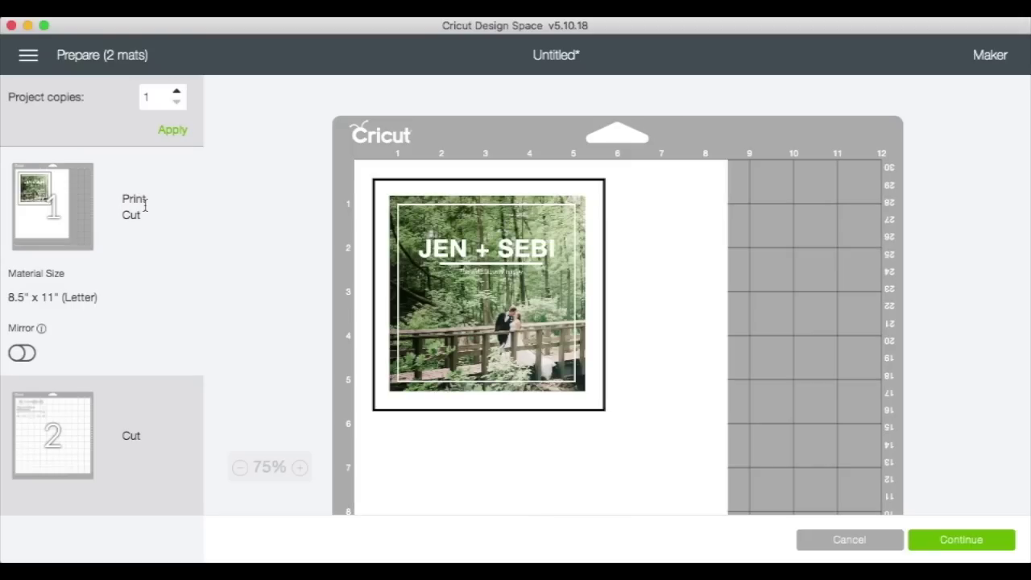